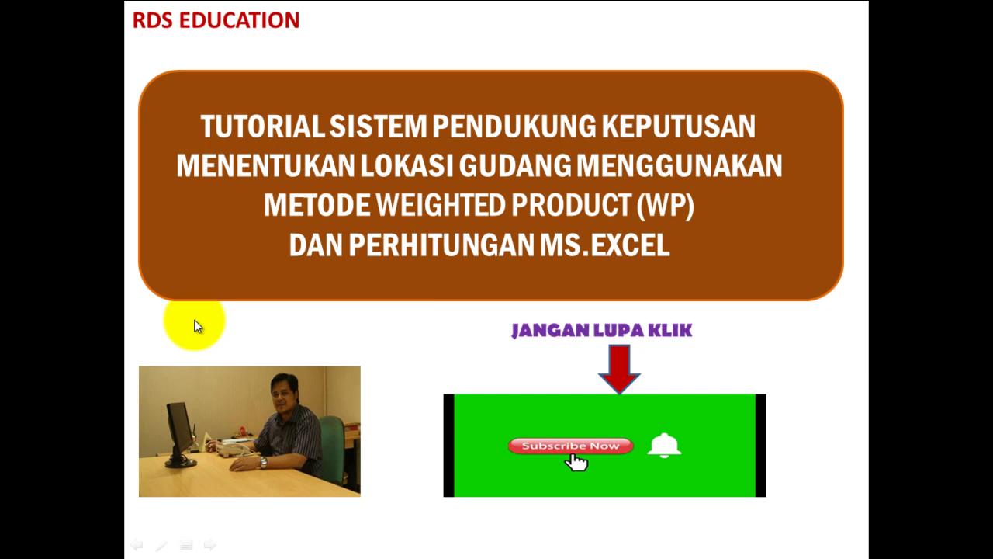
Step the slideshow forward, then back one slide to the 'Metode Weighted Product' definition slide
{"action": "left_click", "coordinate": [194, 319]}
{"action": "left_click", "coordinate": [271, 189]}
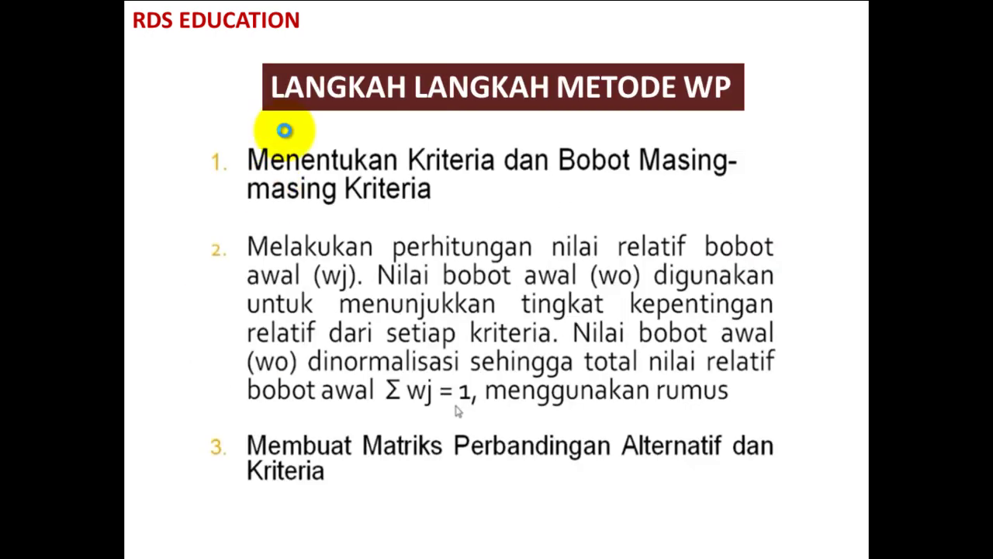
{"action": "key", "text": "Left"}
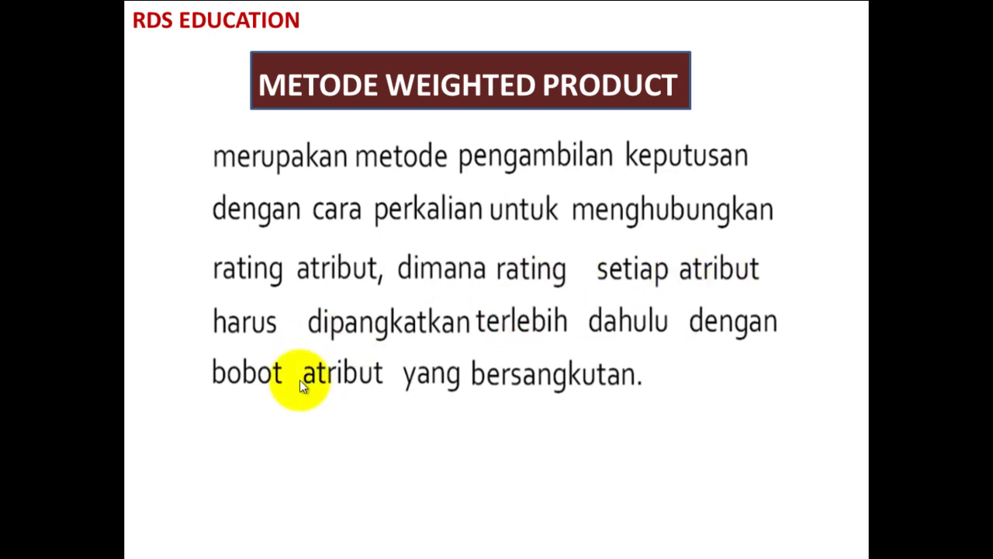
Advance past the definition, then step back to the 'Langkah Langkah Metode WP' slide
{"action": "left_click", "coordinate": [448, 331]}
{"action": "left_click", "coordinate": [447, 332]}
{"action": "key", "text": "Left"}
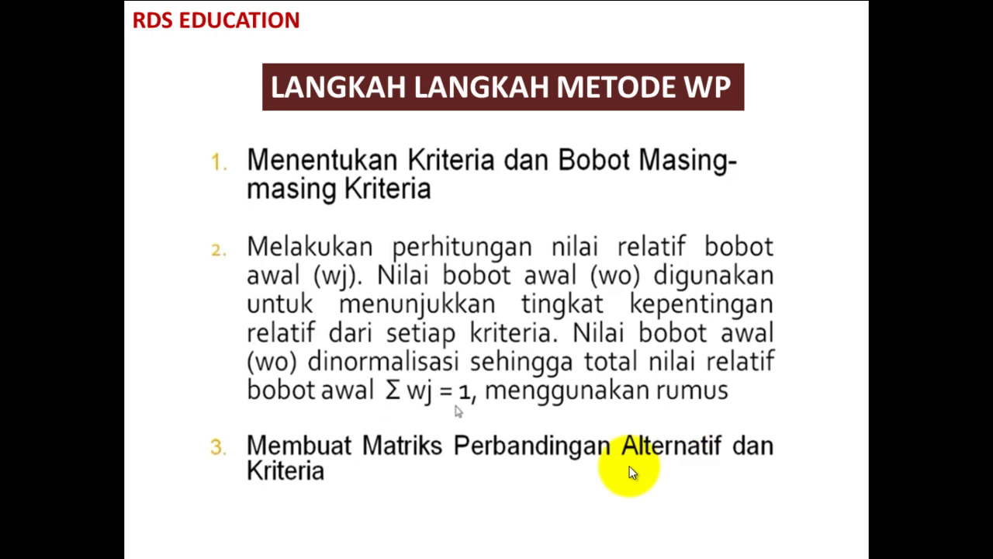
Advance to step 4's slide with the vector S formula Si = Π Xij^wj
{"action": "left_click", "coordinate": [281, 388]}
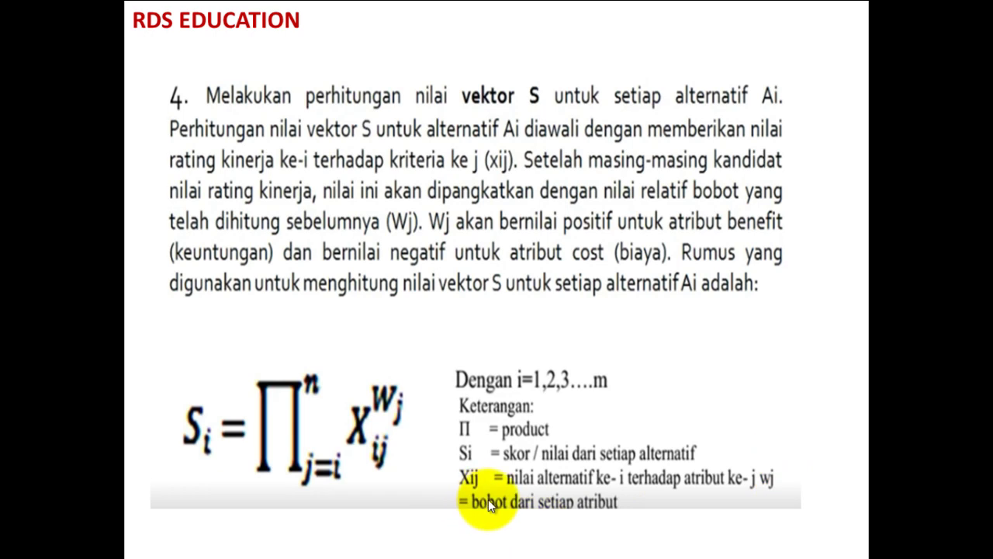
Advance to step 5's slide with the vector V formula Vi = Si / Π (Xj*)^wj
{"action": "left_click", "coordinate": [257, 199]}
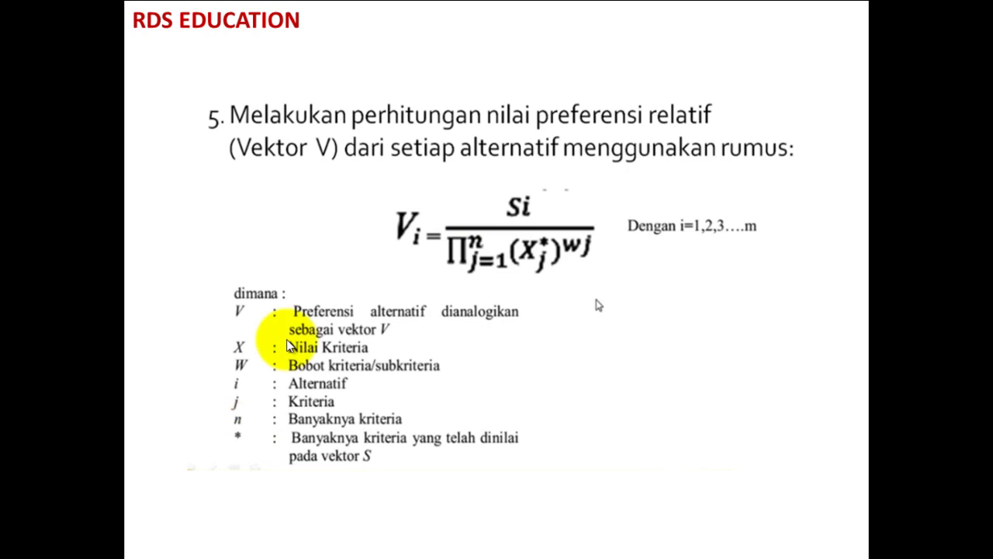
Advance to step 6's '6. Merangking Alternatif' slide
{"action": "left_click", "coordinate": [243, 236]}
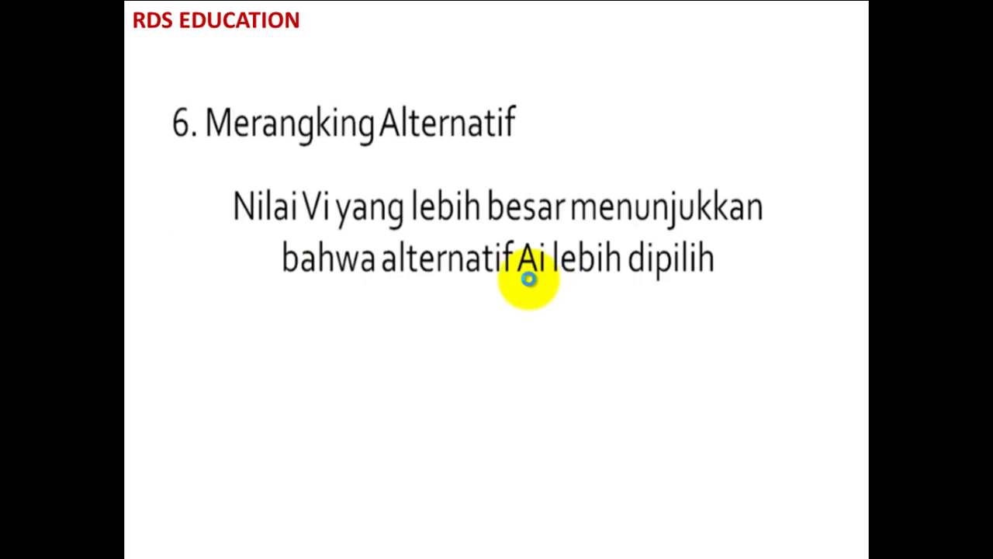
Advance to the 'Studi Kasus' slide about choosing a Bogor warehouse location
{"action": "left_click", "coordinate": [528, 278]}
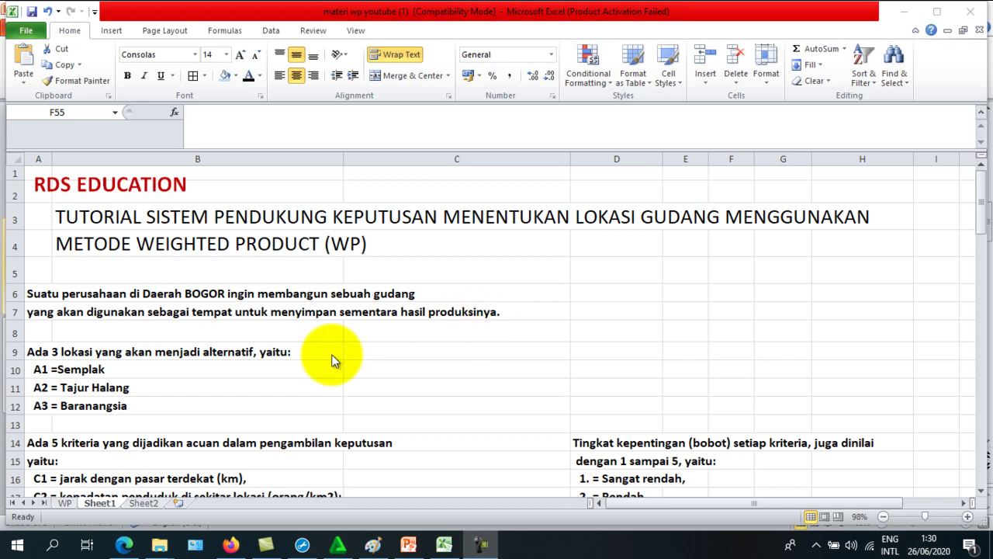
{"action": "left_click", "coordinate": [167, 381]}
{"action": "left_click", "coordinate": [384, 365]}
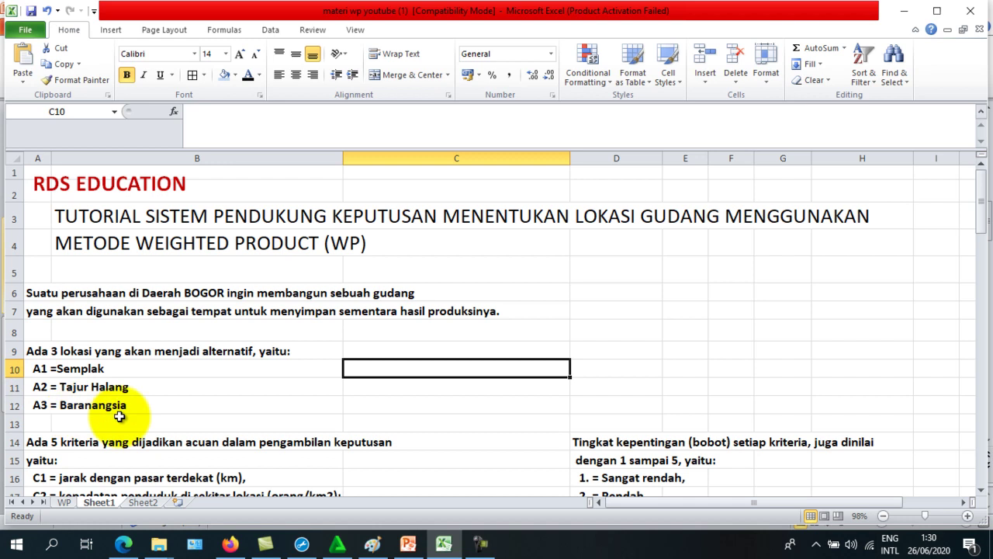
{"action": "scroll", "coordinate": [249, 406], "scroll_direction": "down", "scroll_amount": 1}
{"action": "left_click", "coordinate": [361, 409]}
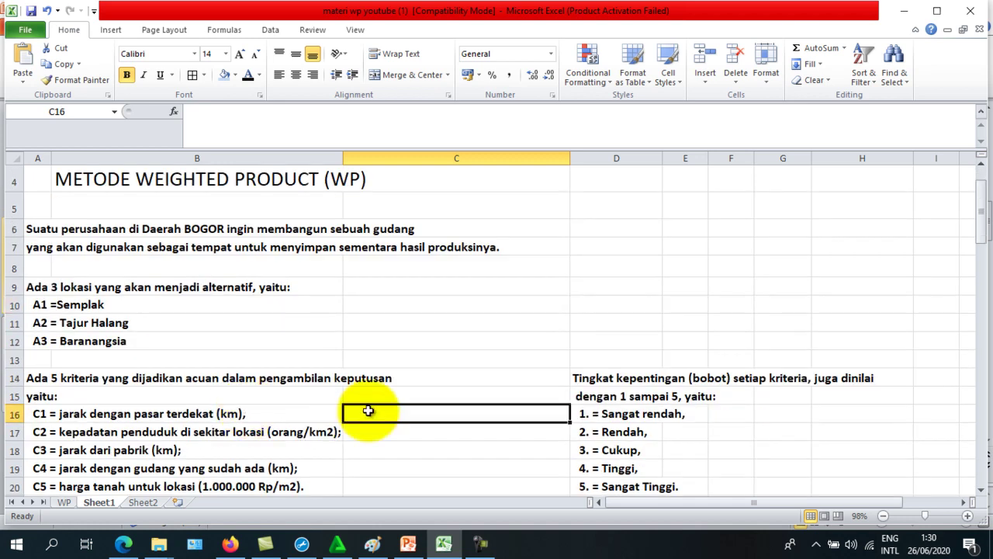
{"action": "scroll", "coordinate": [377, 406], "scroll_direction": "down", "scroll_amount": 2}
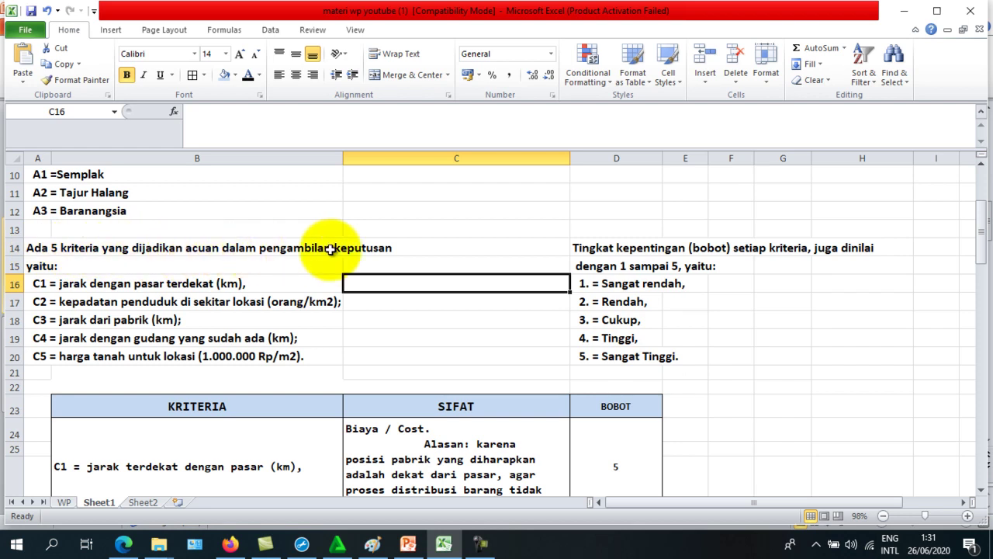
{"action": "left_click", "coordinate": [457, 248]}
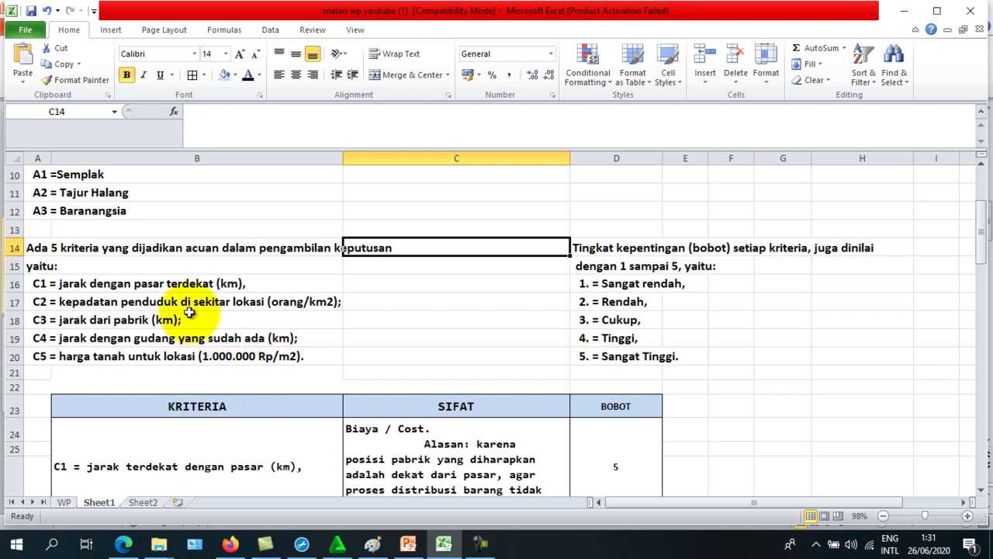
{"action": "scroll", "coordinate": [195, 310], "scroll_direction": "down", "scroll_amount": 2}
{"action": "scroll", "coordinate": [191, 322], "scroll_direction": "down", "scroll_amount": 1}
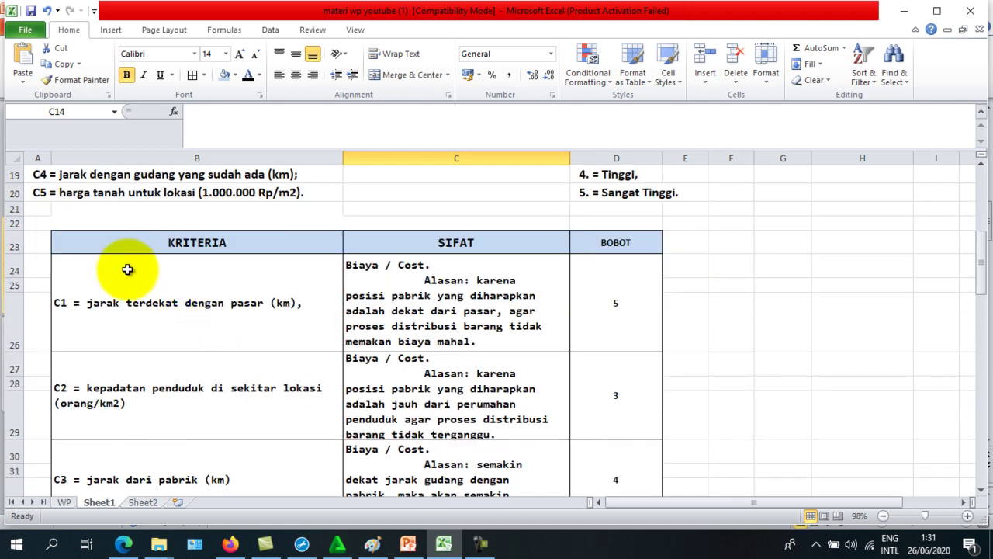
{"action": "scroll", "coordinate": [148, 326], "scroll_direction": "down", "scroll_amount": 1}
{"action": "scroll", "coordinate": [148, 326], "scroll_direction": "up", "scroll_amount": 1}
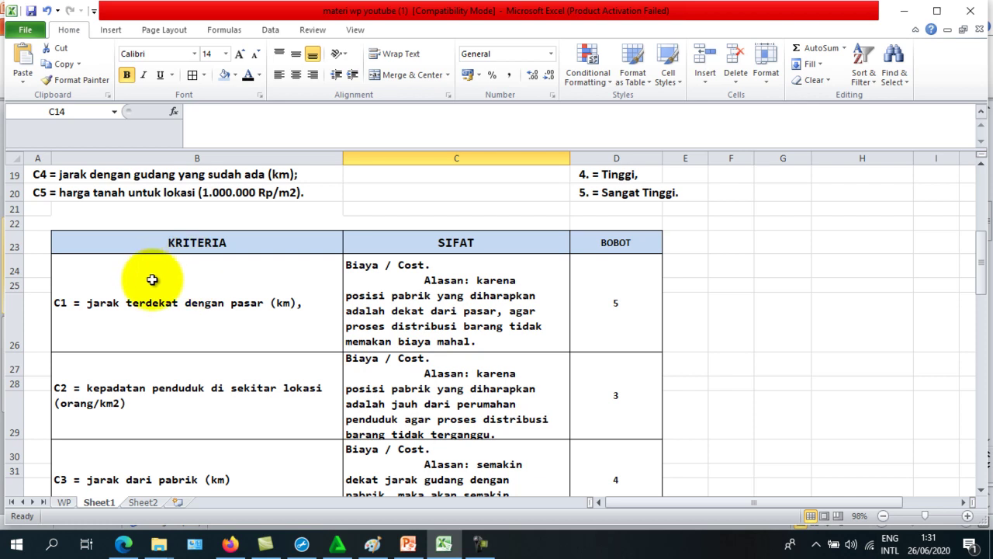
{"action": "scroll", "coordinate": [163, 294], "scroll_direction": "up", "scroll_amount": 1}
{"action": "scroll", "coordinate": [155, 303], "scroll_direction": "up", "scroll_amount": 1}
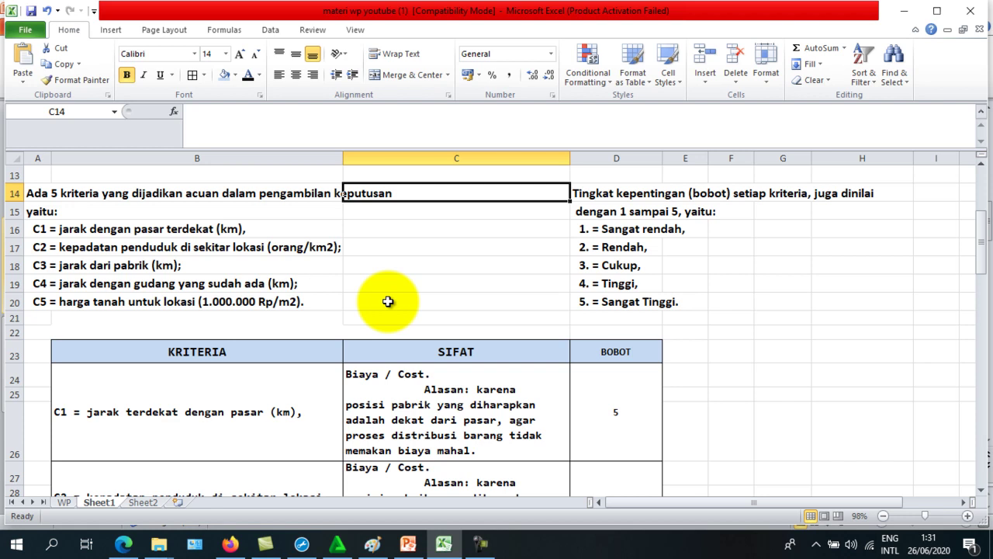
{"action": "left_click", "coordinate": [388, 301]}
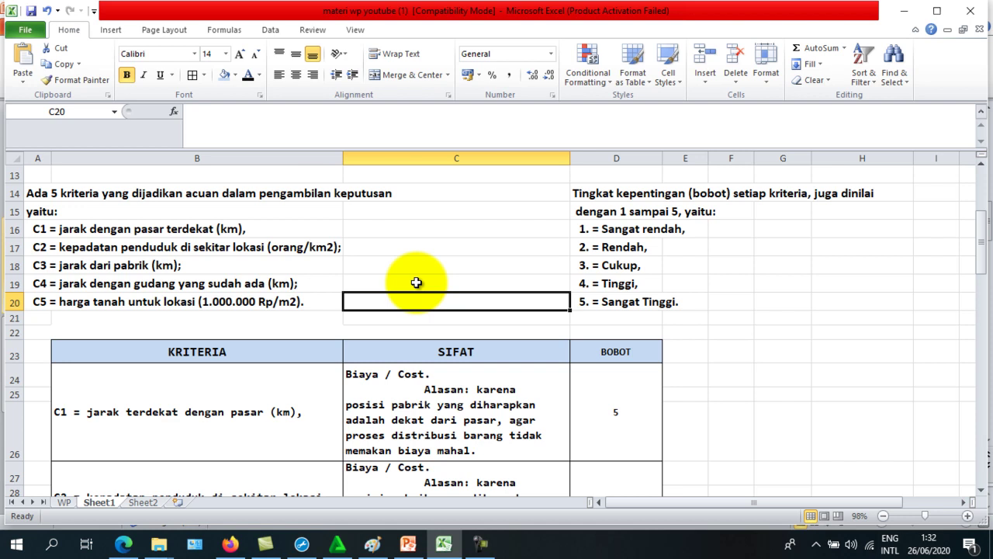
{"action": "left_click", "coordinate": [417, 283]}
{"action": "left_click", "coordinate": [411, 264]}
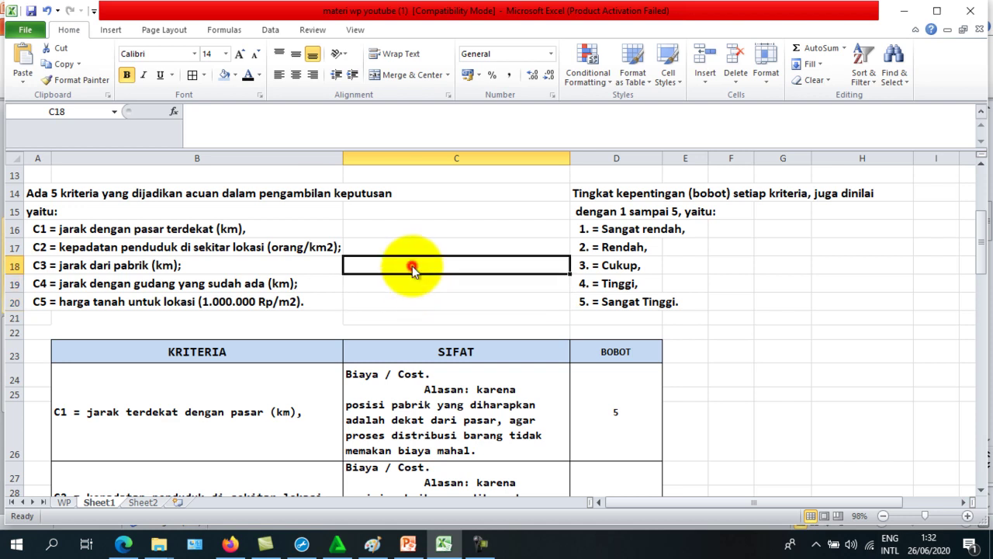
{"action": "left_click", "coordinate": [408, 250]}
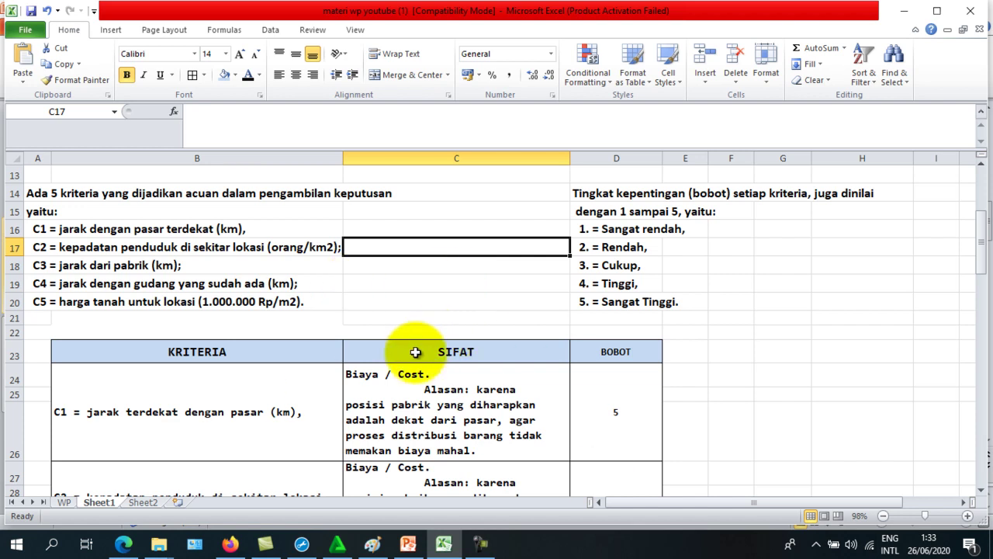
{"action": "left_click", "coordinate": [399, 303]}
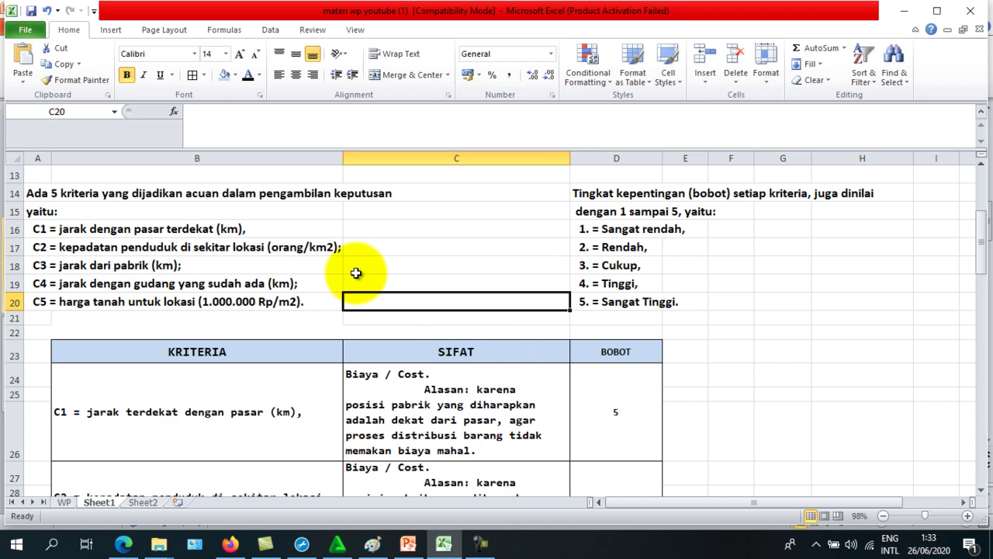
{"action": "scroll", "coordinate": [355, 272], "scroll_direction": "down", "scroll_amount": 2}
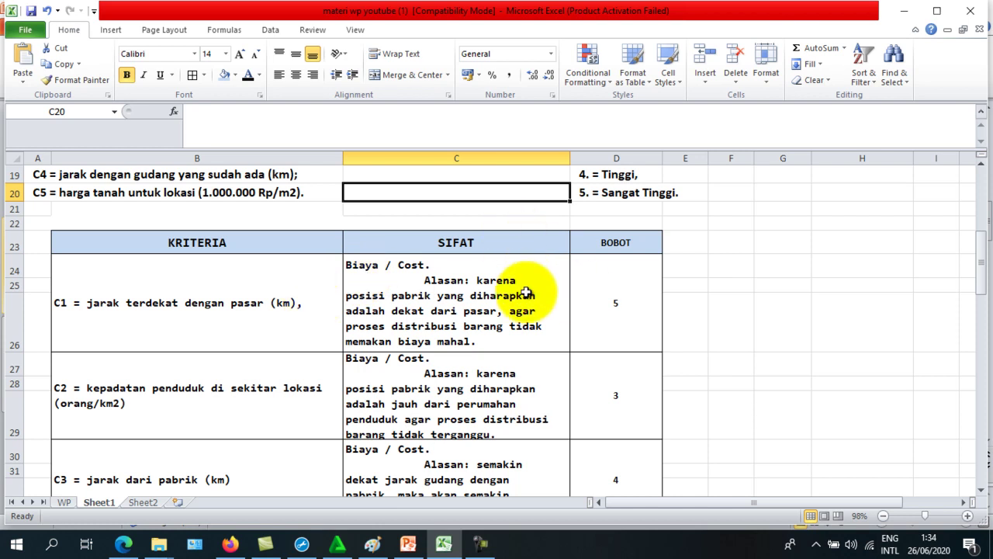
{"action": "scroll", "coordinate": [526, 298], "scroll_direction": "up", "scroll_amount": 1}
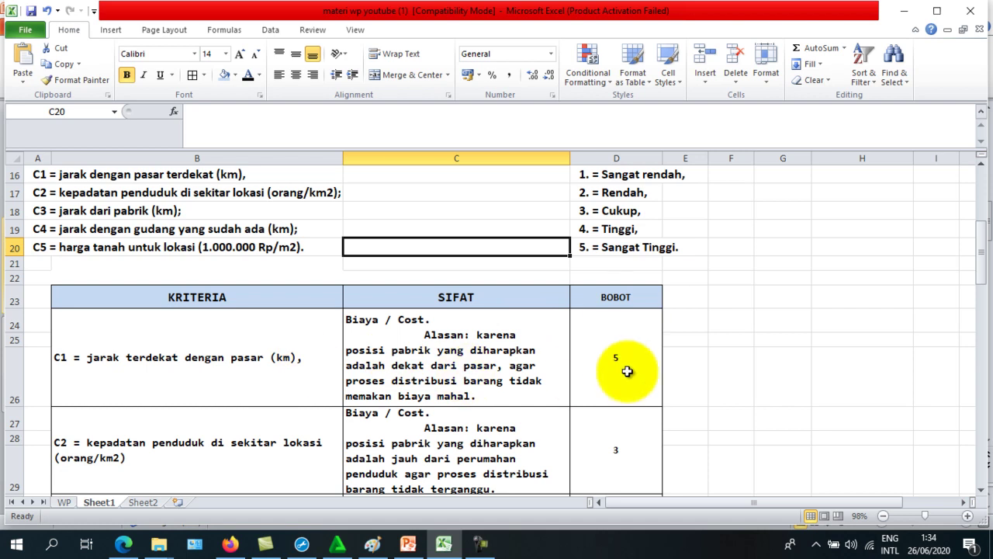
{"action": "left_click", "coordinate": [619, 348]}
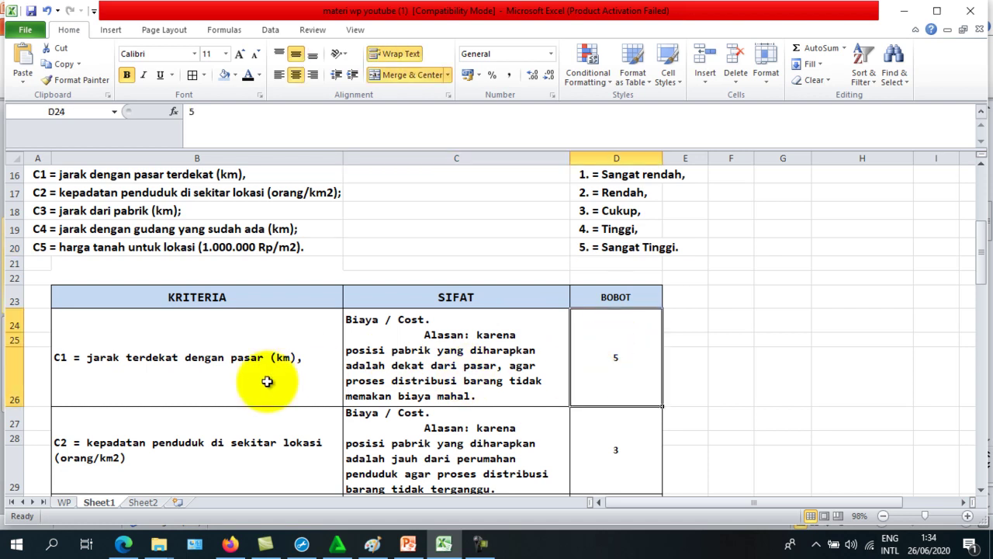
{"action": "scroll", "coordinate": [288, 380], "scroll_direction": "down", "scroll_amount": 1}
{"action": "scroll", "coordinate": [124, 365], "scroll_direction": "down", "scroll_amount": 1}
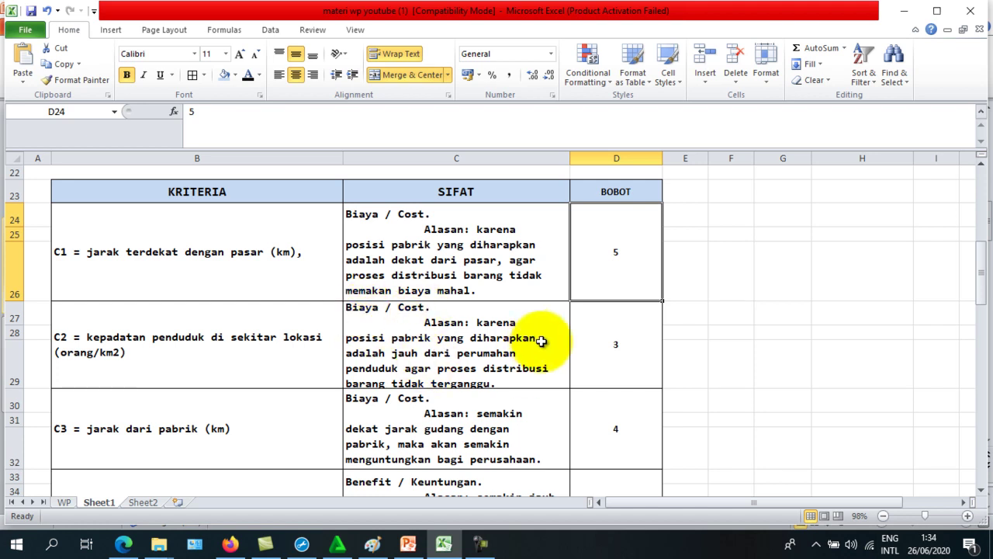
{"action": "scroll", "coordinate": [543, 342], "scroll_direction": "up", "scroll_amount": 1}
{"action": "scroll", "coordinate": [616, 306], "scroll_direction": "up", "scroll_amount": 2}
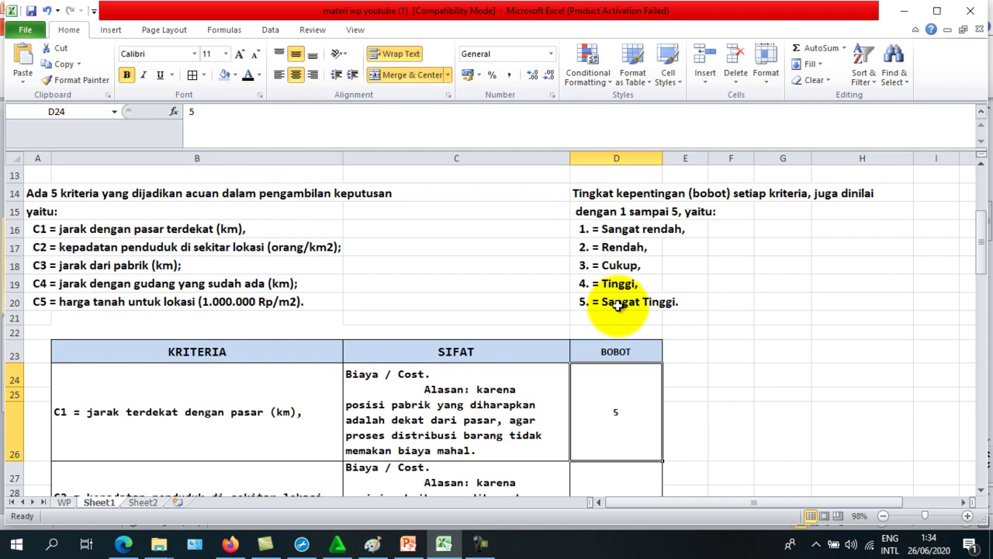
{"action": "scroll", "coordinate": [599, 306], "scroll_direction": "down", "scroll_amount": 4}
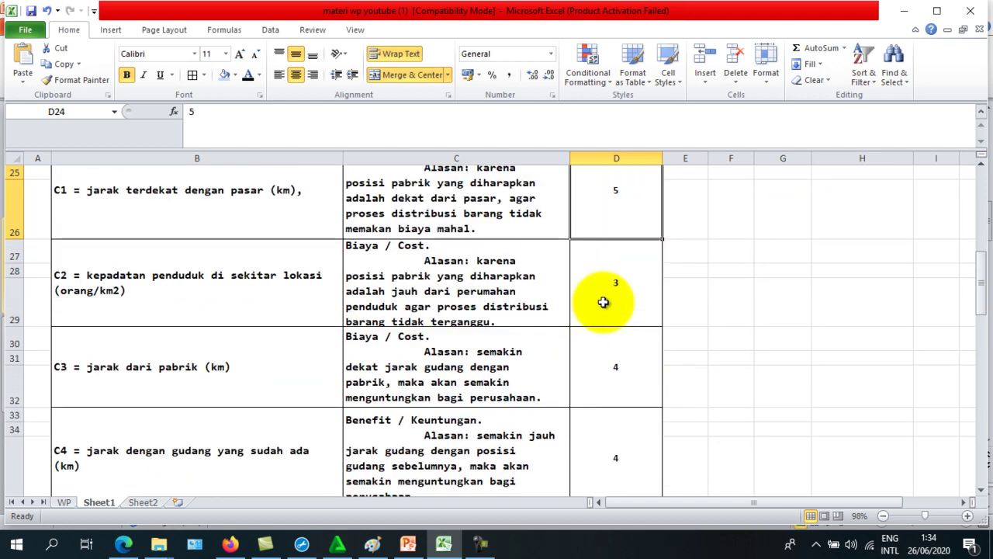
{"action": "left_click", "coordinate": [604, 302]}
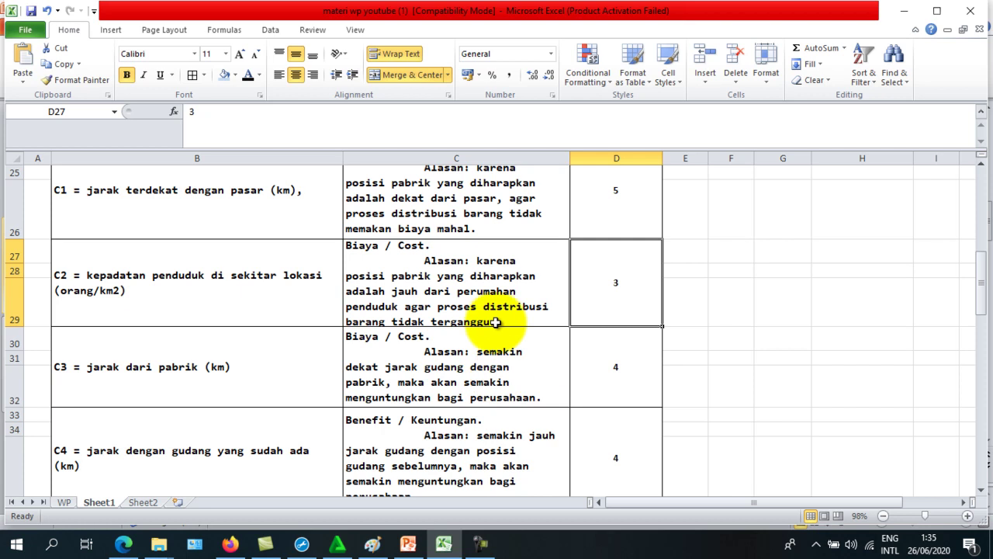
{"action": "left_click", "coordinate": [603, 356]}
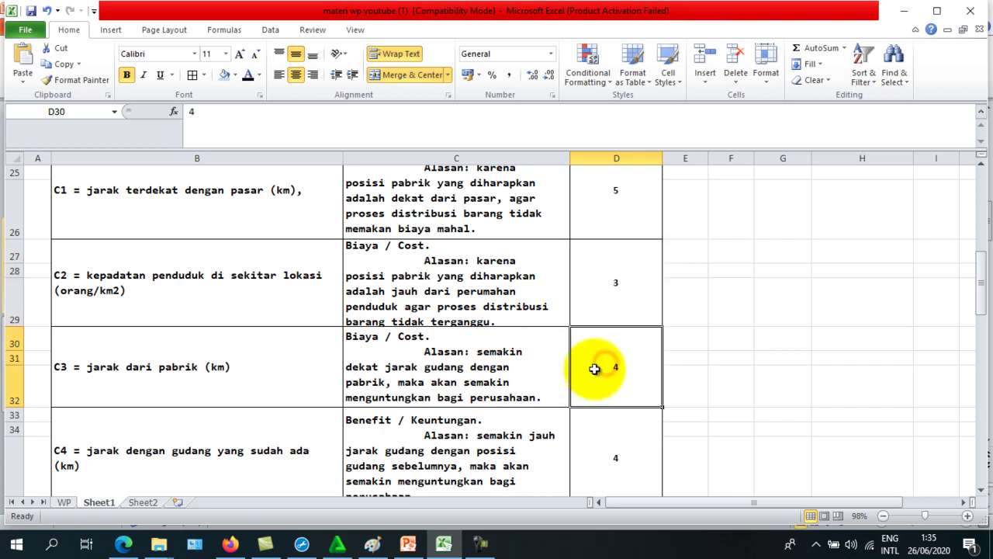
{"action": "scroll", "coordinate": [606, 359], "scroll_direction": "up", "scroll_amount": 1}
{"action": "scroll", "coordinate": [610, 362], "scroll_direction": "up", "scroll_amount": 1}
{"action": "scroll", "coordinate": [610, 362], "scroll_direction": "up", "scroll_amount": 1}
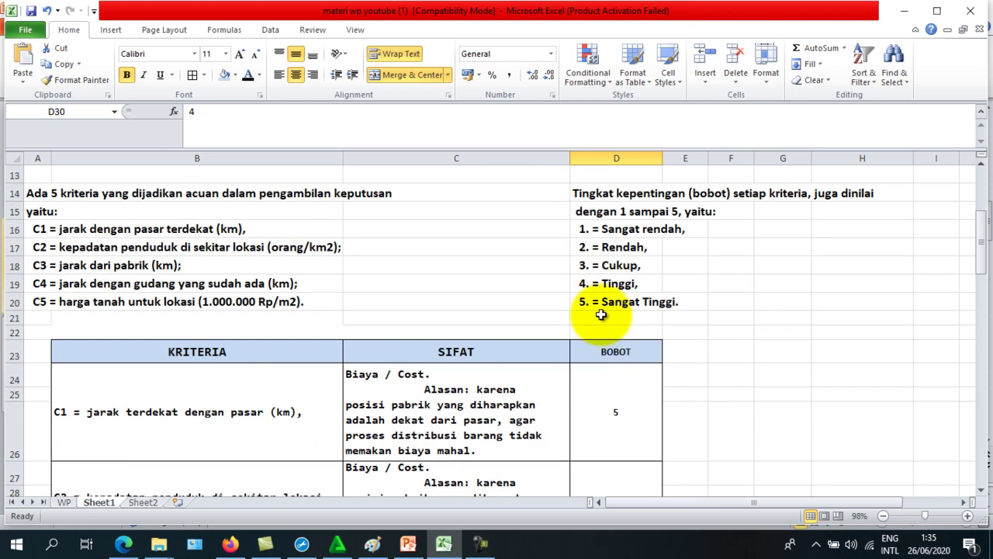
{"action": "scroll", "coordinate": [586, 319], "scroll_direction": "down", "scroll_amount": 1}
{"action": "scroll", "coordinate": [593, 325], "scroll_direction": "down", "scroll_amount": 2}
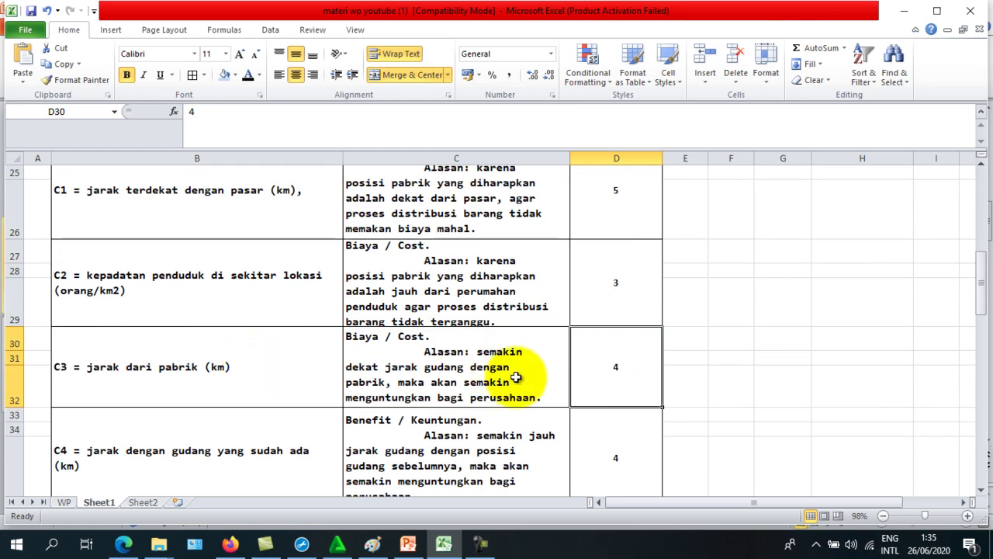
{"action": "scroll", "coordinate": [278, 371], "scroll_direction": "down", "scroll_amount": 1}
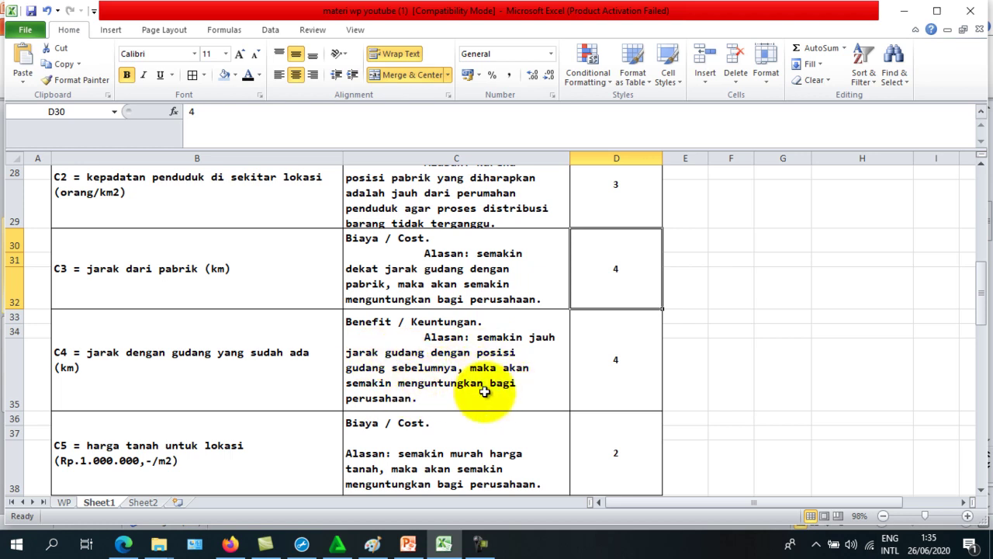
{"action": "left_click", "coordinate": [404, 398]}
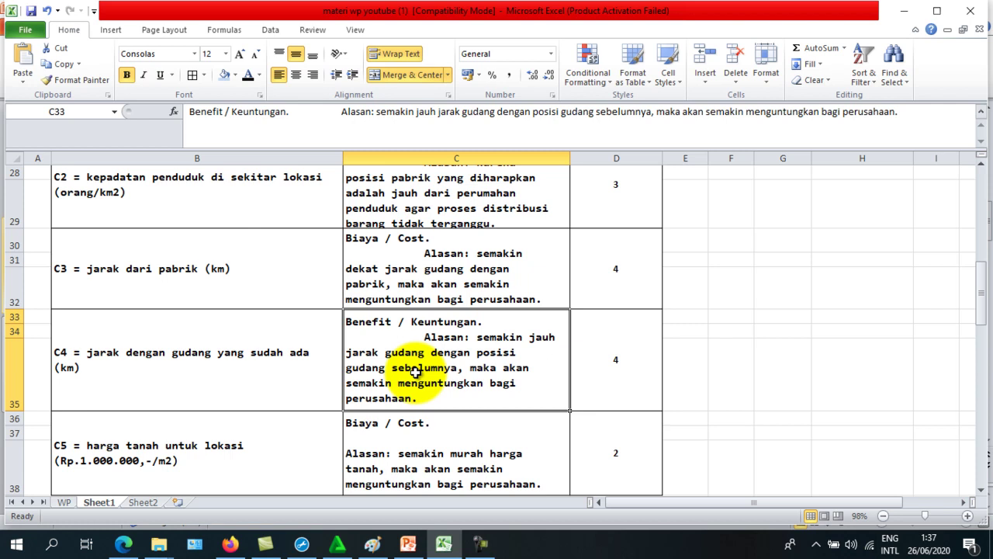
{"action": "scroll", "coordinate": [373, 365], "scroll_direction": "down", "scroll_amount": 2}
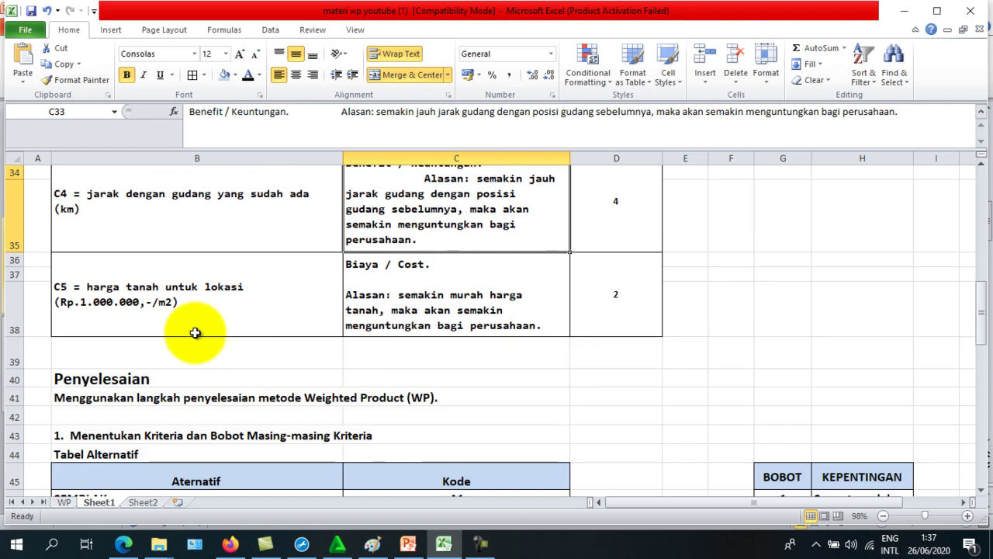
{"action": "scroll", "coordinate": [182, 324], "scroll_direction": "up", "scroll_amount": 1}
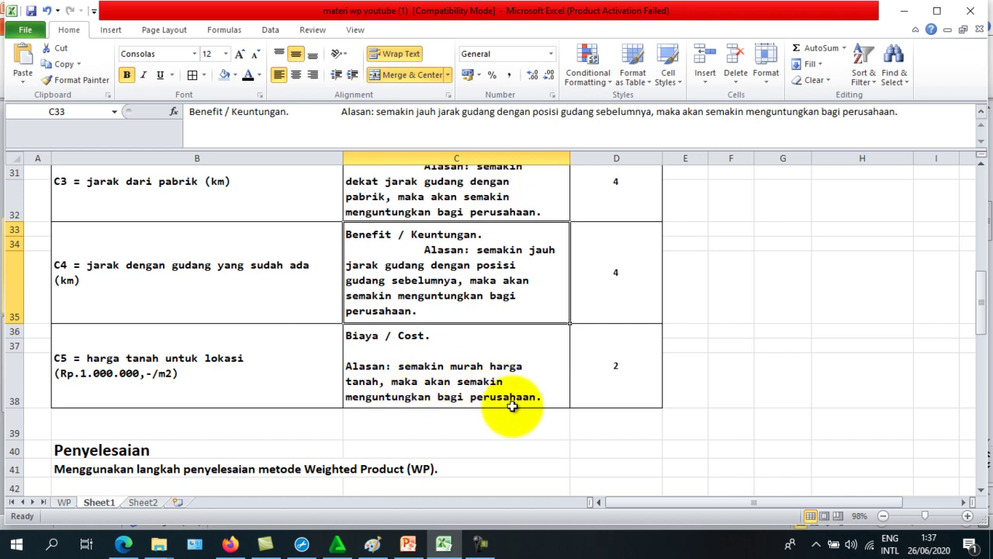
{"action": "scroll", "coordinate": [439, 378], "scroll_direction": "up", "scroll_amount": 1}
{"action": "scroll", "coordinate": [443, 388], "scroll_direction": "up", "scroll_amount": 2}
{"action": "scroll", "coordinate": [444, 377], "scroll_direction": "up", "scroll_amount": 1}
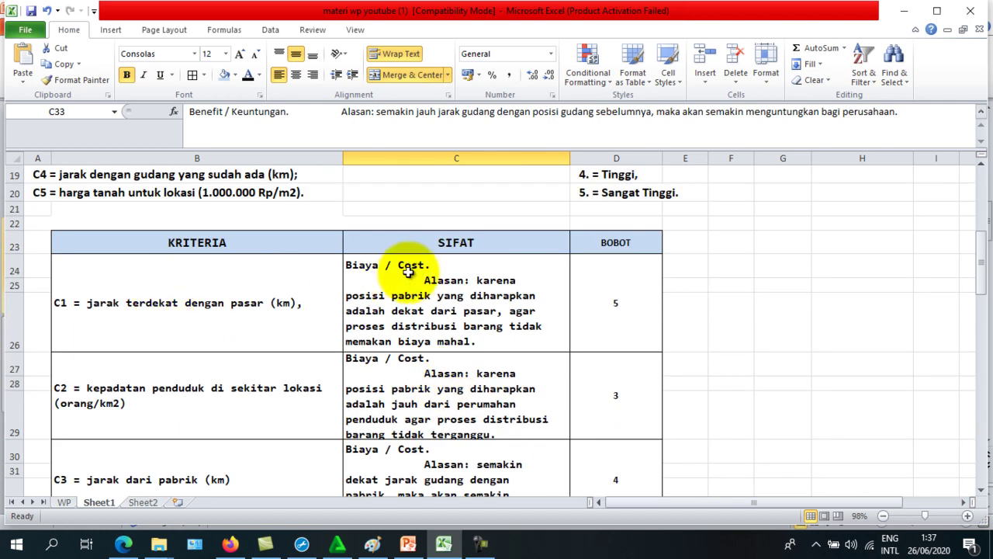
{"action": "scroll", "coordinate": [450, 306], "scroll_direction": "down", "scroll_amount": 2}
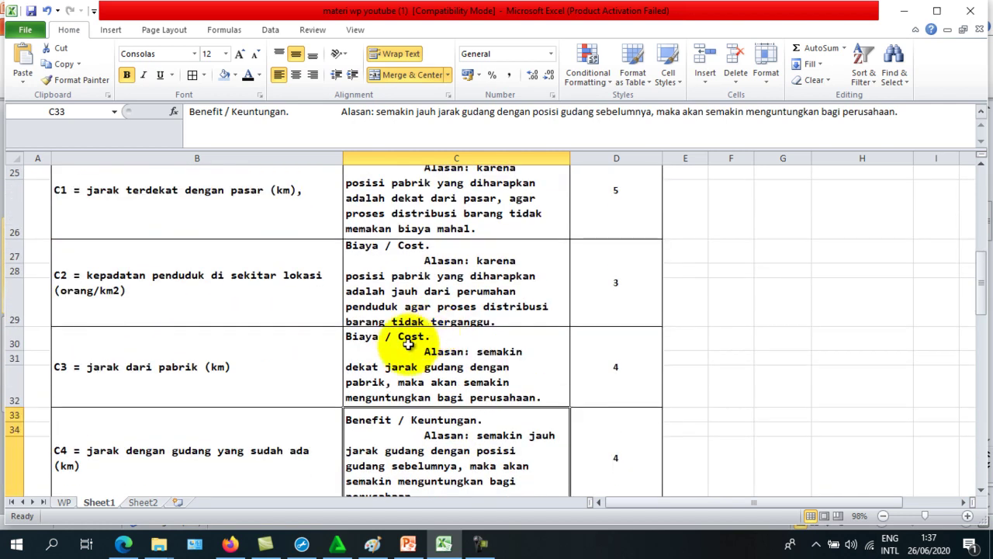
{"action": "scroll", "coordinate": [411, 342], "scroll_direction": "down", "scroll_amount": 1}
{"action": "scroll", "coordinate": [373, 329], "scroll_direction": "up", "scroll_amount": 3}
{"action": "scroll", "coordinate": [411, 333], "scroll_direction": "up", "scroll_amount": 1}
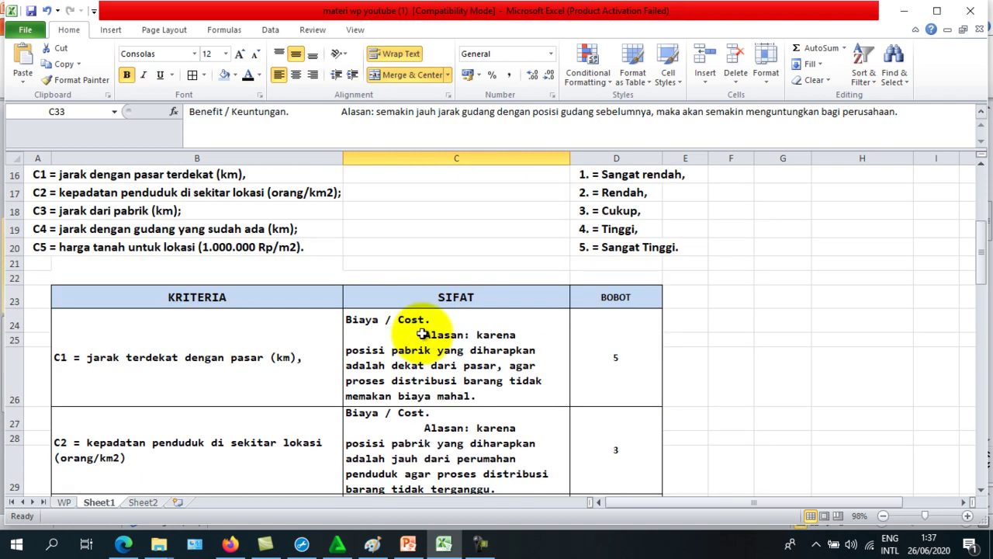
{"action": "scroll", "coordinate": [422, 334], "scroll_direction": "down", "scroll_amount": 1}
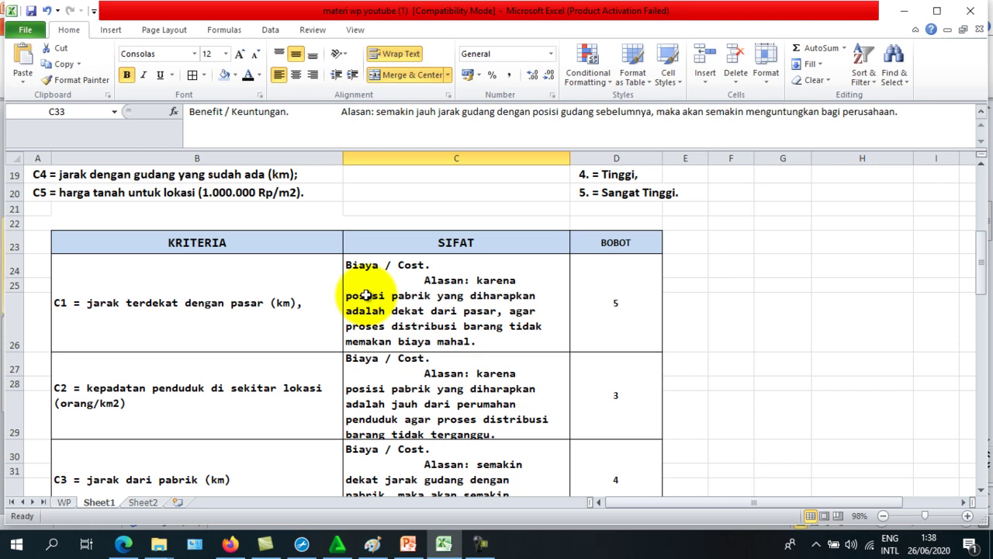
{"action": "scroll", "coordinate": [365, 295], "scroll_direction": "down", "scroll_amount": 1}
{"action": "scroll", "coordinate": [366, 310], "scroll_direction": "down", "scroll_amount": 2}
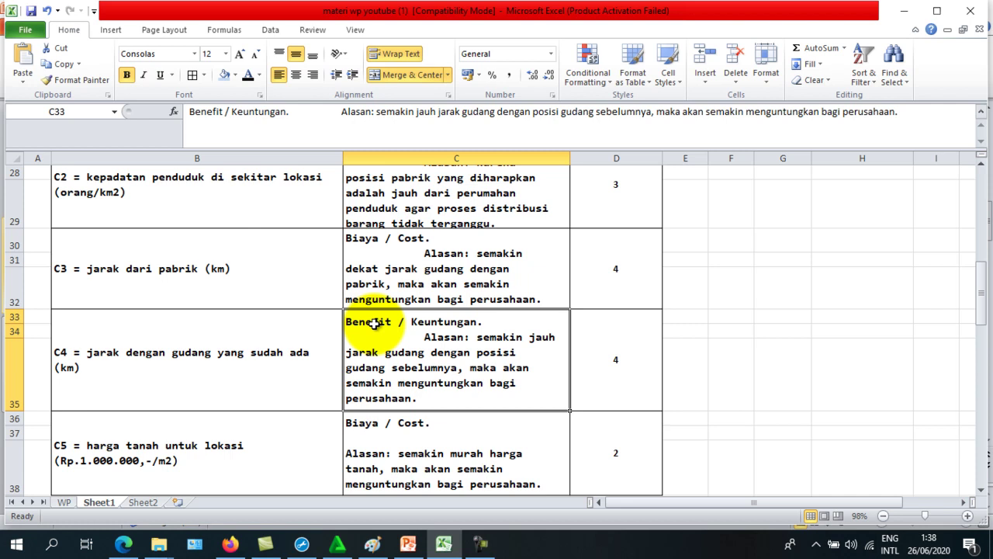
{"action": "scroll", "coordinate": [375, 323], "scroll_direction": "down", "scroll_amount": 1}
{"action": "scroll", "coordinate": [375, 326], "scroll_direction": "down", "scroll_amount": 2}
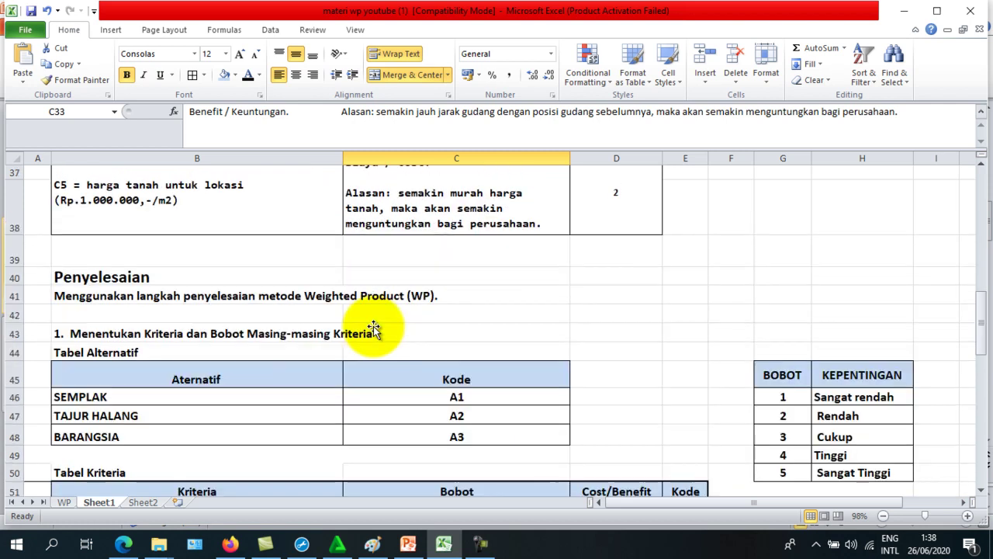
{"action": "scroll", "coordinate": [377, 329], "scroll_direction": "down", "scroll_amount": 1}
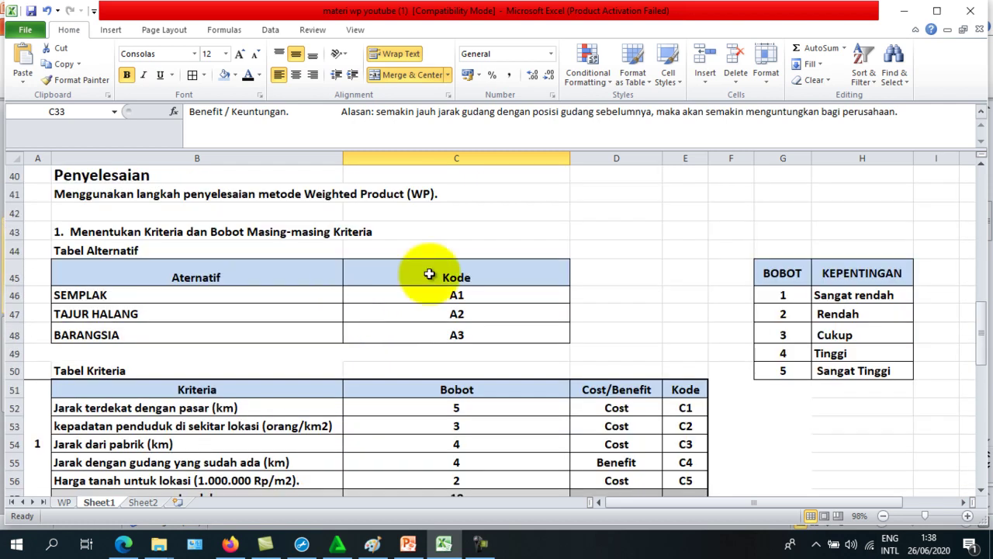
{"action": "scroll", "coordinate": [428, 270], "scroll_direction": "up", "scroll_amount": 2}
{"action": "scroll", "coordinate": [437, 268], "scroll_direction": "up", "scroll_amount": 1}
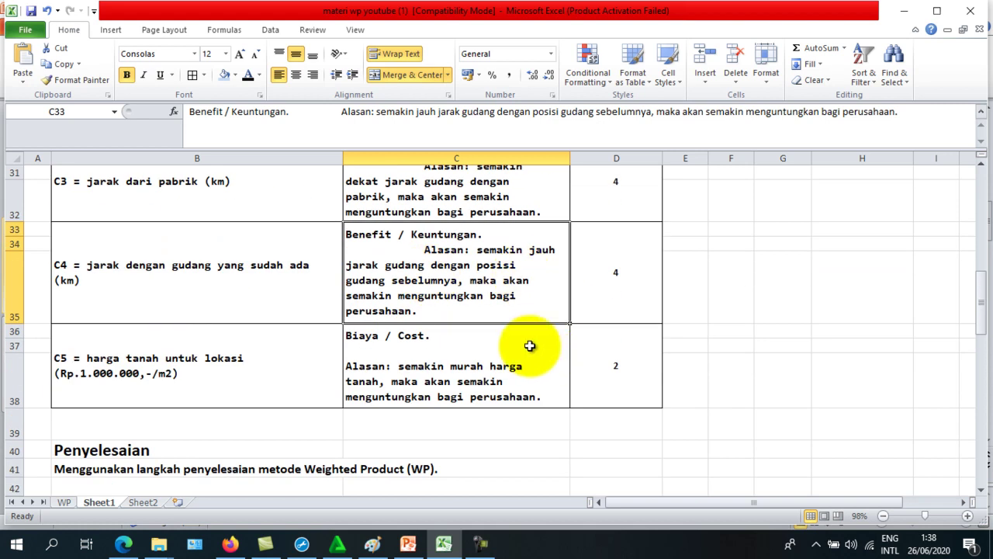
{"action": "left_click", "coordinate": [606, 356]}
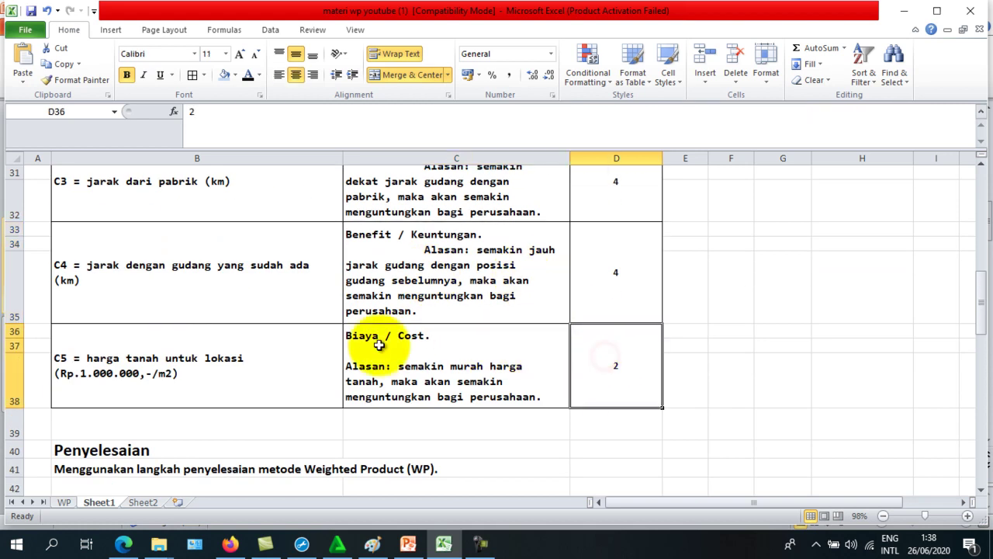
{"action": "scroll", "coordinate": [288, 337], "scroll_direction": "down", "scroll_amount": 2}
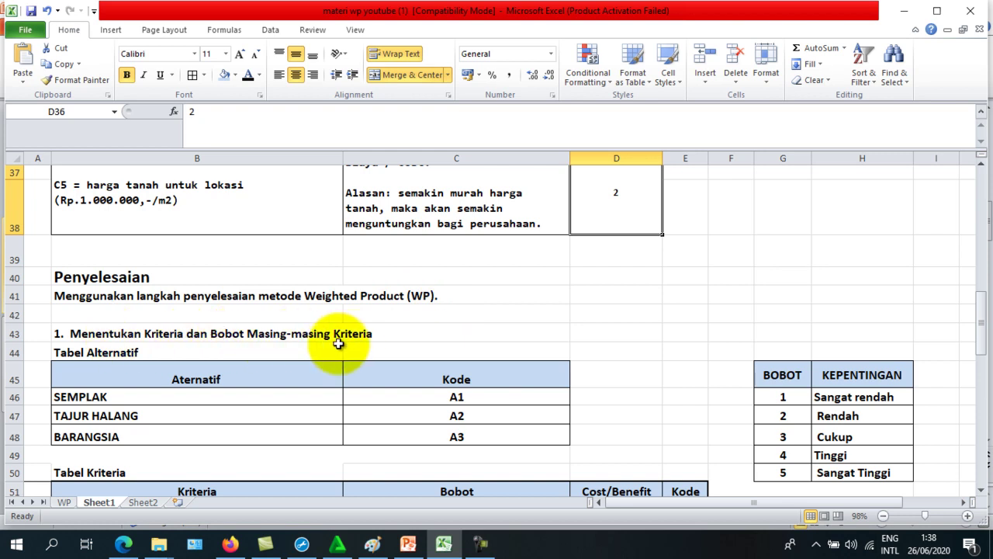
{"action": "scroll", "coordinate": [211, 345], "scroll_direction": "down", "scroll_amount": 1}
{"action": "left_click", "coordinate": [408, 544]}
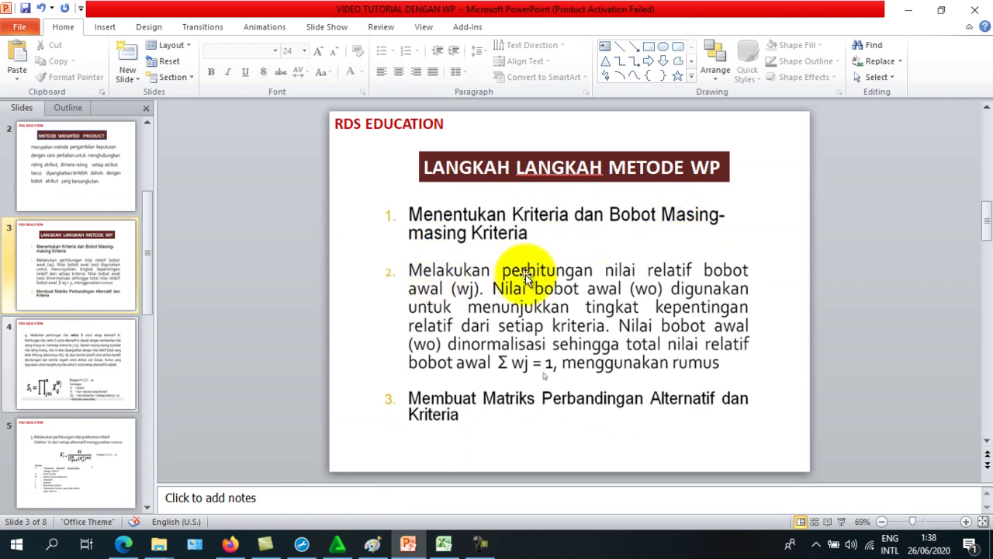
{"action": "left_click", "coordinate": [443, 544]}
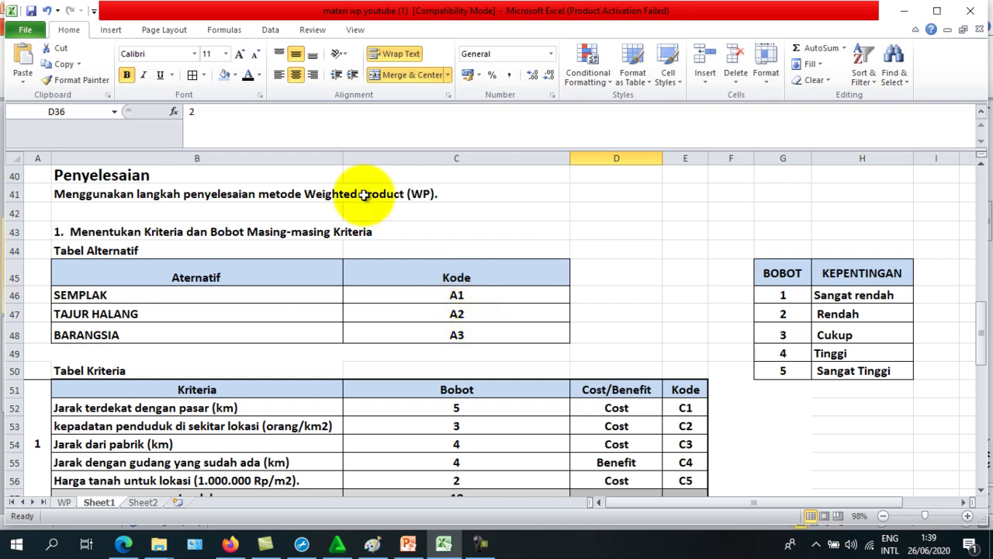
{"action": "scroll", "coordinate": [377, 189], "scroll_direction": "up", "scroll_amount": 5}
{"action": "scroll", "coordinate": [333, 220], "scroll_direction": "up", "scroll_amount": 6}
{"action": "scroll", "coordinate": [311, 225], "scroll_direction": "down", "scroll_amount": 1}
{"action": "scroll", "coordinate": [239, 240], "scroll_direction": "down", "scroll_amount": 8}
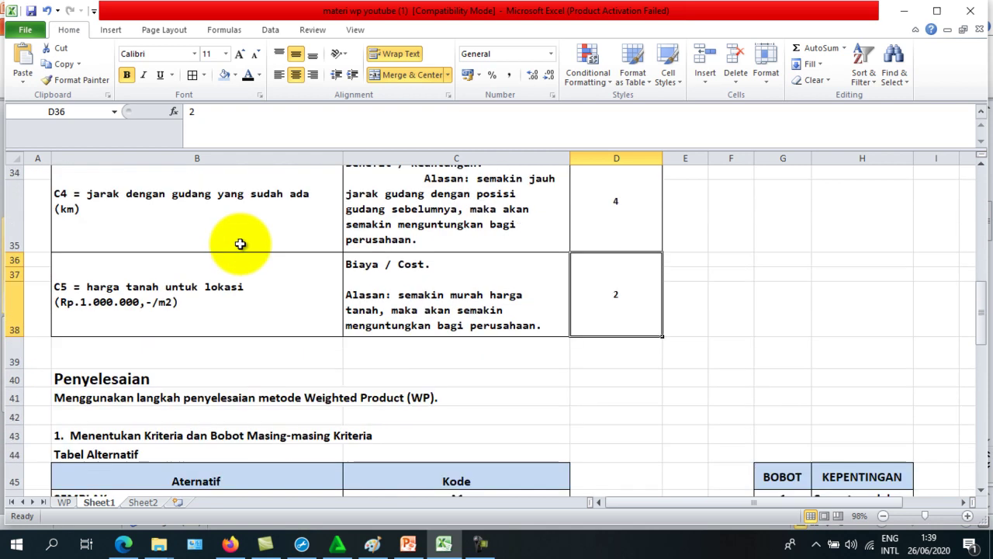
{"action": "scroll", "coordinate": [239, 244], "scroll_direction": "down", "scroll_amount": 3}
{"action": "scroll", "coordinate": [177, 233], "scroll_direction": "up", "scroll_amount": 1}
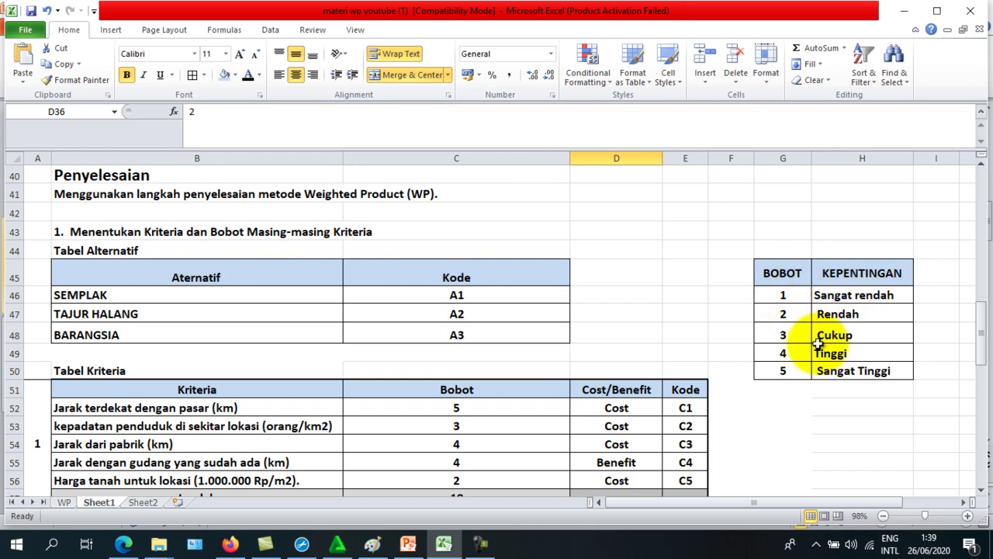
{"action": "scroll", "coordinate": [371, 272], "scroll_direction": "down", "scroll_amount": 1}
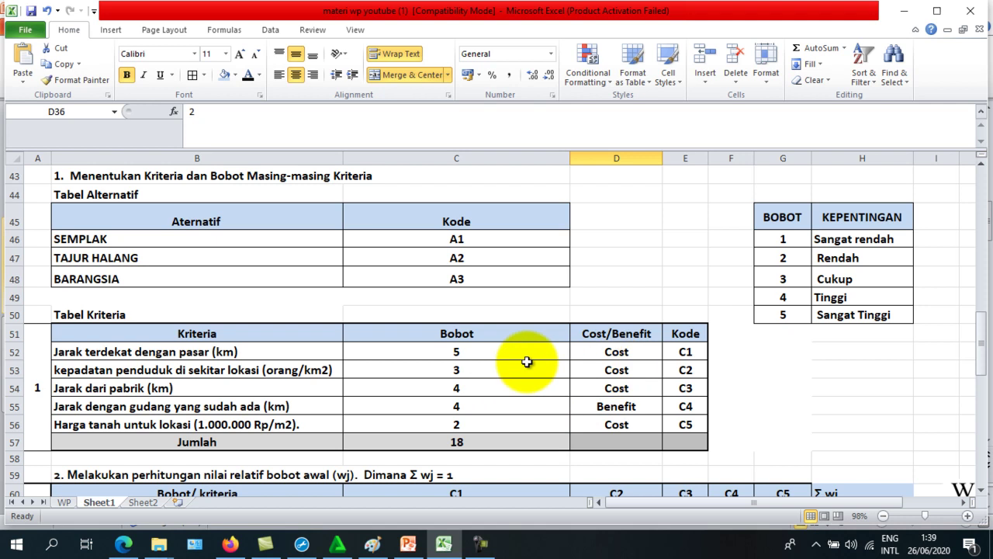
{"action": "scroll", "coordinate": [526, 361], "scroll_direction": "down", "scroll_amount": 2}
{"action": "scroll", "coordinate": [526, 361], "scroll_direction": "up", "scroll_amount": 2}
{"action": "scroll", "coordinate": [561, 358], "scroll_direction": "down", "scroll_amount": 1}
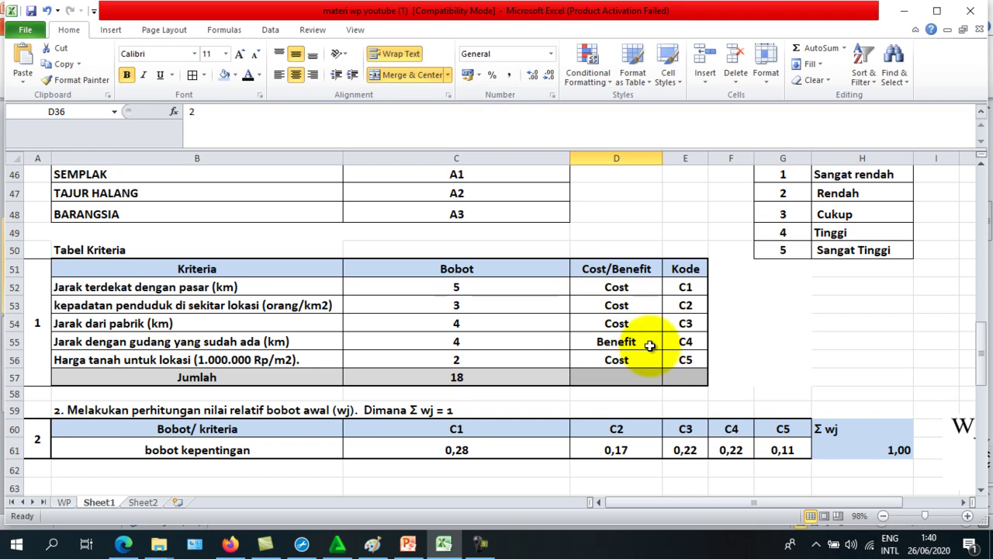
{"action": "scroll", "coordinate": [649, 345], "scroll_direction": "down", "scroll_amount": 2}
{"action": "scroll", "coordinate": [597, 332], "scroll_direction": "down", "scroll_amount": 1}
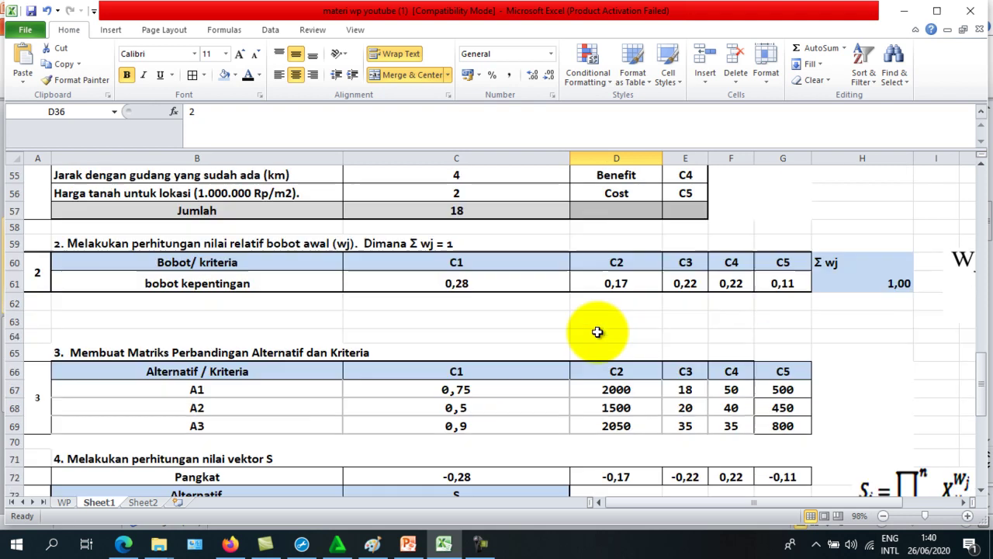
{"action": "scroll", "coordinate": [598, 332], "scroll_direction": "up", "scroll_amount": 1}
{"action": "scroll", "coordinate": [598, 332], "scroll_direction": "up", "scroll_amount": 1}
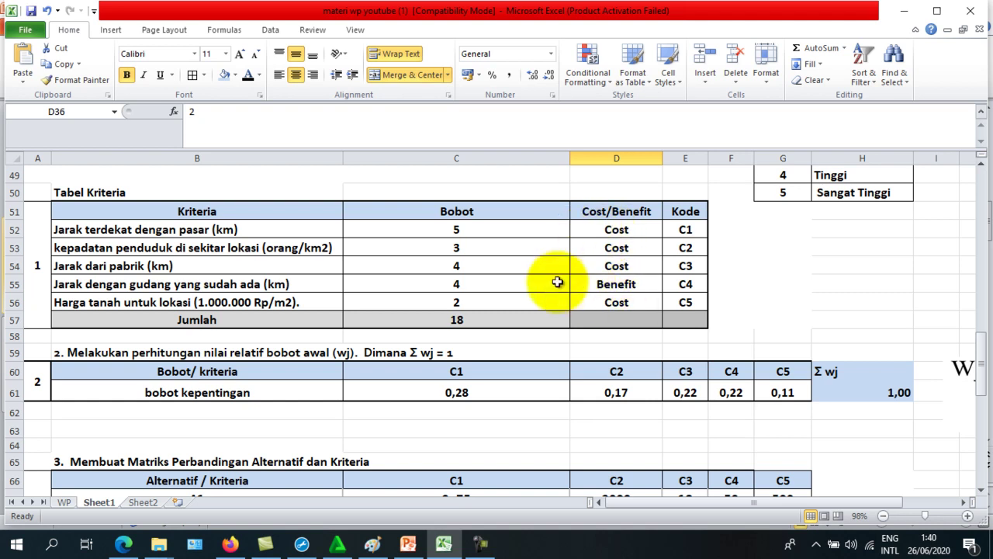
{"action": "scroll", "coordinate": [563, 284], "scroll_direction": "down", "scroll_amount": 1}
{"action": "scroll", "coordinate": [507, 257], "scroll_direction": "up", "scroll_amount": 1}
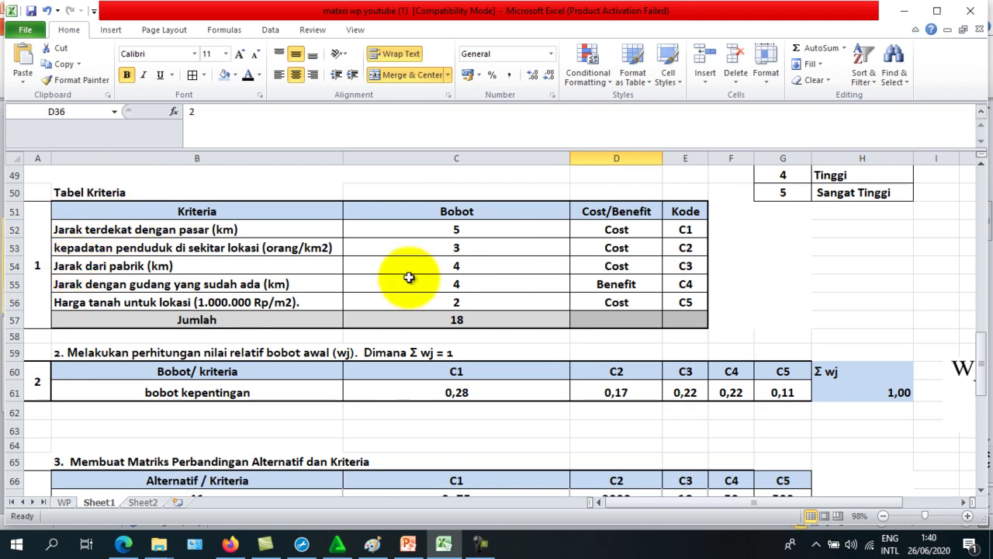
{"action": "scroll", "coordinate": [410, 277], "scroll_direction": "down", "scroll_amount": 1}
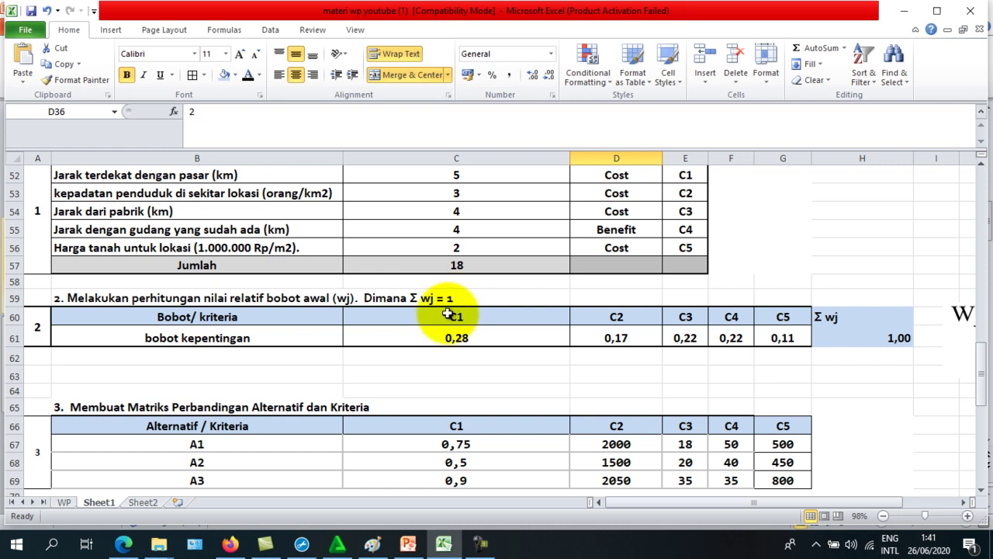
{"action": "left_click", "coordinate": [409, 544]}
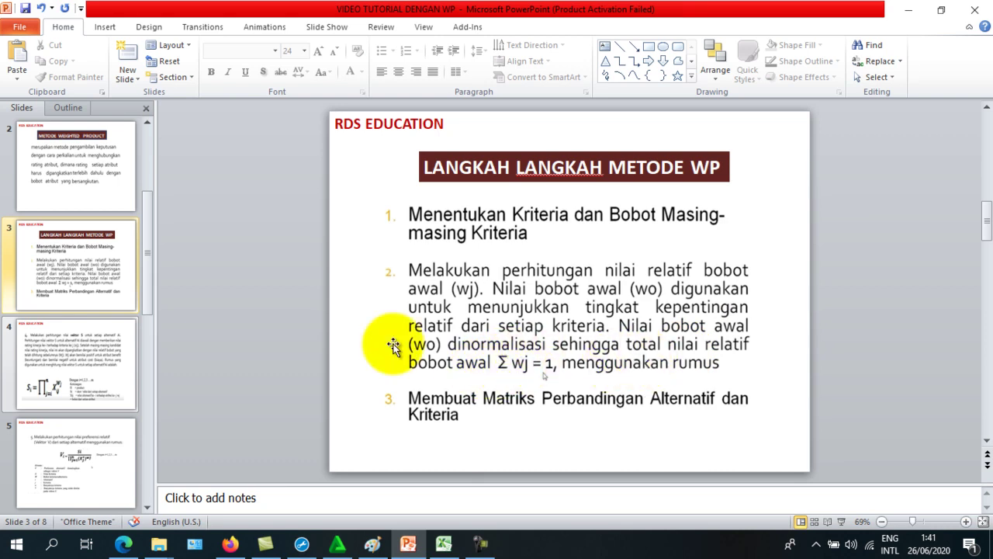
{"action": "left_click", "coordinate": [445, 542]}
{"action": "scroll", "coordinate": [339, 416], "scroll_direction": "up", "scroll_amount": 2}
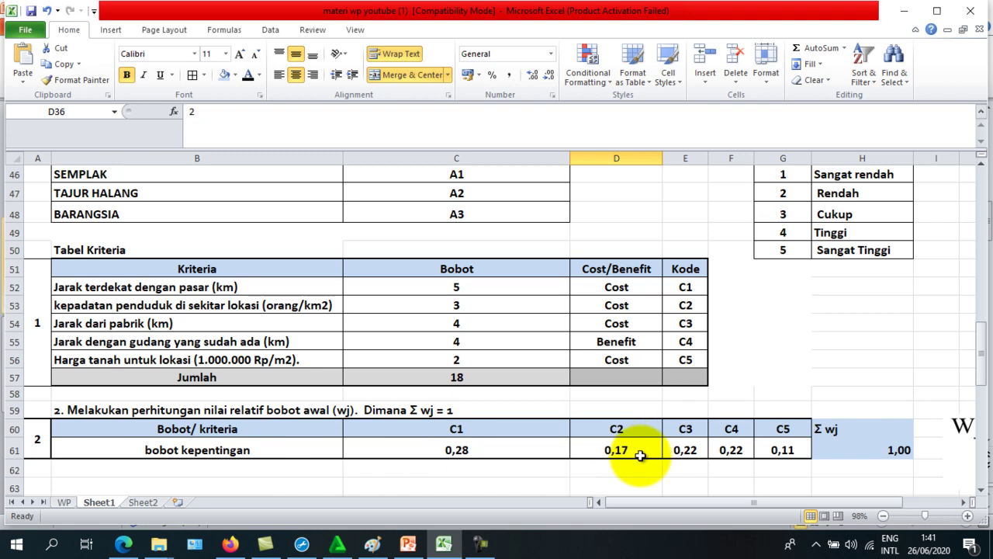
Clear C61:G61 and enter =C52/C57 in C61, giving C1 a weight of 0,28
{"action": "left_click", "coordinate": [442, 449]}
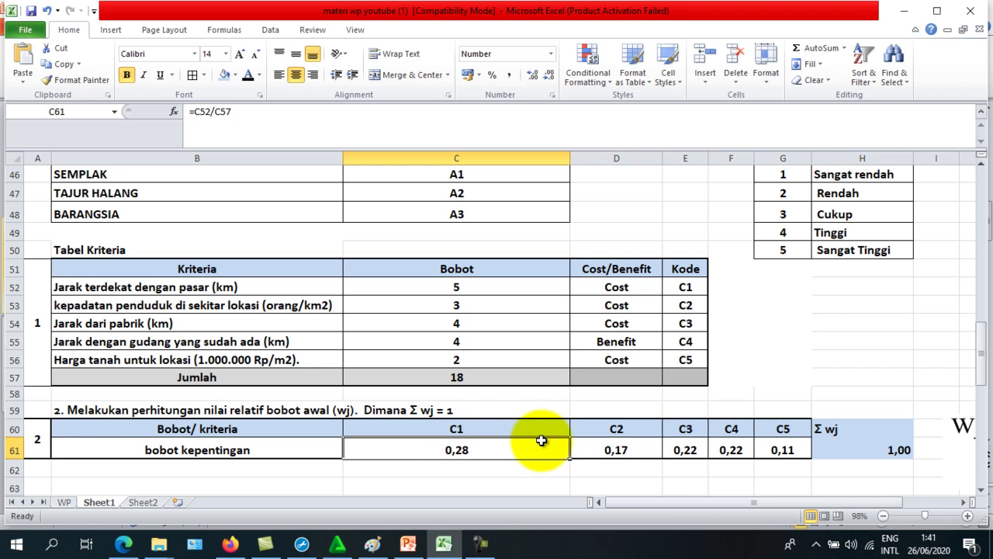
{"action": "left_click_drag", "start_coordinate": [460, 449], "coordinate": [770, 450]}
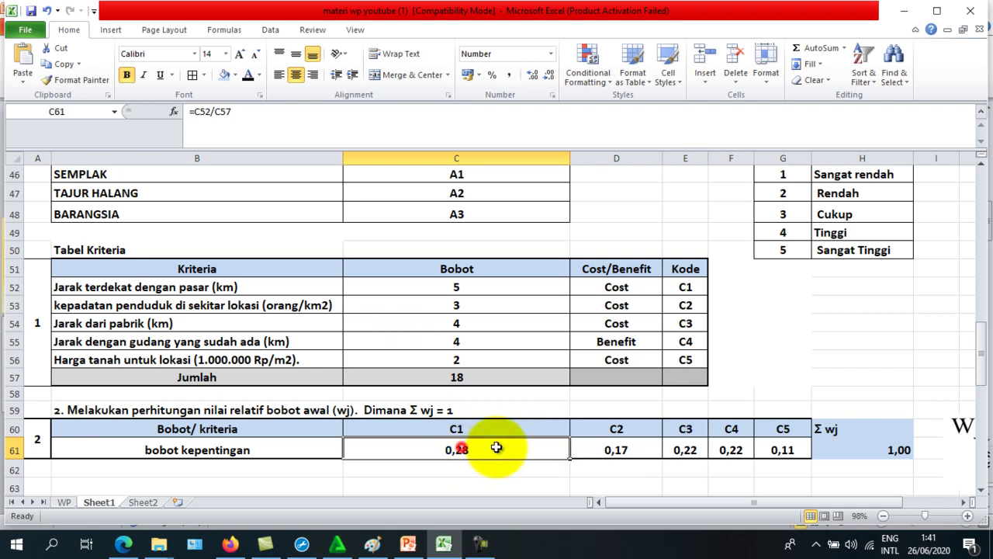
{"action": "key", "text": "Delete"}
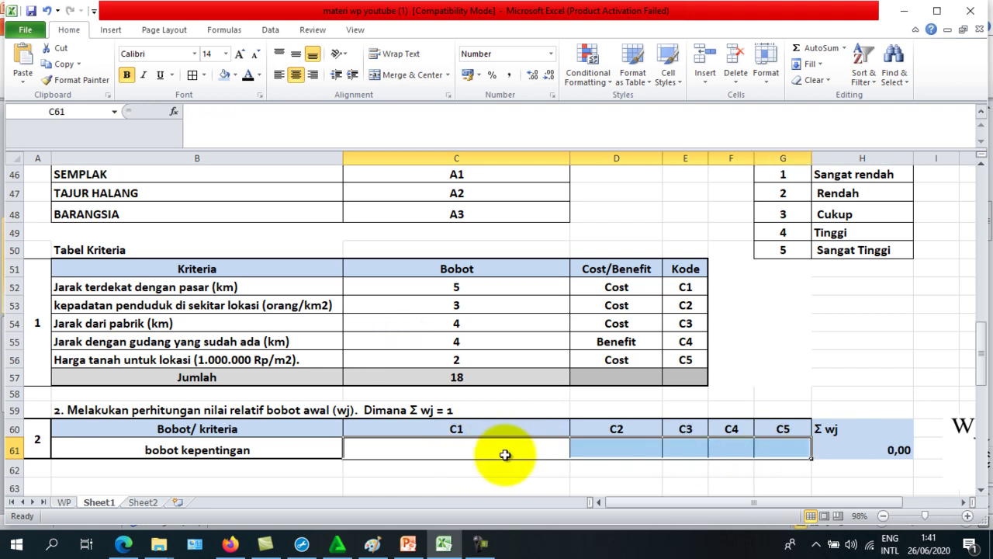
{"action": "left_click", "coordinate": [505, 454]}
{"action": "type", "text": "=C52"}
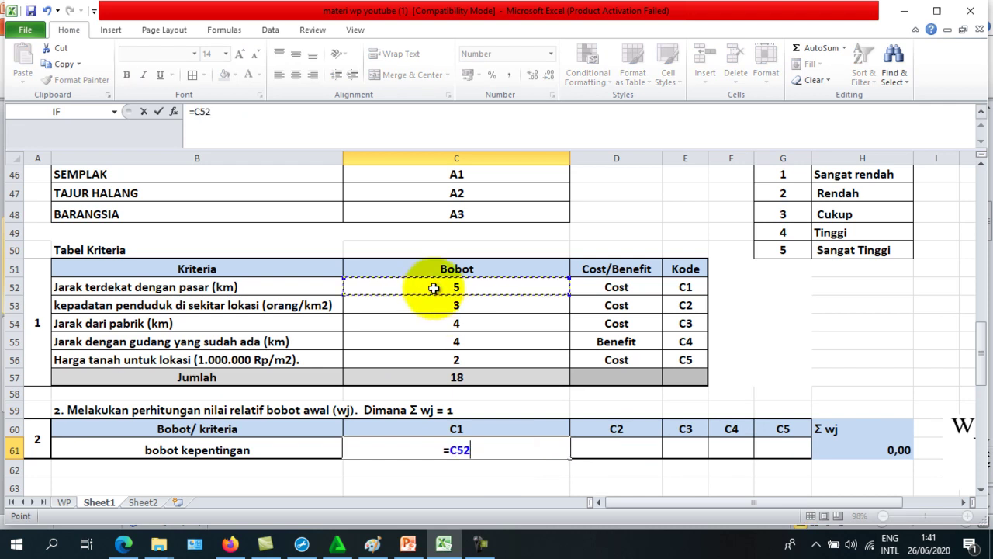
{"action": "type", "text": "/"}
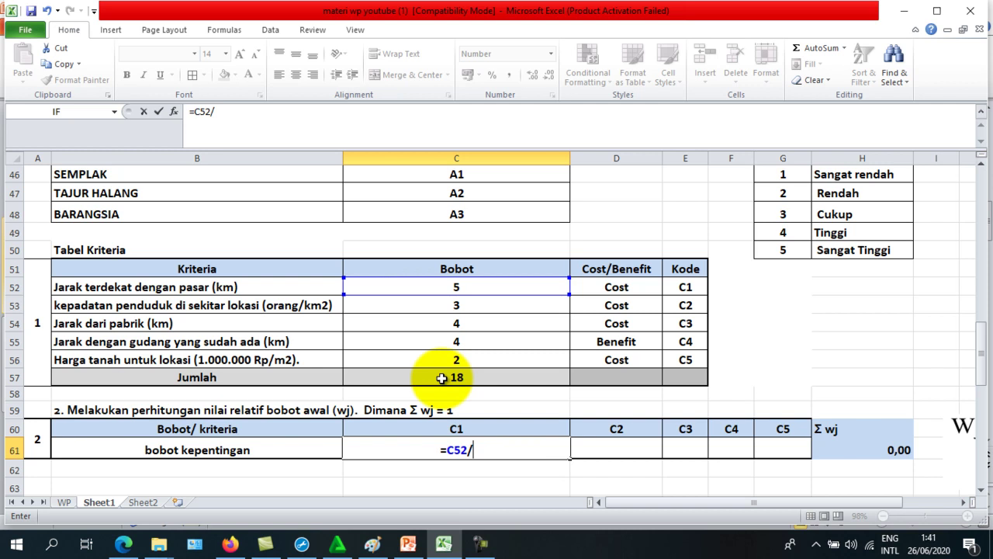
{"action": "left_click", "coordinate": [442, 378]}
{"action": "key", "text": "Return"}
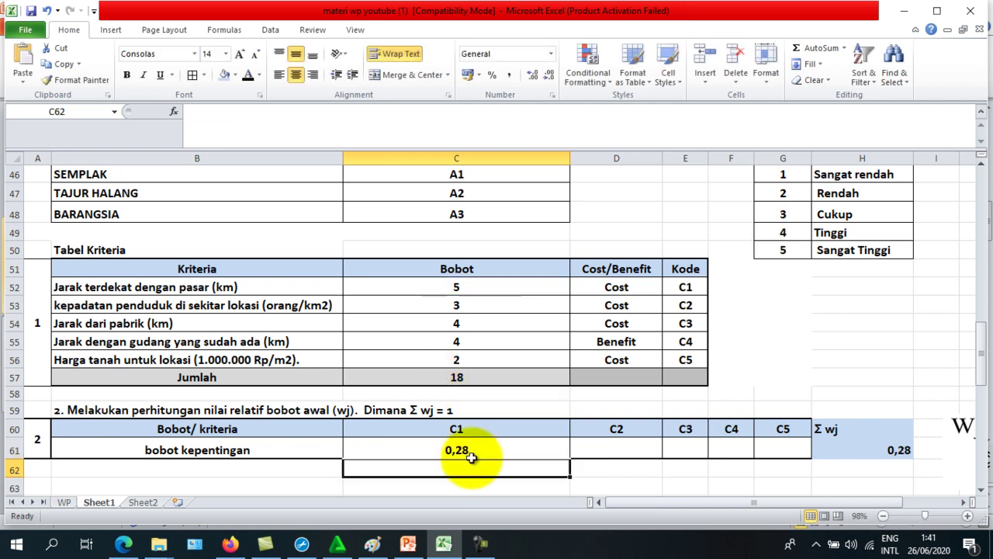
{"action": "left_click_drag", "start_coordinate": [690, 507], "coordinate": [715, 499]}
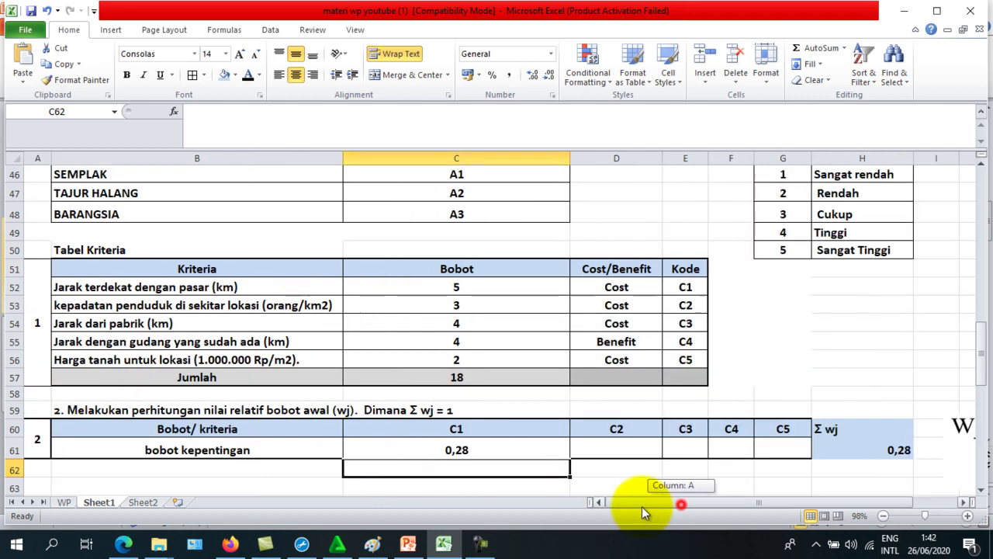
{"action": "left_click_drag", "start_coordinate": [679, 505], "coordinate": [630, 508]}
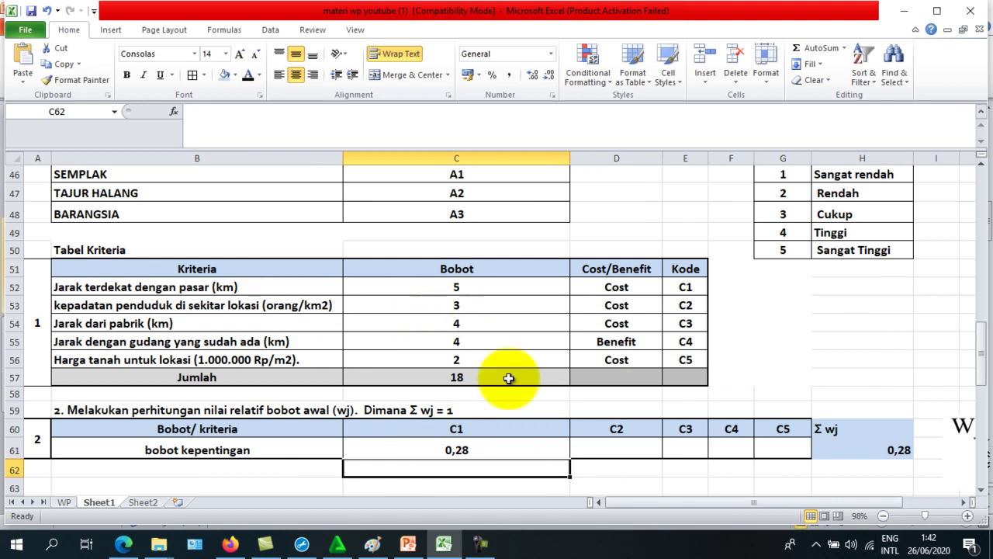
Enter the C2 and C3 weights as Bobot over total C57, giving 0,17 and 0,22
{"action": "left_click", "coordinate": [626, 452]}
{"action": "type", "text": "="}
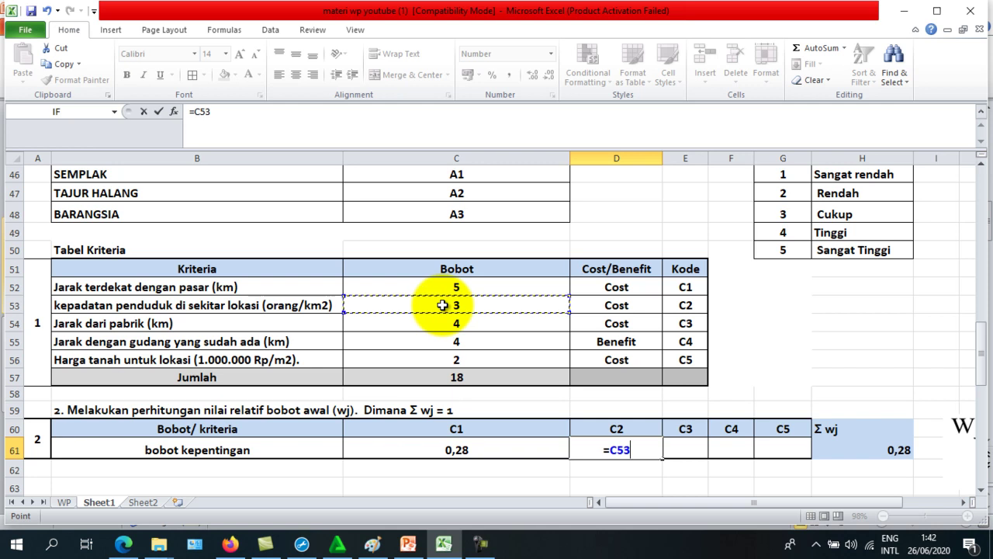
{"action": "left_click", "coordinate": [439, 379]}
{"action": "key", "text": "Return"}
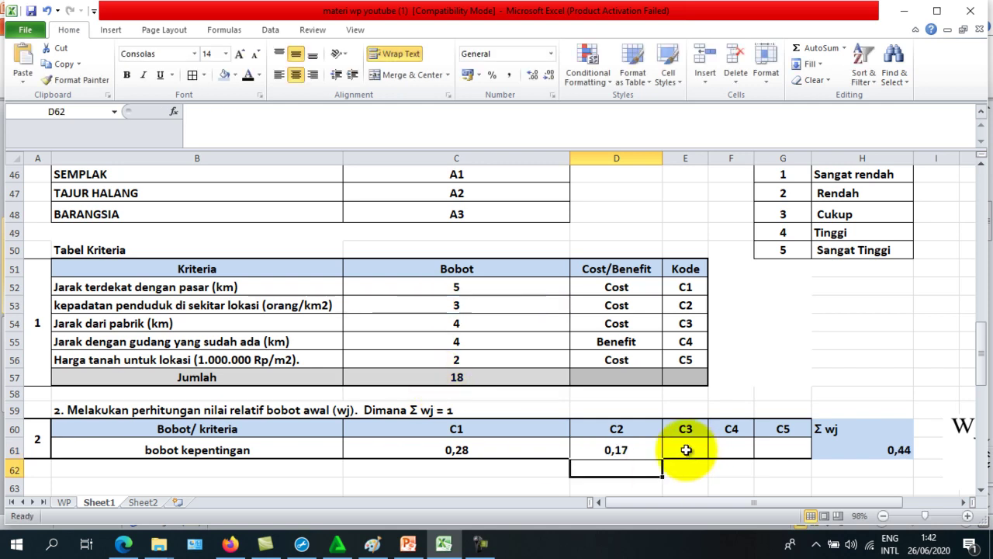
{"action": "left_click", "coordinate": [686, 450]}
{"action": "type", "text": "="}
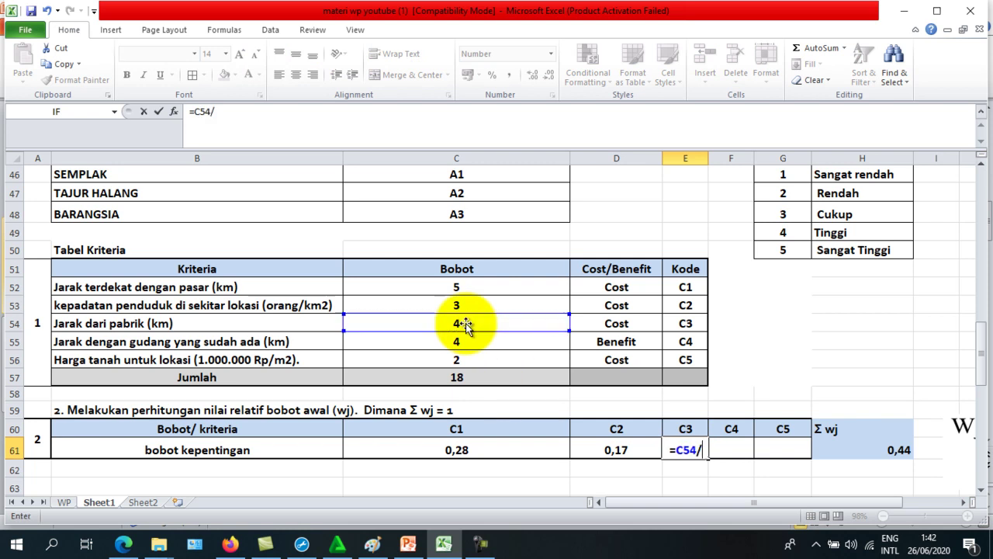
{"action": "left_click", "coordinate": [470, 378]}
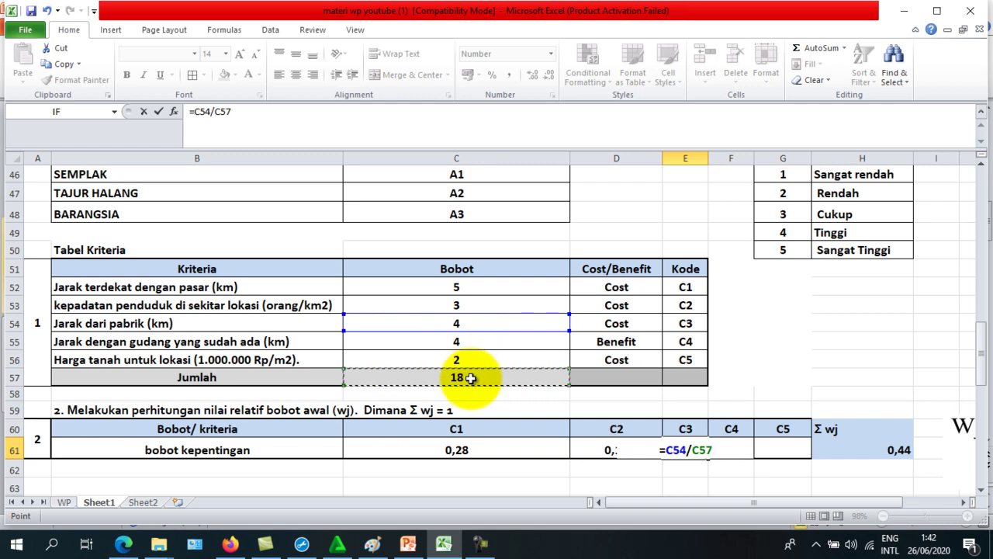
{"action": "key", "text": "Return"}
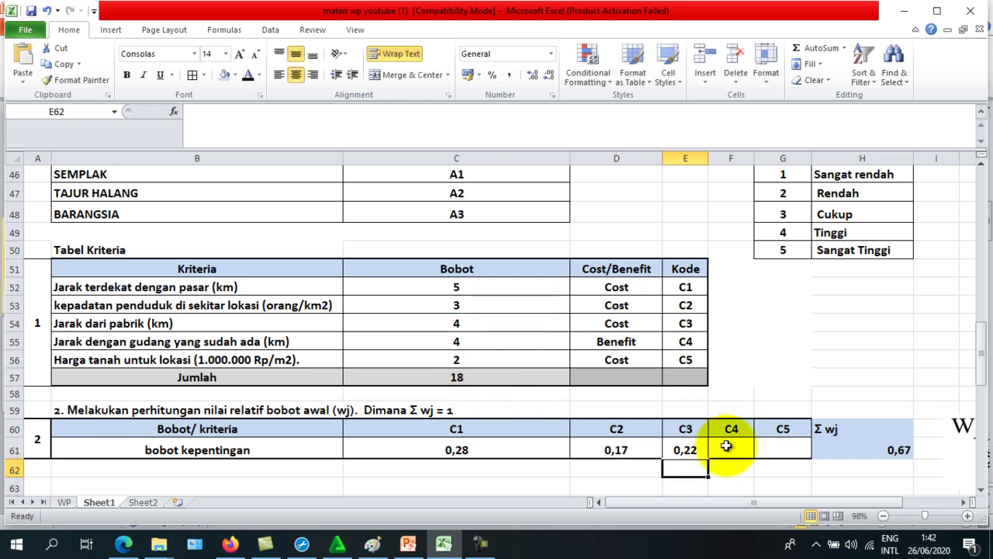
Enter the C4 and C5 weights over C57, giving 0,22 and 0,11
{"action": "left_click", "coordinate": [726, 446]}
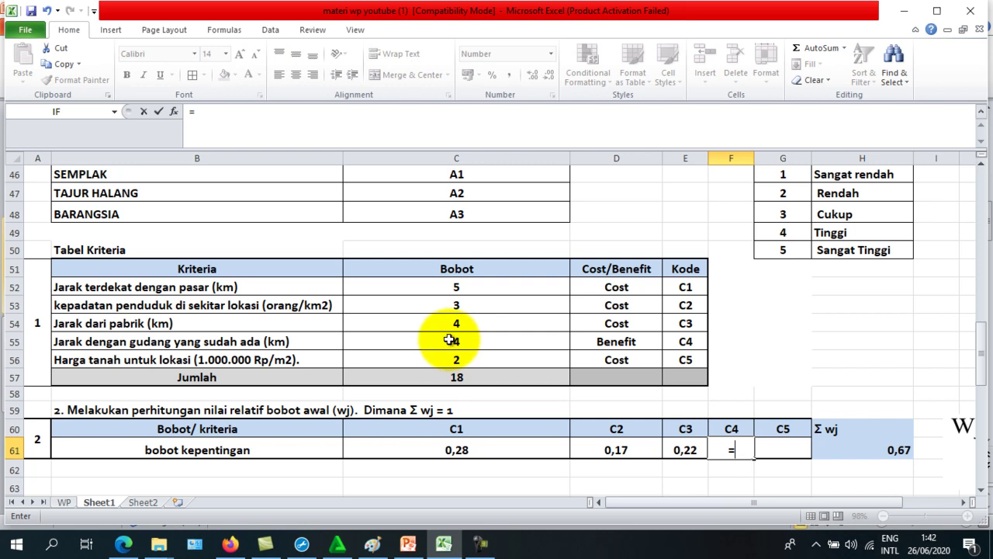
{"action": "type", "text": "C55/"}
{"action": "left_click", "coordinate": [454, 378]}
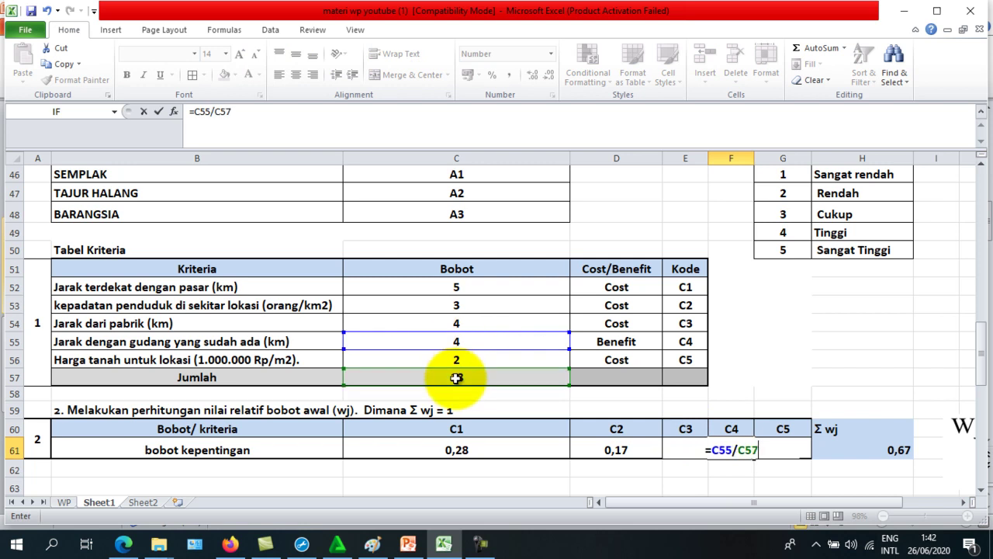
{"action": "key", "text": "Return"}
{"action": "left_click", "coordinate": [782, 449]}
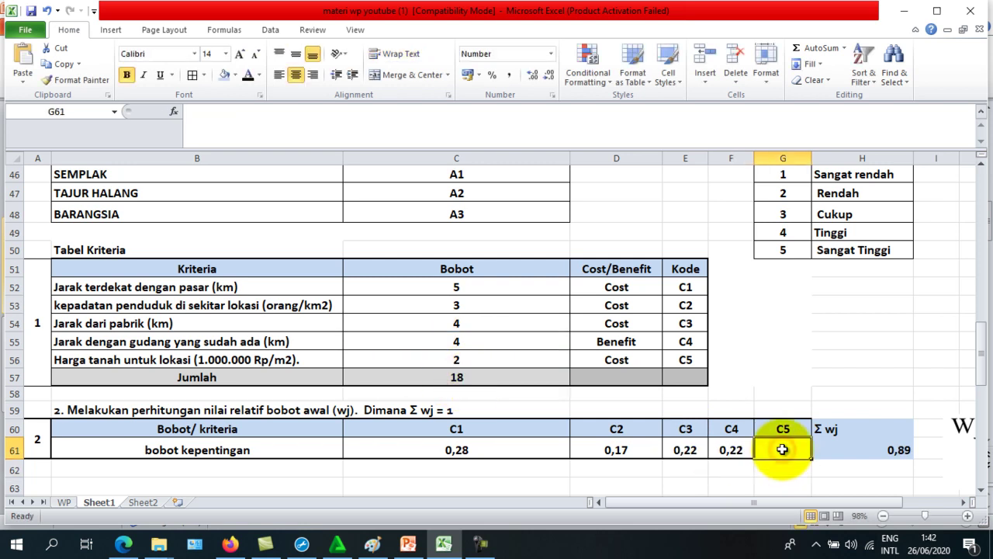
{"action": "type", "text": "="}
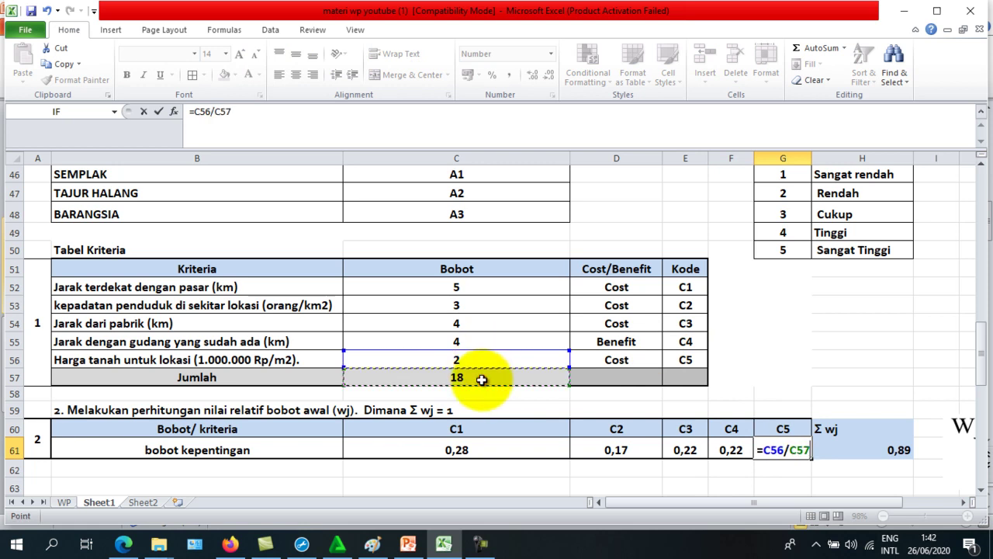
{"action": "key", "text": "Return"}
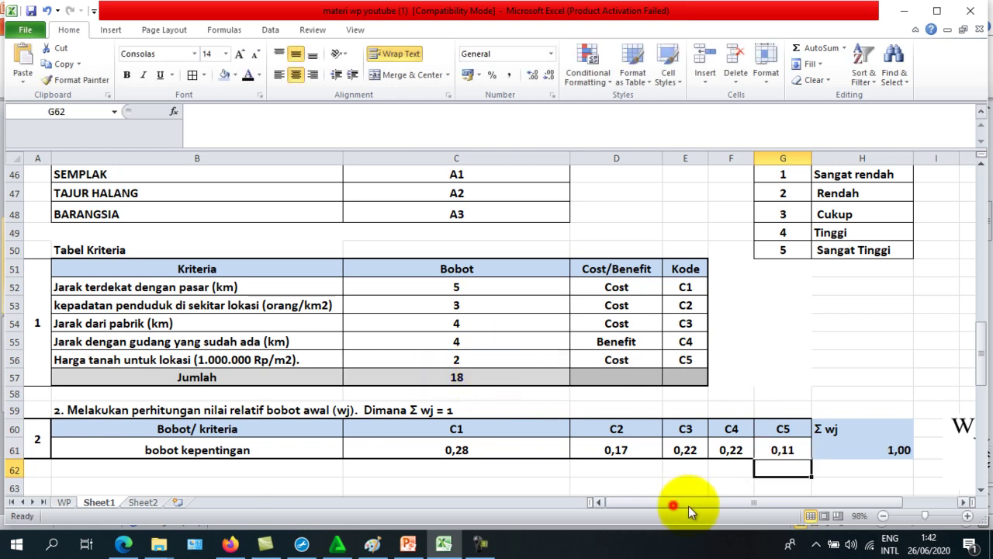
{"action": "left_click_drag", "start_coordinate": [688, 505], "coordinate": [713, 508]}
{"action": "left_click", "coordinate": [560, 450]}
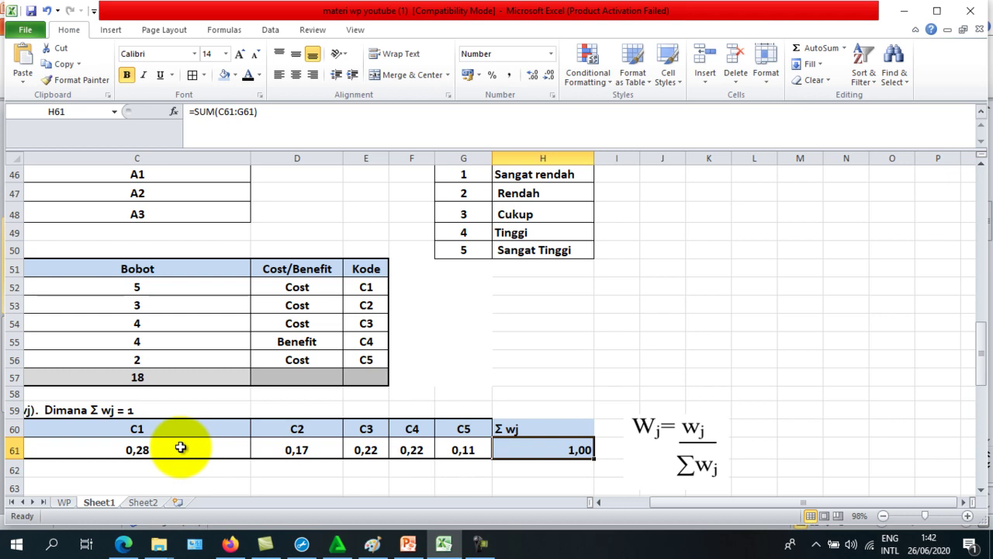
Enter =SUM(C61:G61) in H61 so Σ wj totals 1,00
{"action": "type", "text": "="}
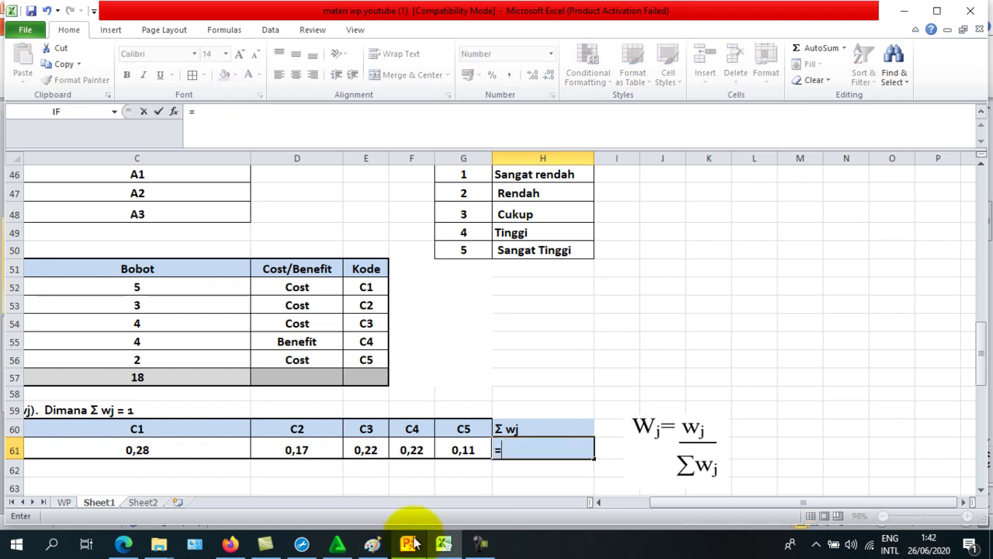
{"action": "type", "text": "SUM"}
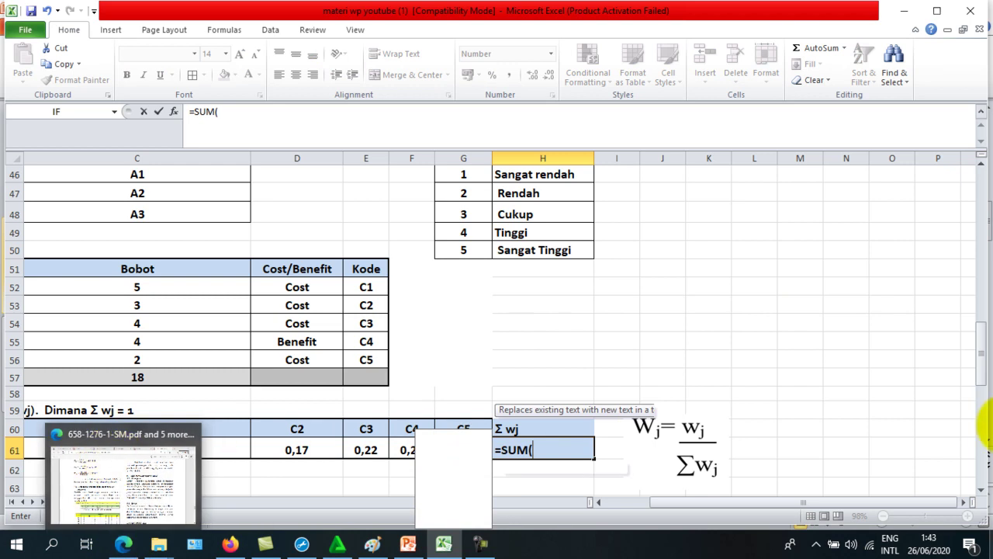
{"action": "type", "text": "("}
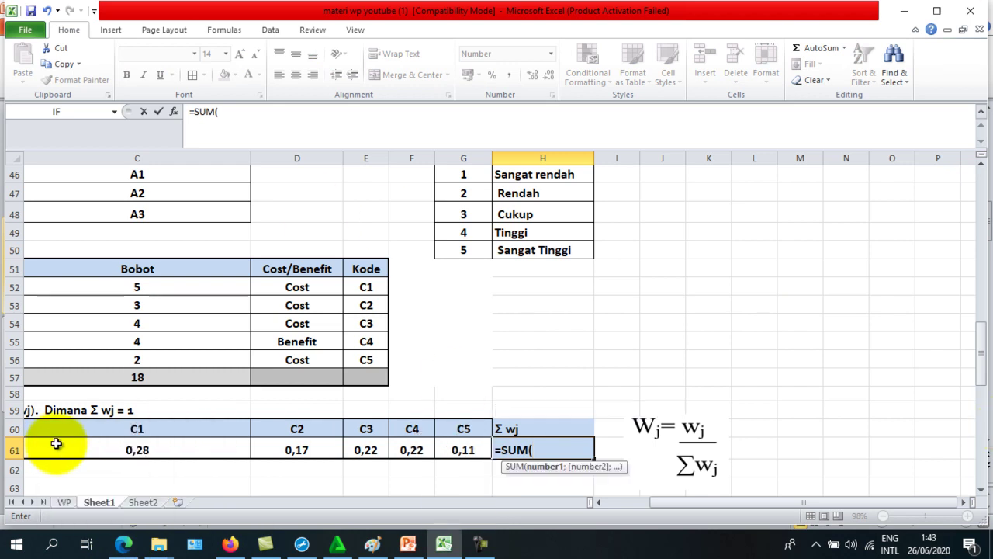
{"action": "left_click_drag", "start_coordinate": [56, 444], "coordinate": [463, 452]}
{"action": "type", "text": ")"}
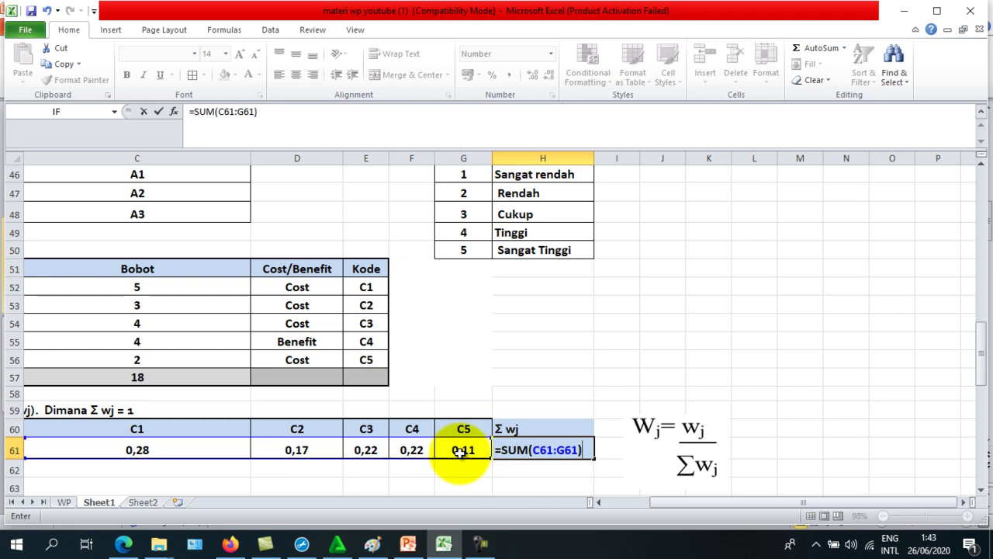
{"action": "key", "text": "Return"}
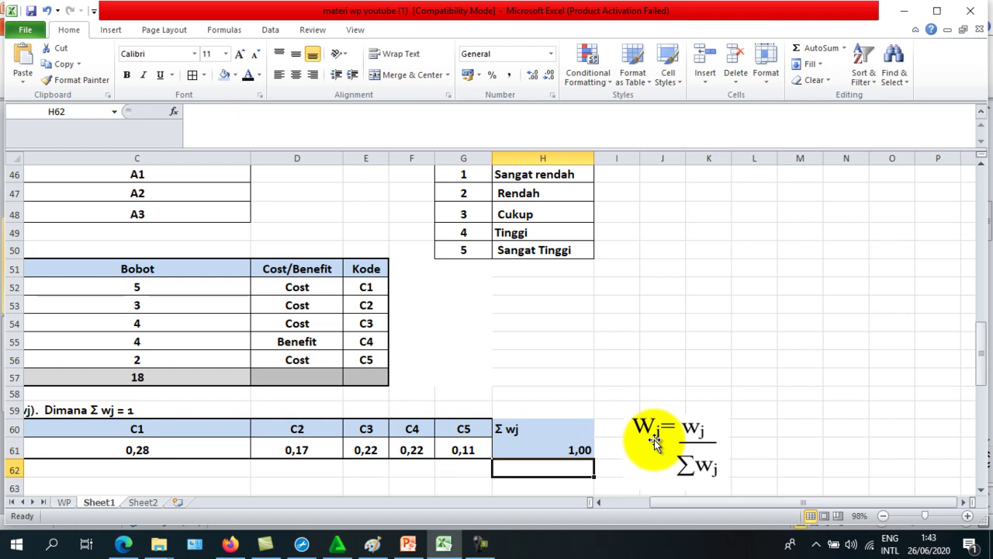
{"action": "left_click", "coordinate": [636, 461]}
Reread slide 3's step on normalising weights to Σ wj = 1, then return to Excel
{"action": "left_click", "coordinate": [408, 543]}
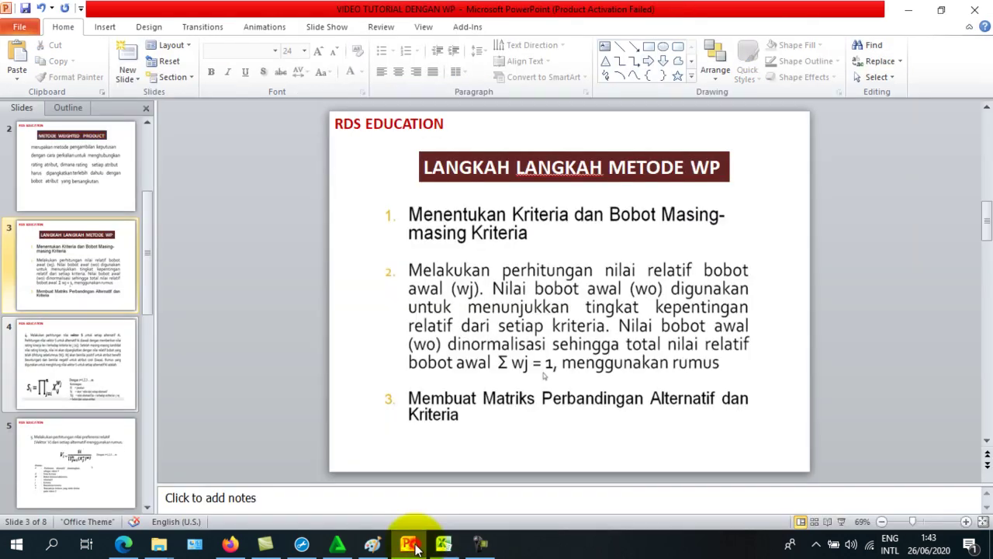
{"action": "left_click", "coordinate": [481, 327]}
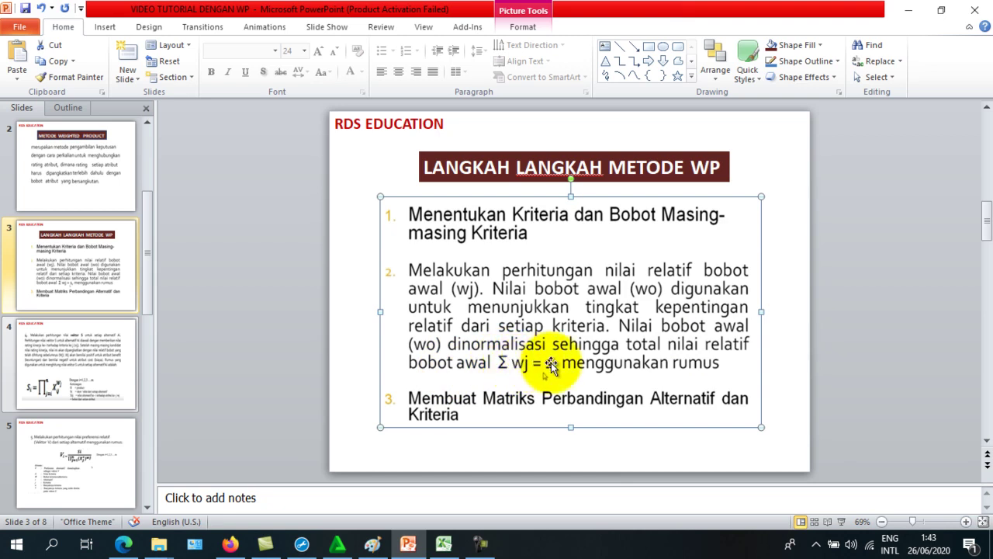
{"action": "left_click", "coordinate": [443, 545]}
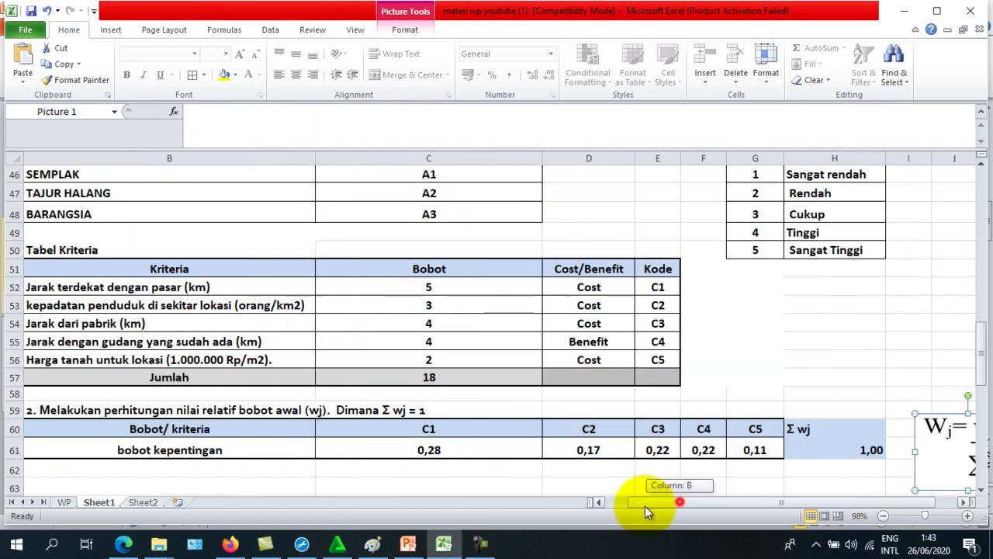
Deselect the Wj formula picture and scroll to column B and the A1–A3 by C1–C5 matrix
{"action": "left_click_drag", "start_coordinate": [679, 503], "coordinate": [628, 505]}
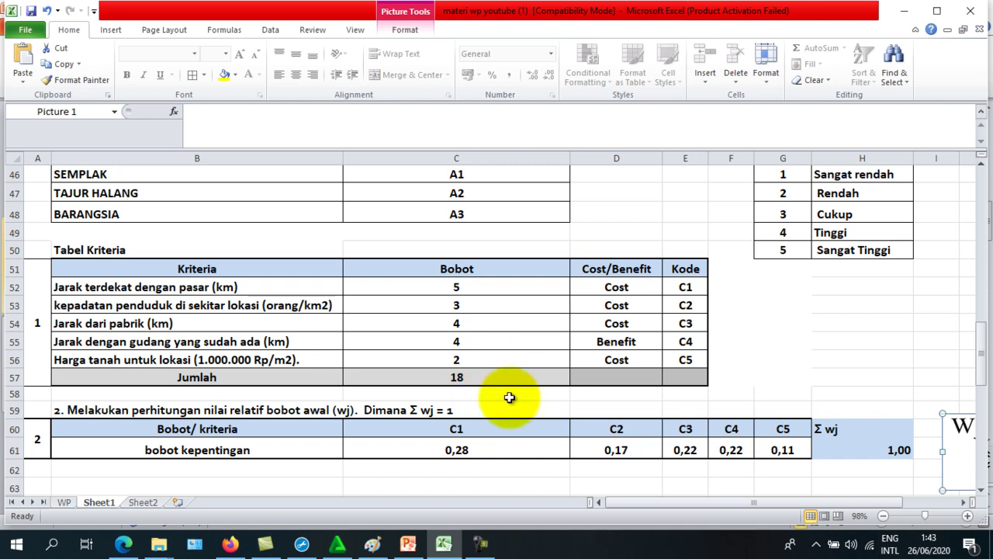
{"action": "left_click", "coordinate": [508, 397]}
{"action": "left_click", "coordinate": [812, 396]}
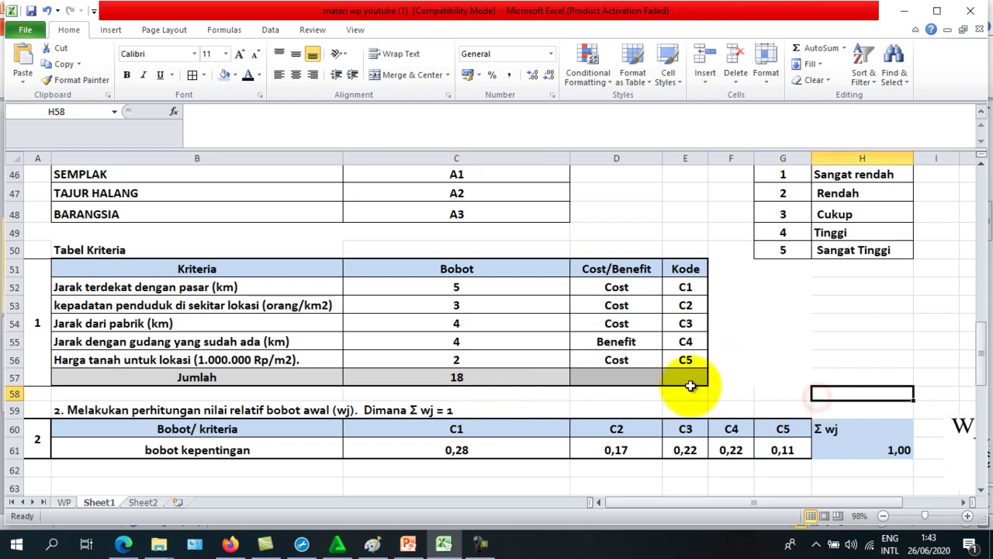
{"action": "scroll", "coordinate": [683, 385], "scroll_direction": "down", "scroll_amount": 1}
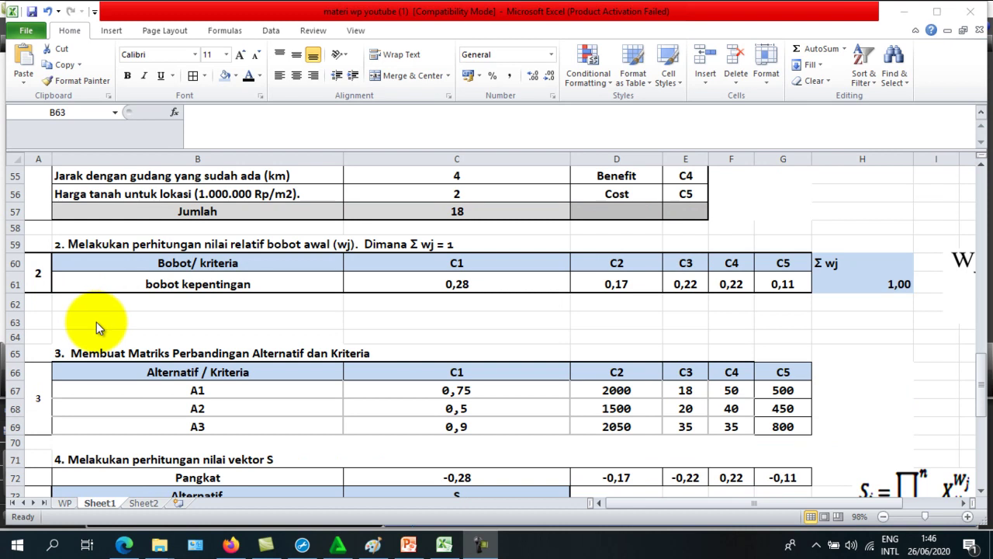
{"action": "left_click", "coordinate": [91, 318]}
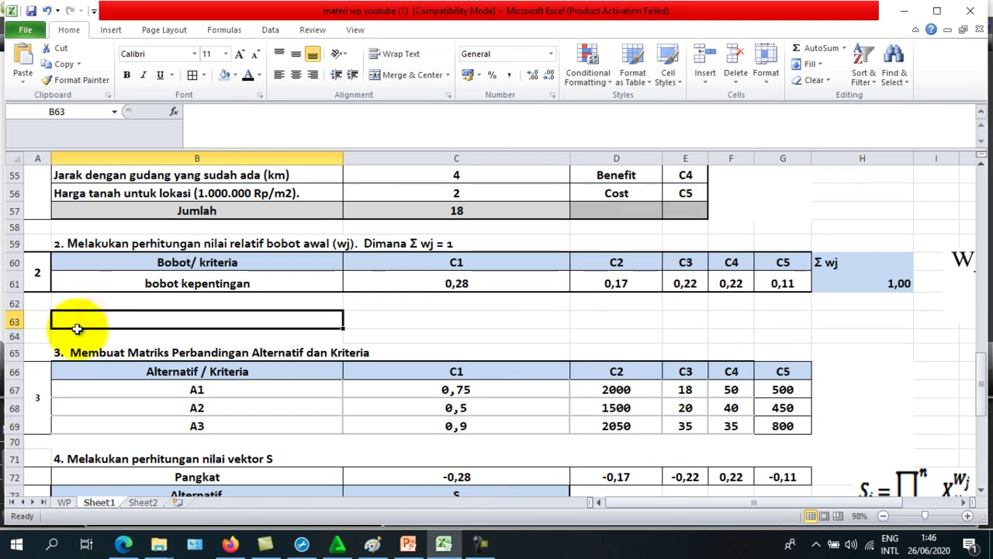
{"action": "scroll", "coordinate": [77, 328], "scroll_direction": "down", "scroll_amount": 2}
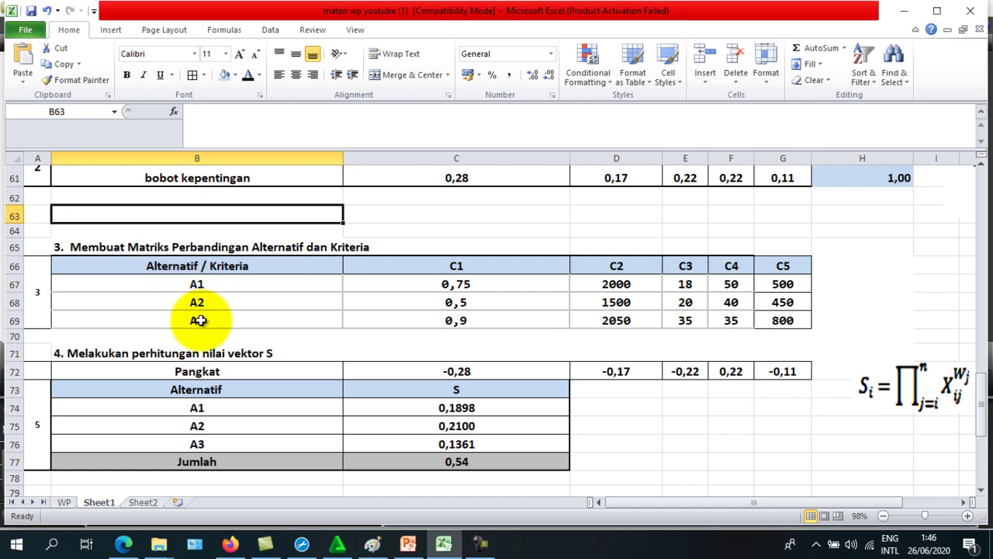
{"action": "scroll", "coordinate": [189, 301], "scroll_direction": "up", "scroll_amount": 1}
{"action": "scroll", "coordinate": [187, 303], "scroll_direction": "down", "scroll_amount": 1}
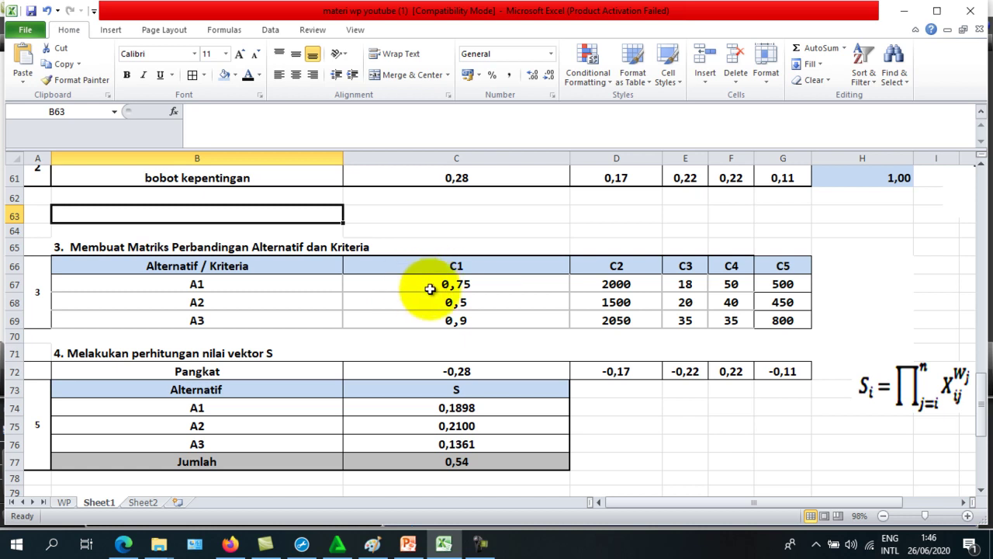
{"action": "scroll", "coordinate": [430, 289], "scroll_direction": "up", "scroll_amount": 2}
{"action": "scroll", "coordinate": [430, 289], "scroll_direction": "up", "scroll_amount": 2}
{"action": "scroll", "coordinate": [430, 288], "scroll_direction": "up", "scroll_amount": 2}
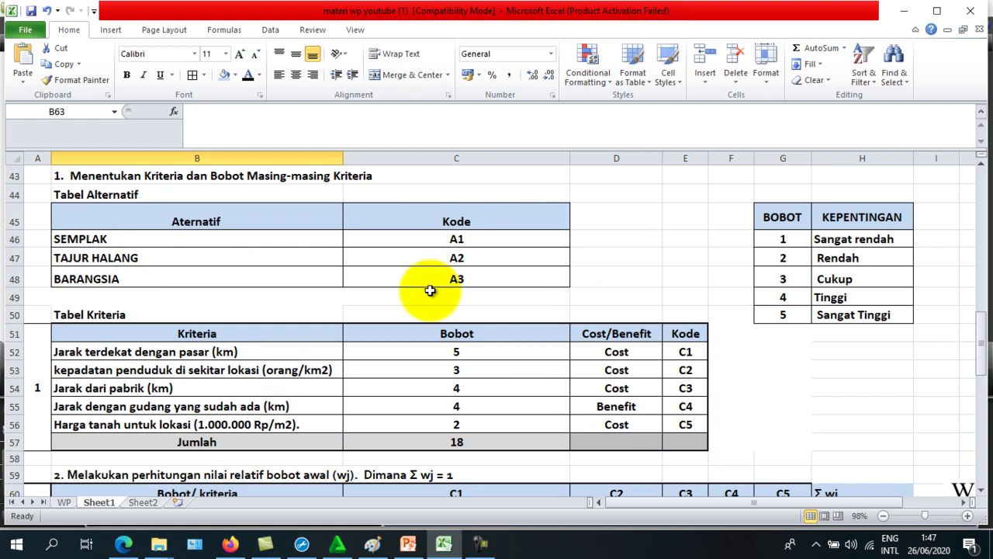
{"action": "scroll", "coordinate": [430, 289], "scroll_direction": "up", "scroll_amount": 3}
{"action": "scroll", "coordinate": [430, 290], "scroll_direction": "up", "scroll_amount": 4}
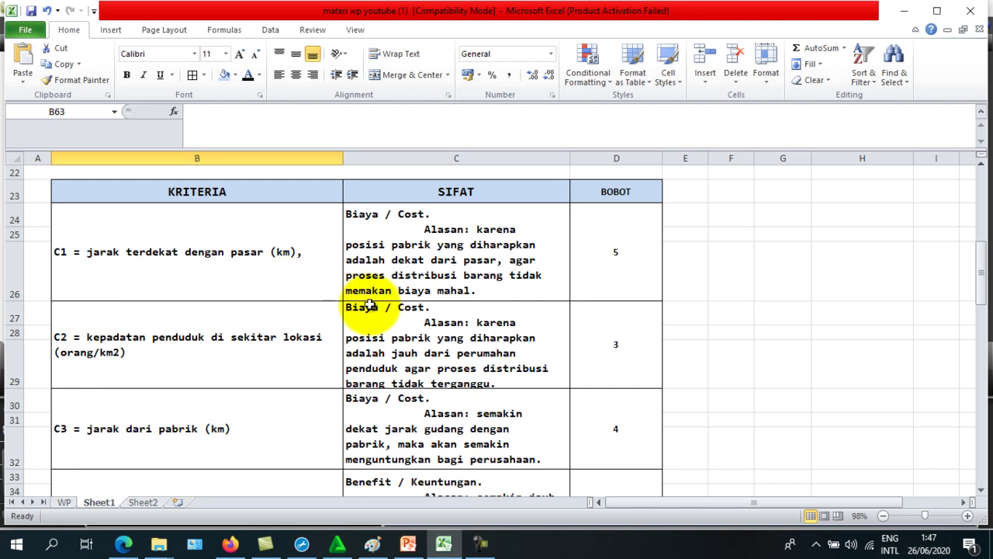
{"action": "scroll", "coordinate": [370, 306], "scroll_direction": "down", "scroll_amount": 6}
{"action": "scroll", "coordinate": [377, 306], "scroll_direction": "down", "scroll_amount": 2}
{"action": "scroll", "coordinate": [377, 310], "scroll_direction": "down", "scroll_amount": 3}
{"action": "scroll", "coordinate": [381, 316], "scroll_direction": "down", "scroll_amount": 1}
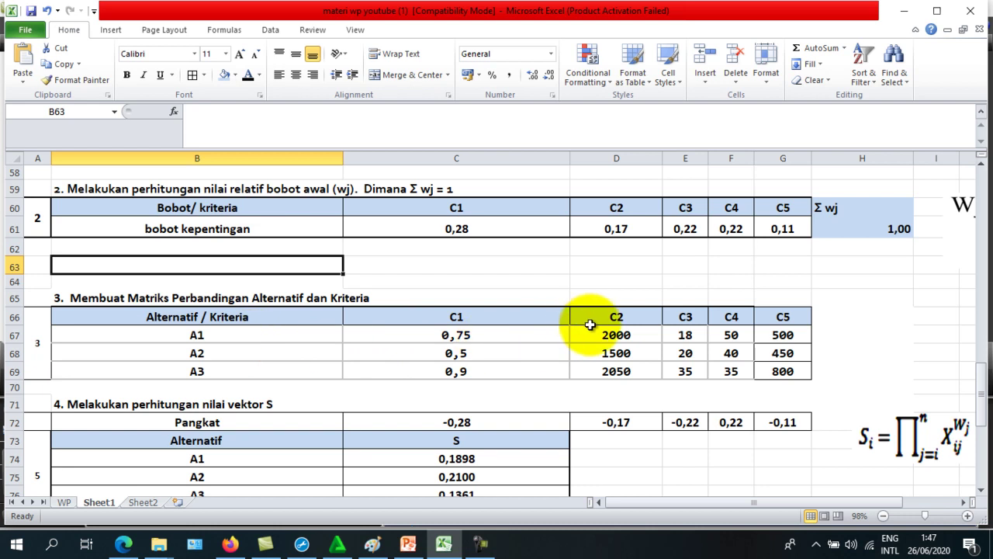
{"action": "scroll", "coordinate": [594, 330], "scroll_direction": "up", "scroll_amount": 1}
{"action": "scroll", "coordinate": [601, 340], "scroll_direction": "down", "scroll_amount": 1}
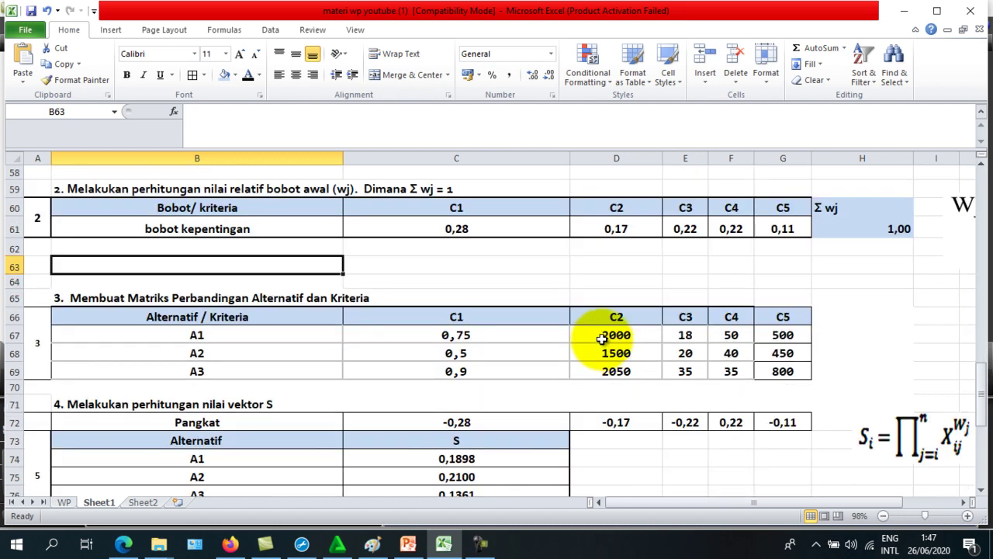
{"action": "scroll", "coordinate": [443, 300], "scroll_direction": "up", "scroll_amount": 5}
{"action": "scroll", "coordinate": [443, 300], "scroll_direction": "up", "scroll_amount": 3}
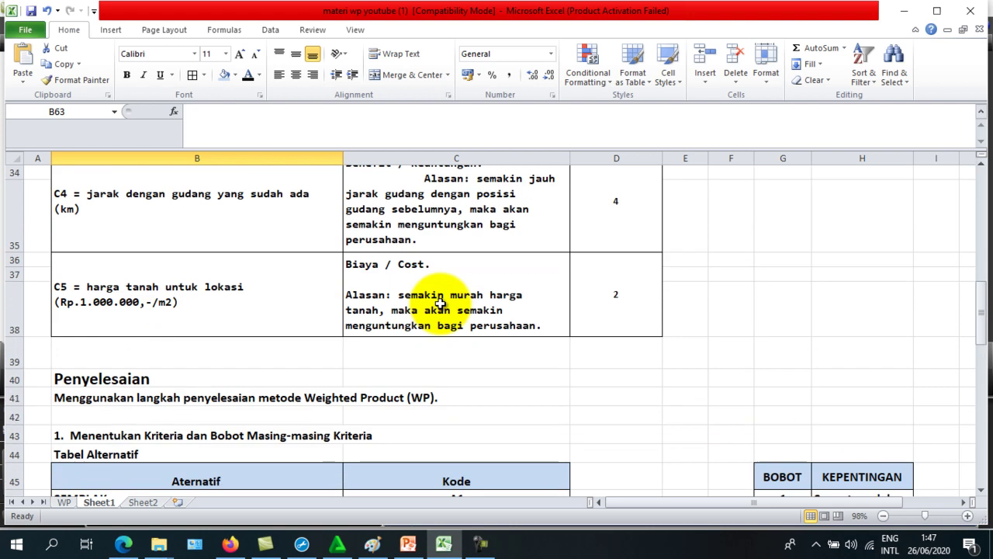
{"action": "scroll", "coordinate": [440, 305], "scroll_direction": "up", "scroll_amount": 3}
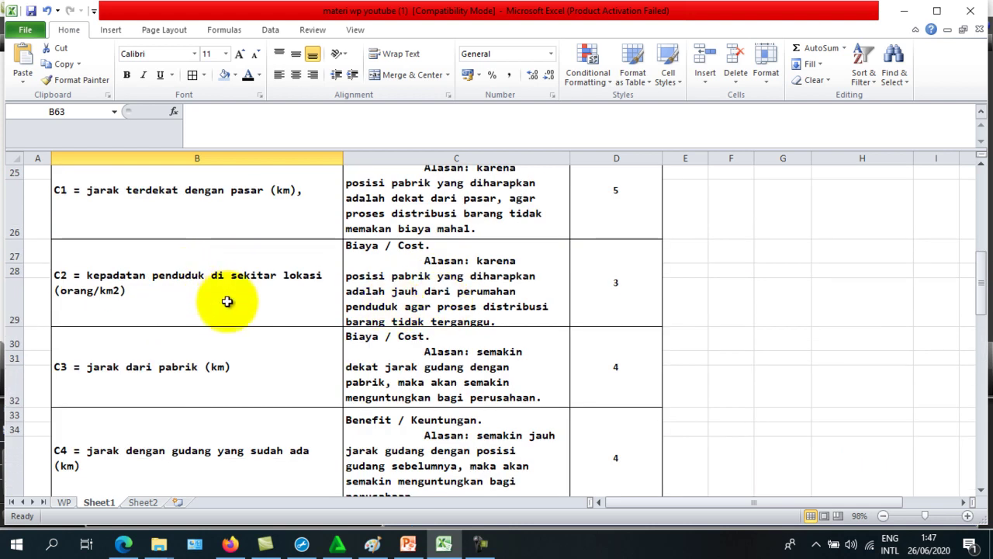
{"action": "scroll", "coordinate": [291, 305], "scroll_direction": "down", "scroll_amount": 1}
{"action": "scroll", "coordinate": [310, 312], "scroll_direction": "down", "scroll_amount": 5}
{"action": "scroll", "coordinate": [326, 322], "scroll_direction": "down", "scroll_amount": 2}
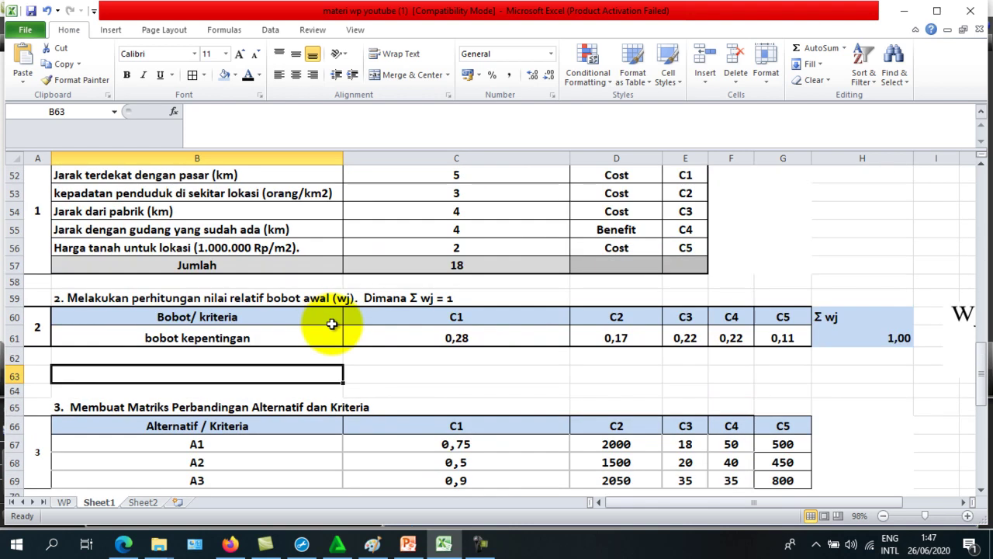
{"action": "scroll", "coordinate": [334, 326], "scroll_direction": "down", "scroll_amount": 2}
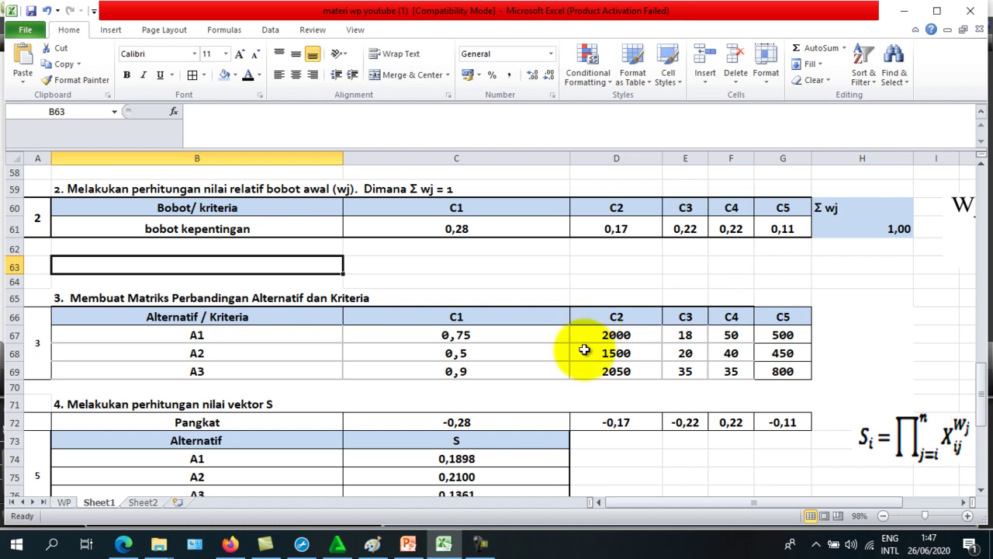
{"action": "scroll", "coordinate": [475, 320], "scroll_direction": "up", "scroll_amount": 4}
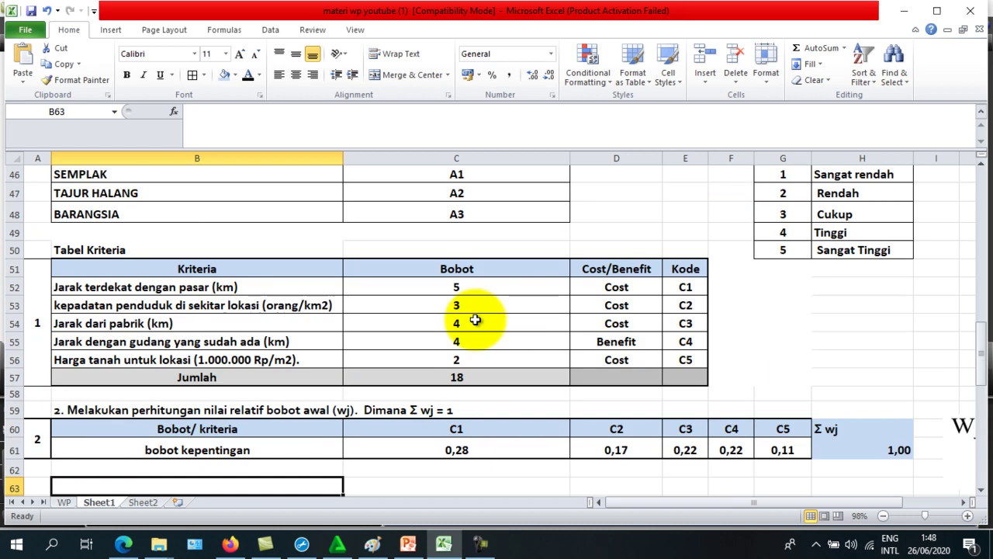
{"action": "scroll", "coordinate": [475, 320], "scroll_direction": "up", "scroll_amount": 1}
{"action": "scroll", "coordinate": [475, 320], "scroll_direction": "up", "scroll_amount": 2}
{"action": "scroll", "coordinate": [475, 320], "scroll_direction": "up", "scroll_amount": 1}
{"action": "scroll", "coordinate": [475, 319], "scroll_direction": "up", "scroll_amount": 2}
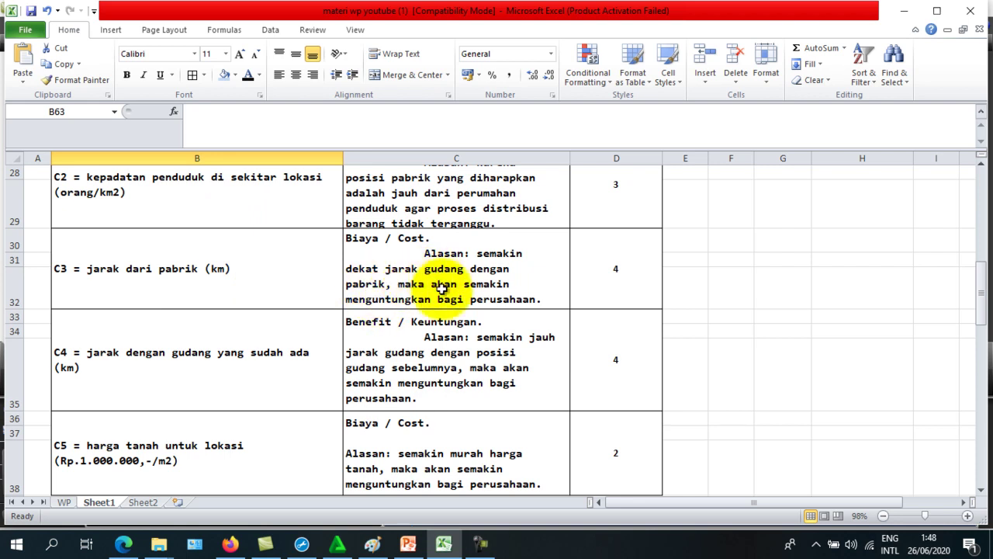
{"action": "scroll", "coordinate": [357, 309], "scroll_direction": "down", "scroll_amount": 6}
{"action": "scroll", "coordinate": [386, 316], "scroll_direction": "down", "scroll_amount": 1}
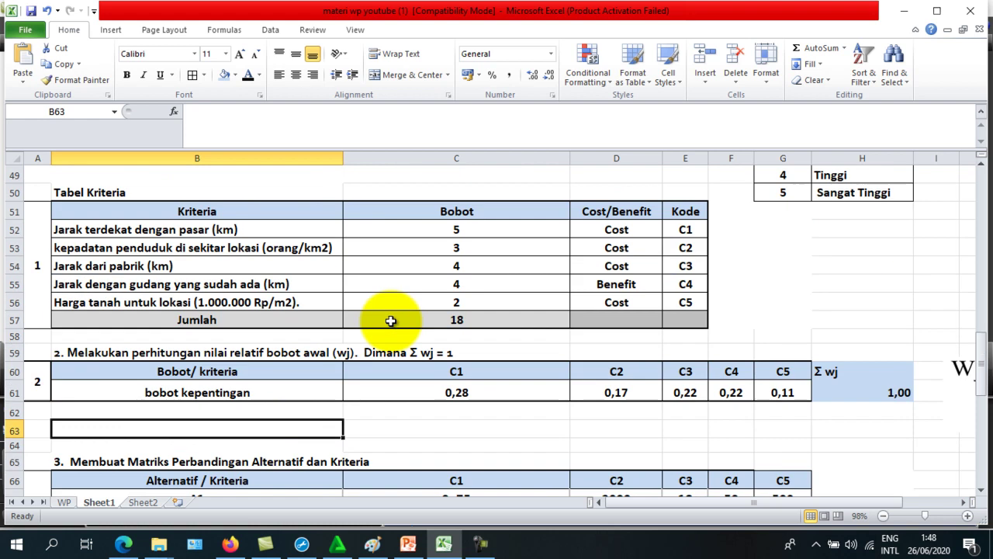
{"action": "scroll", "coordinate": [430, 326], "scroll_direction": "down", "scroll_amount": 2}
{"action": "scroll", "coordinate": [551, 341], "scroll_direction": "down", "scroll_amount": 1}
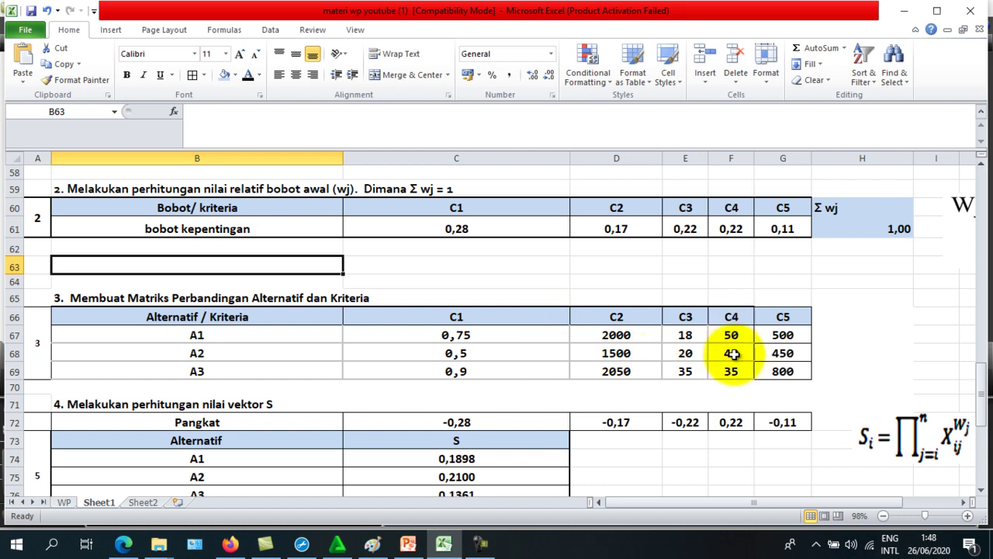
{"action": "scroll", "coordinate": [364, 328], "scroll_direction": "up", "scroll_amount": 3}
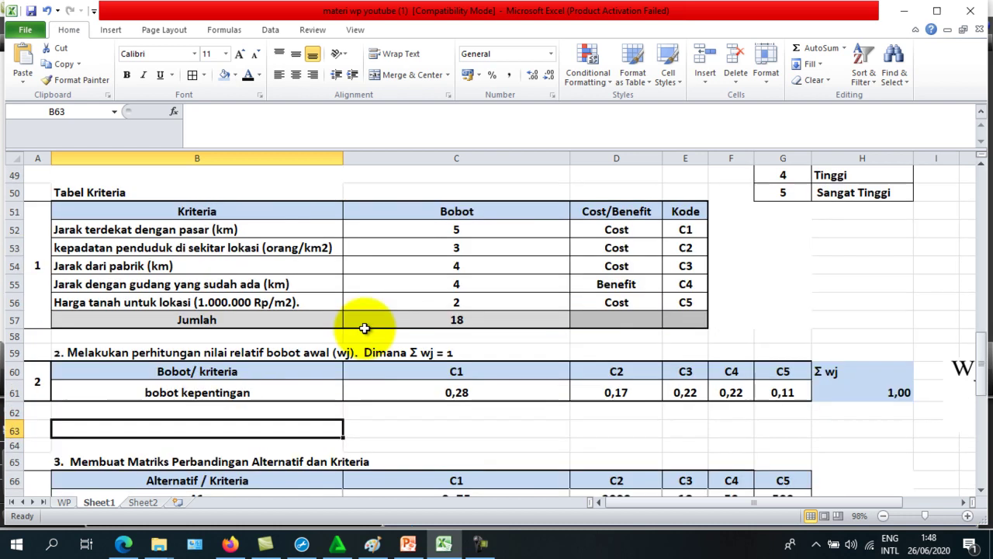
{"action": "scroll", "coordinate": [481, 361], "scroll_direction": "down", "scroll_amount": 3}
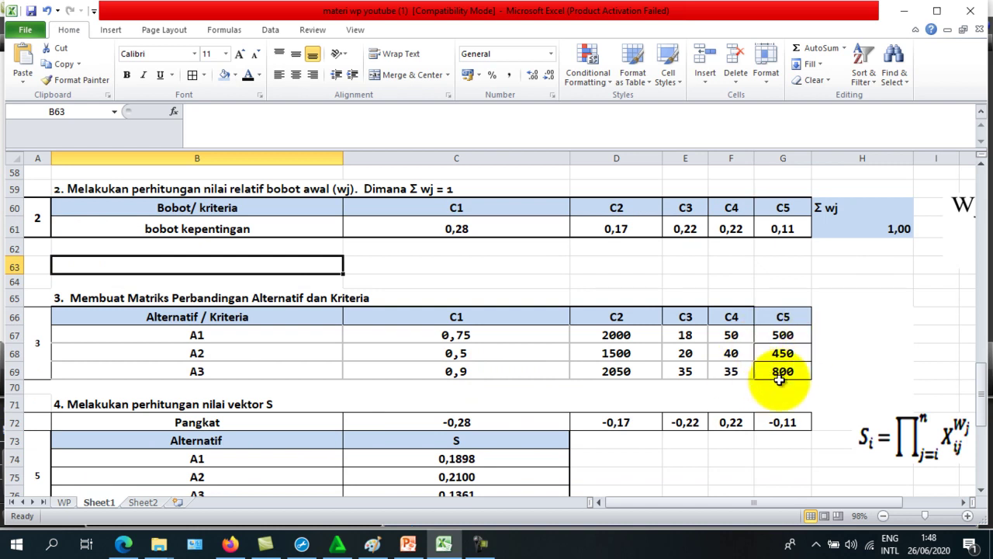
{"action": "scroll", "coordinate": [339, 353], "scroll_direction": "down", "scroll_amount": 1}
{"action": "scroll", "coordinate": [338, 353], "scroll_direction": "up", "scroll_amount": 1}
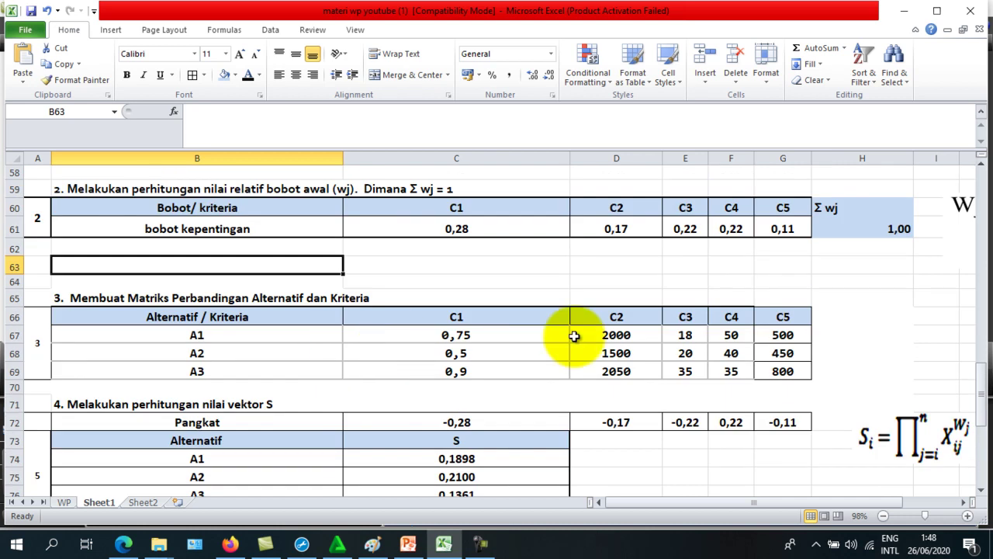
{"action": "left_click", "coordinate": [610, 334]}
{"action": "left_click", "coordinate": [481, 335]}
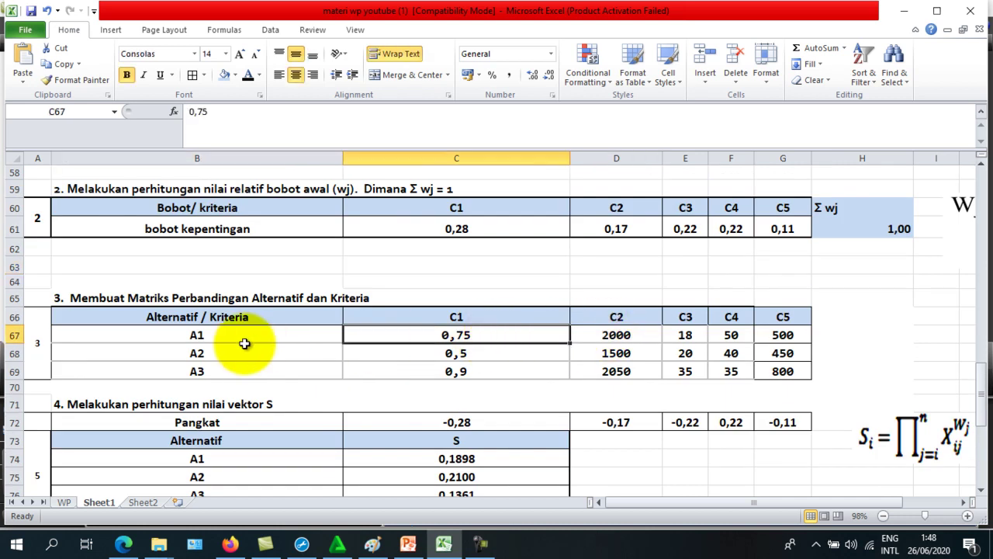
{"action": "scroll", "coordinate": [252, 343], "scroll_direction": "down", "scroll_amount": 1}
{"action": "scroll", "coordinate": [266, 342], "scroll_direction": "up", "scroll_amount": 1}
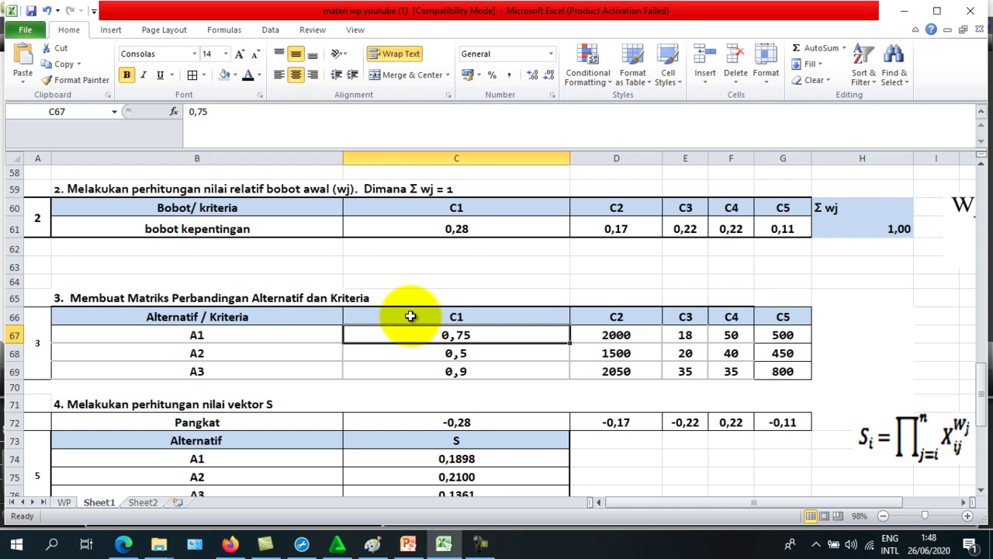
{"action": "left_click", "coordinate": [457, 353]}
{"action": "left_click", "coordinate": [455, 368]}
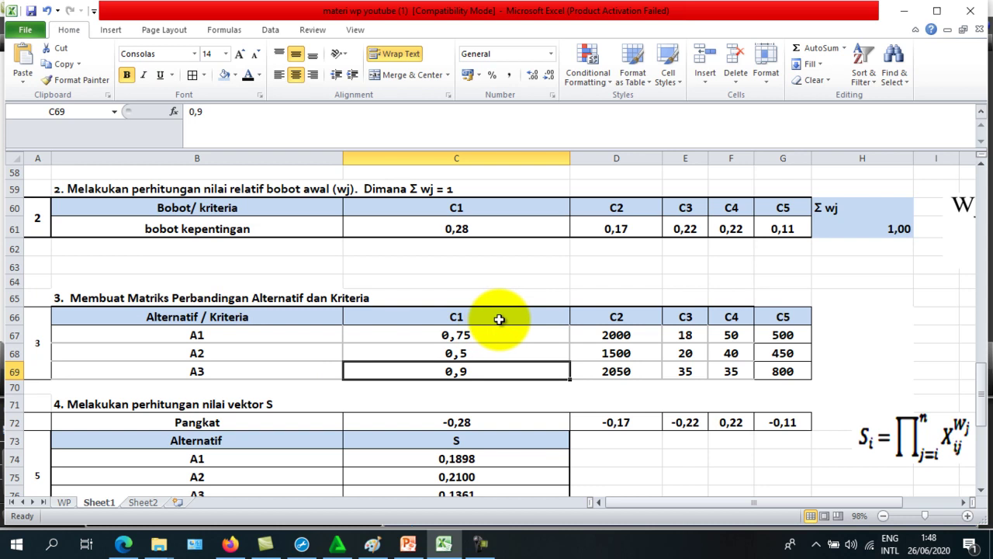
{"action": "left_click", "coordinate": [499, 319]}
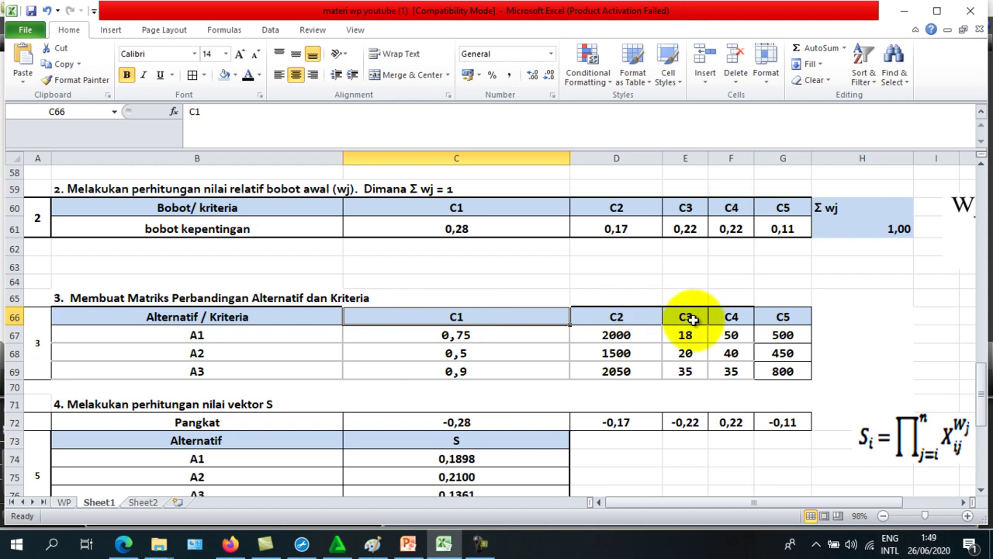
{"action": "left_click", "coordinate": [415, 351]}
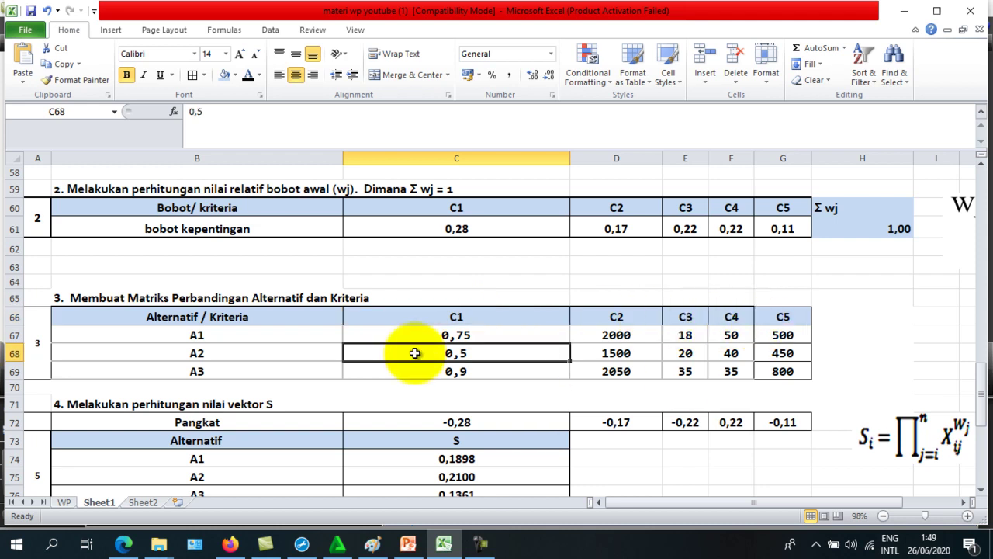
{"action": "left_click", "coordinate": [377, 335]}
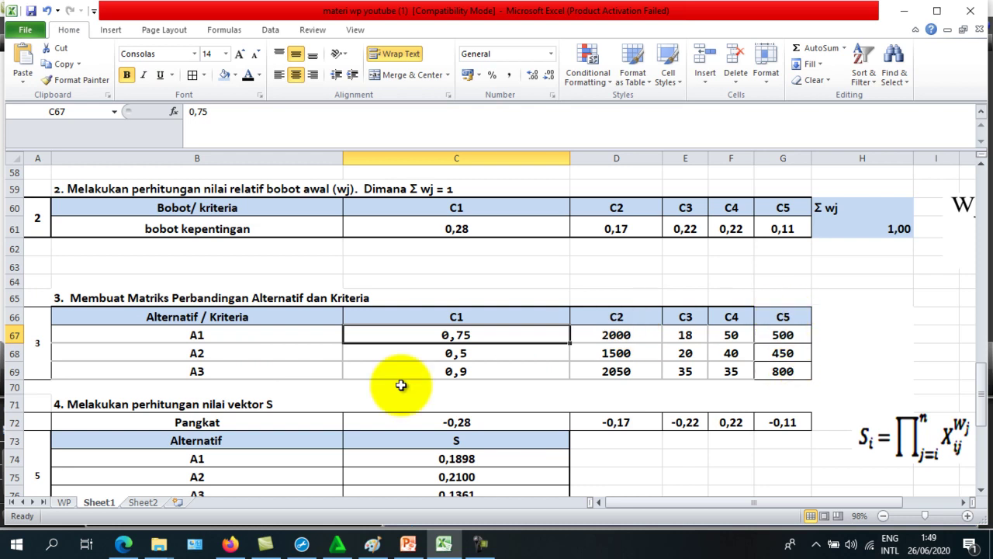
{"action": "left_click", "coordinate": [279, 334]}
{"action": "scroll", "coordinate": [280, 335], "scroll_direction": "down", "scroll_amount": 2}
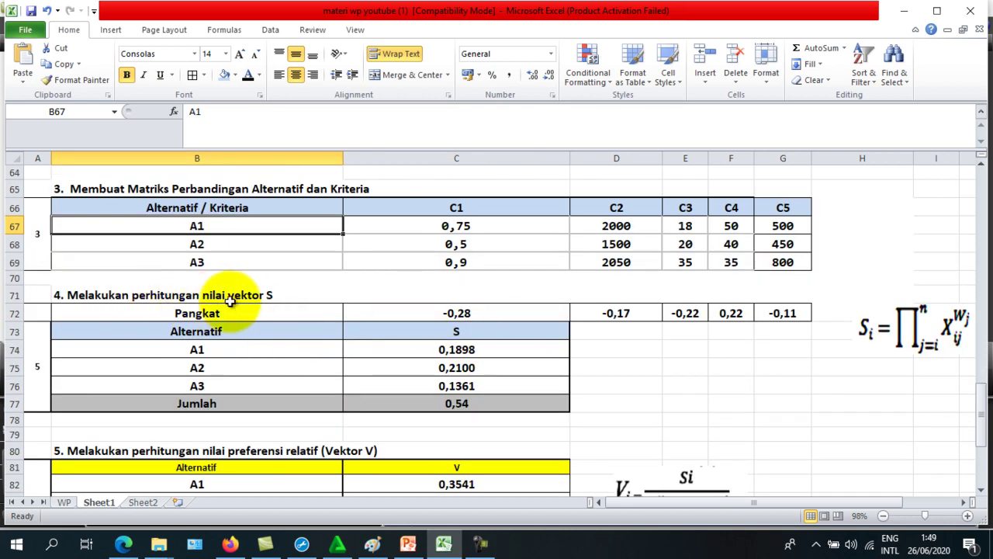
{"action": "scroll", "coordinate": [417, 310], "scroll_direction": "up", "scroll_amount": 1}
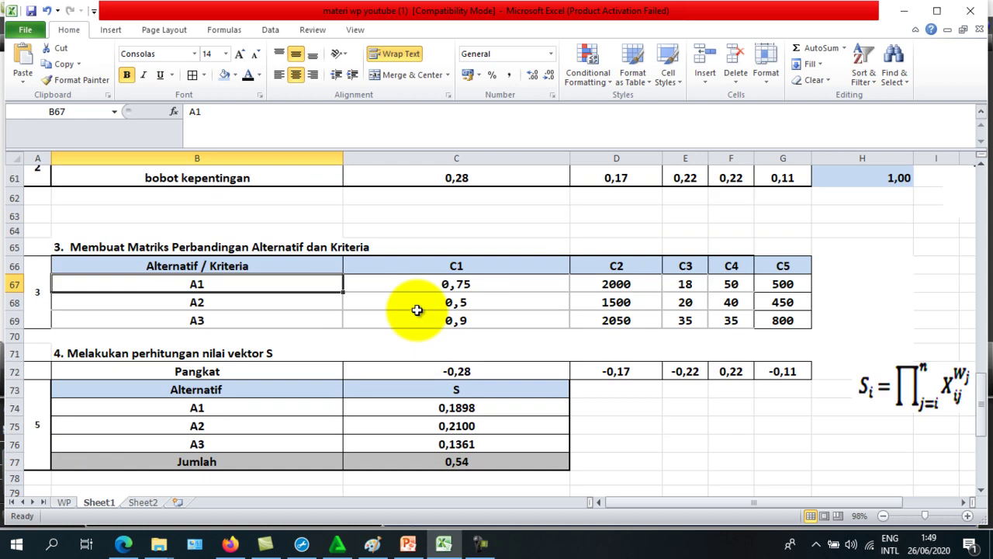
{"action": "scroll", "coordinate": [417, 309], "scroll_direction": "up", "scroll_amount": 1}
{"action": "scroll", "coordinate": [417, 310], "scroll_direction": "up", "scroll_amount": 2}
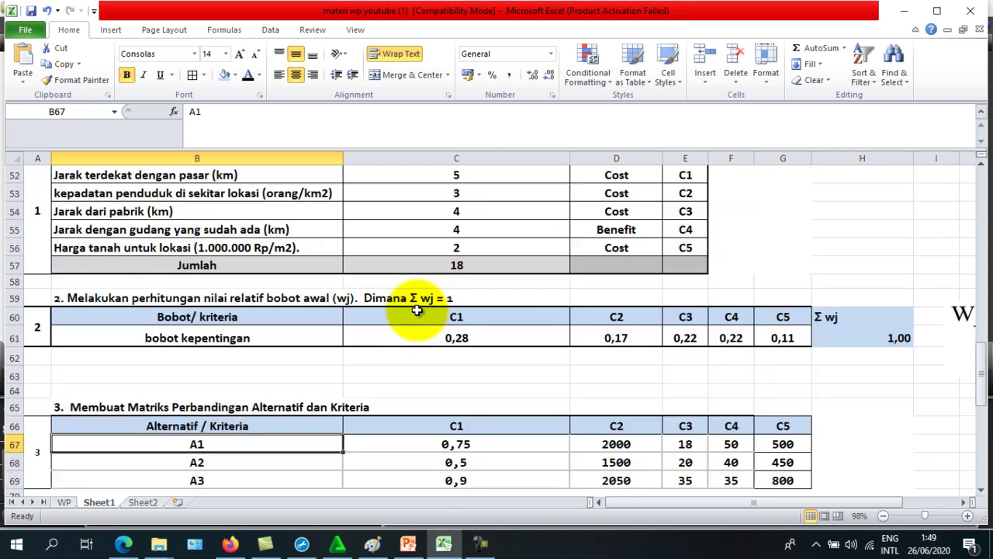
{"action": "scroll", "coordinate": [417, 311], "scroll_direction": "up", "scroll_amount": 1}
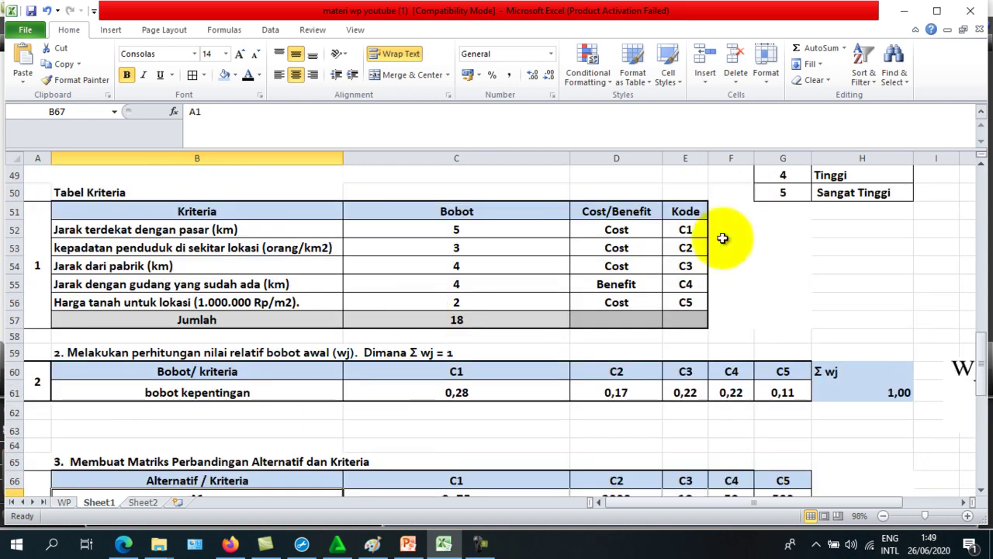
{"action": "scroll", "coordinate": [583, 248], "scroll_direction": "down", "scroll_amount": 1}
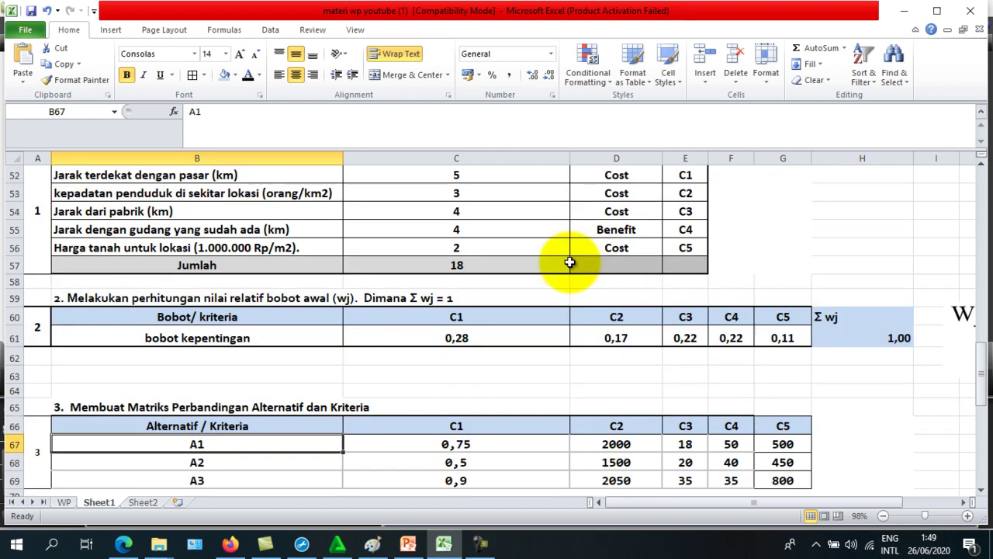
{"action": "scroll", "coordinate": [572, 264], "scroll_direction": "down", "scroll_amount": 5}
{"action": "left_click", "coordinate": [439, 262]}
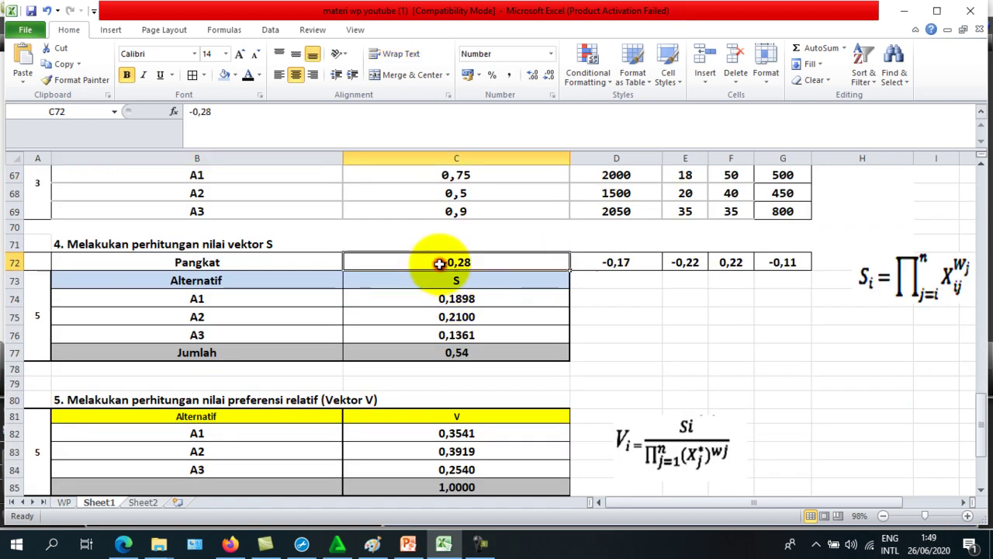
{"action": "scroll", "coordinate": [578, 286], "scroll_direction": "up", "scroll_amount": 4}
{"action": "scroll", "coordinate": [578, 287], "scroll_direction": "down", "scroll_amount": 2}
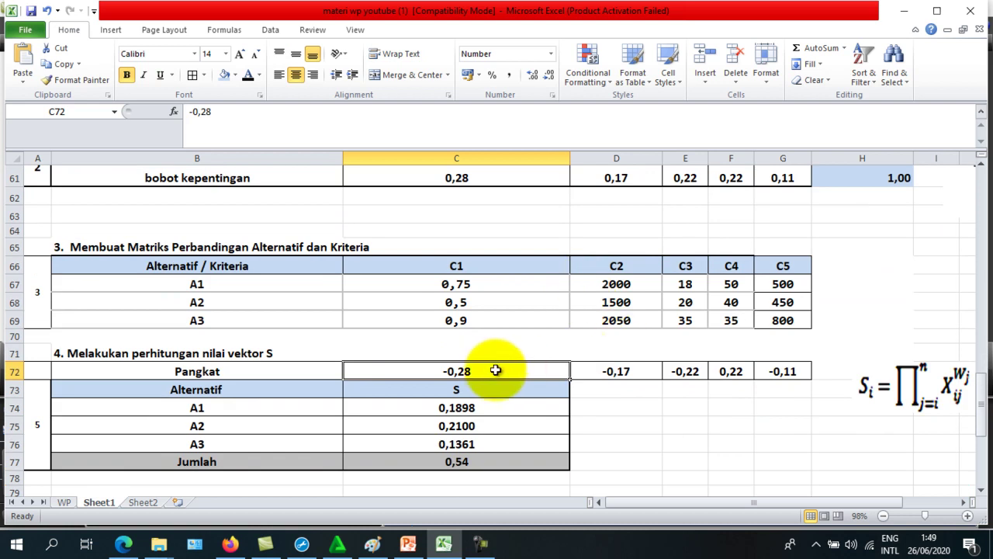
{"action": "scroll", "coordinate": [515, 303], "scroll_direction": "up", "scroll_amount": 2}
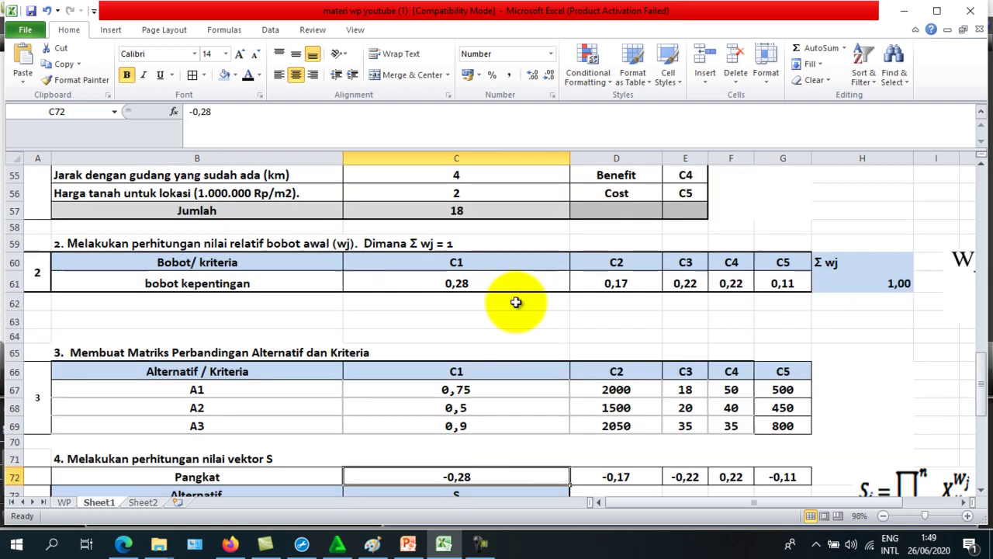
{"action": "scroll", "coordinate": [483, 303], "scroll_direction": "down", "scroll_amount": 3}
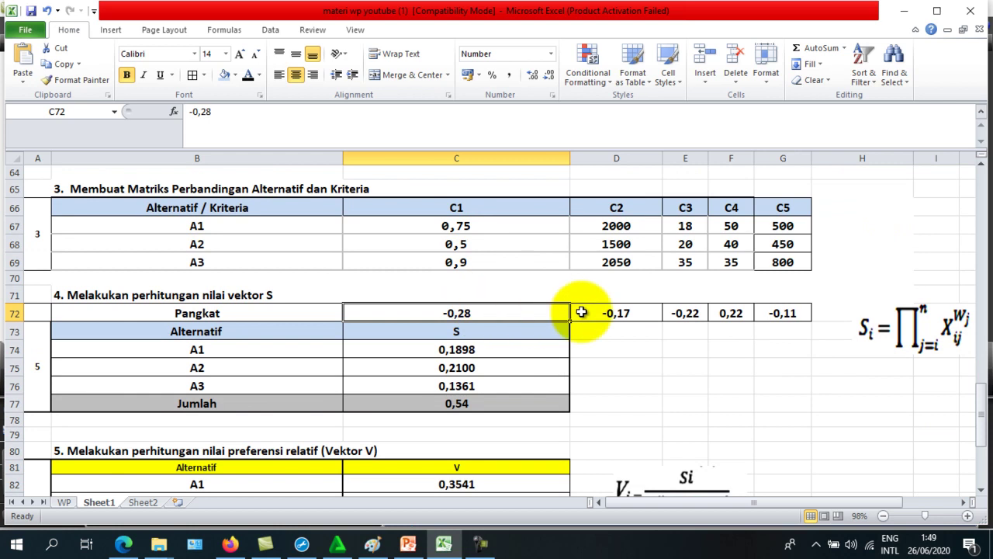
{"action": "scroll", "coordinate": [594, 312], "scroll_direction": "up", "scroll_amount": 2}
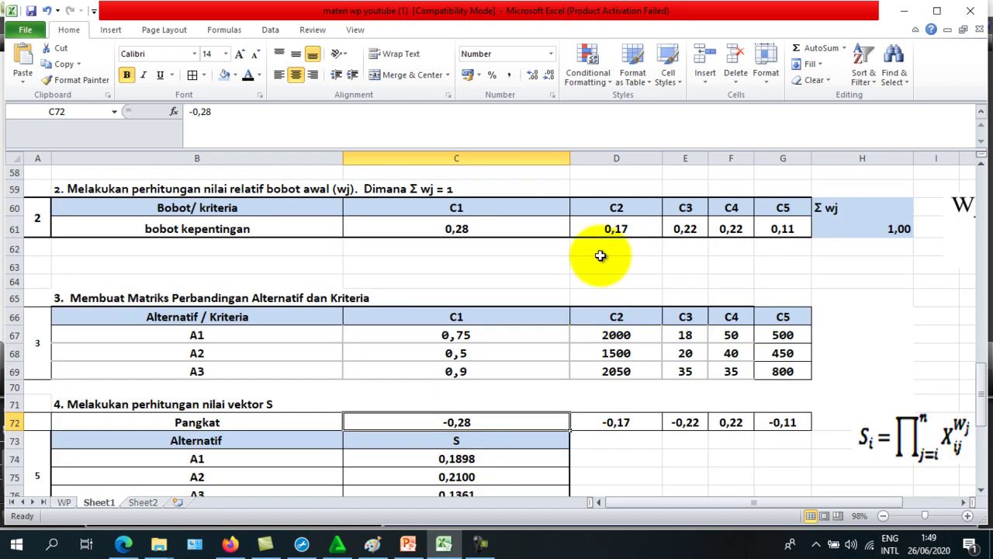
{"action": "scroll", "coordinate": [594, 249], "scroll_direction": "down", "scroll_amount": 1}
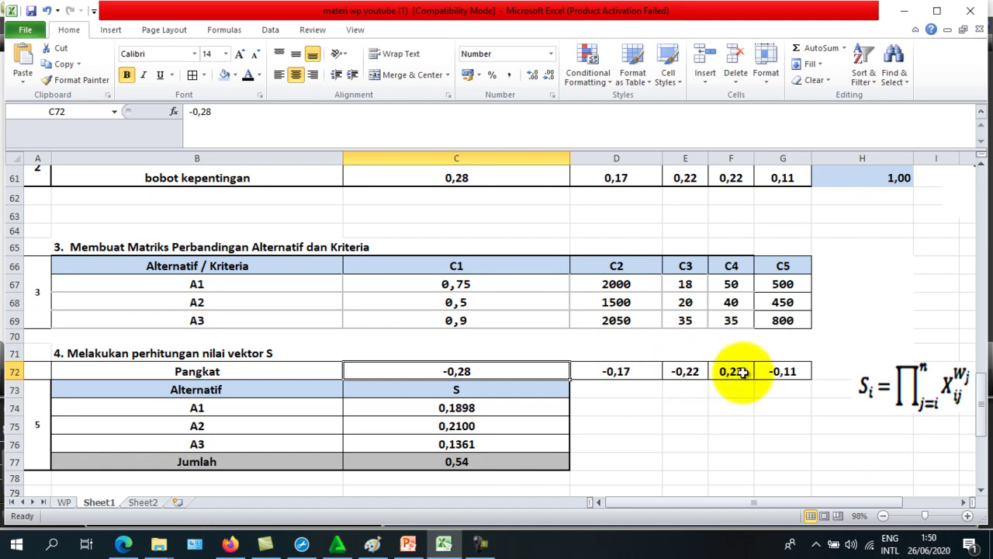
{"action": "scroll", "coordinate": [744, 372], "scroll_direction": "up", "scroll_amount": 2}
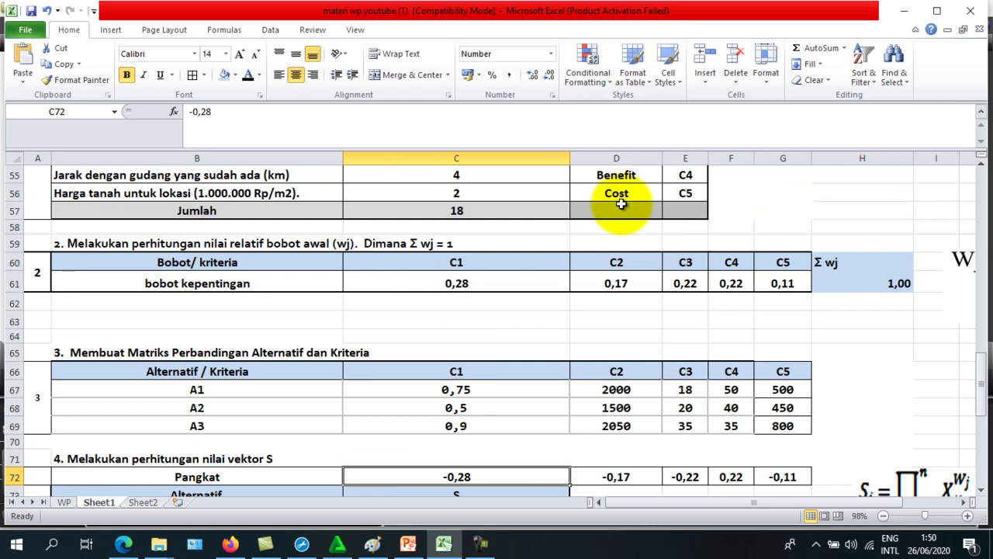
{"action": "scroll", "coordinate": [733, 345], "scroll_direction": "down", "scroll_amount": 2}
{"action": "left_click", "coordinate": [732, 368]}
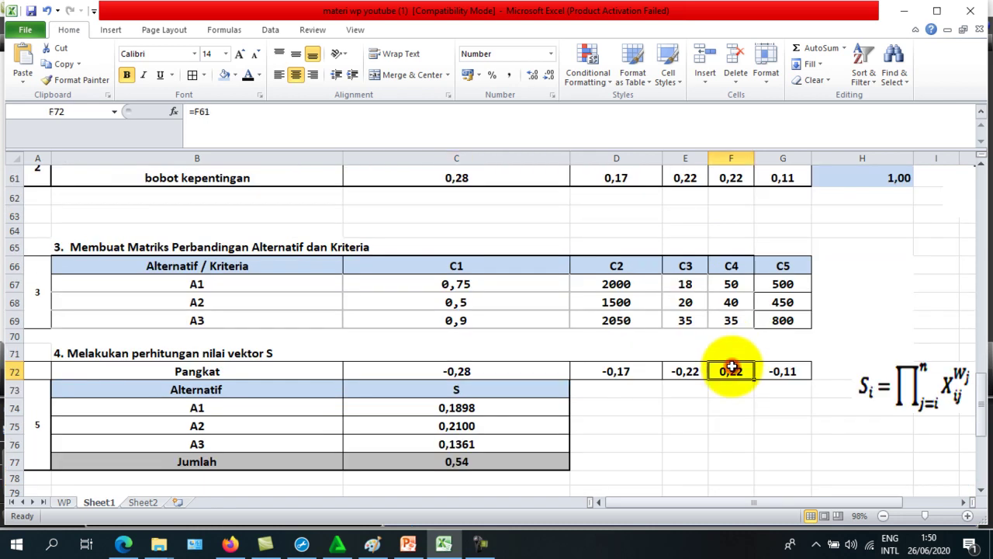
{"action": "left_click", "coordinate": [780, 371]}
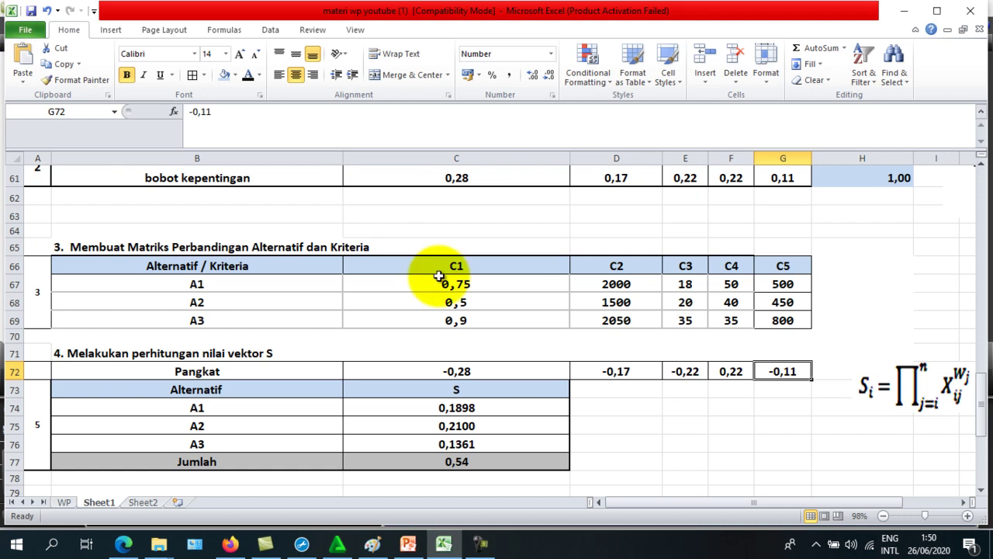
{"action": "scroll", "coordinate": [331, 264], "scroll_direction": "up", "scroll_amount": 2}
{"action": "scroll", "coordinate": [331, 265], "scroll_direction": "up", "scroll_amount": 2}
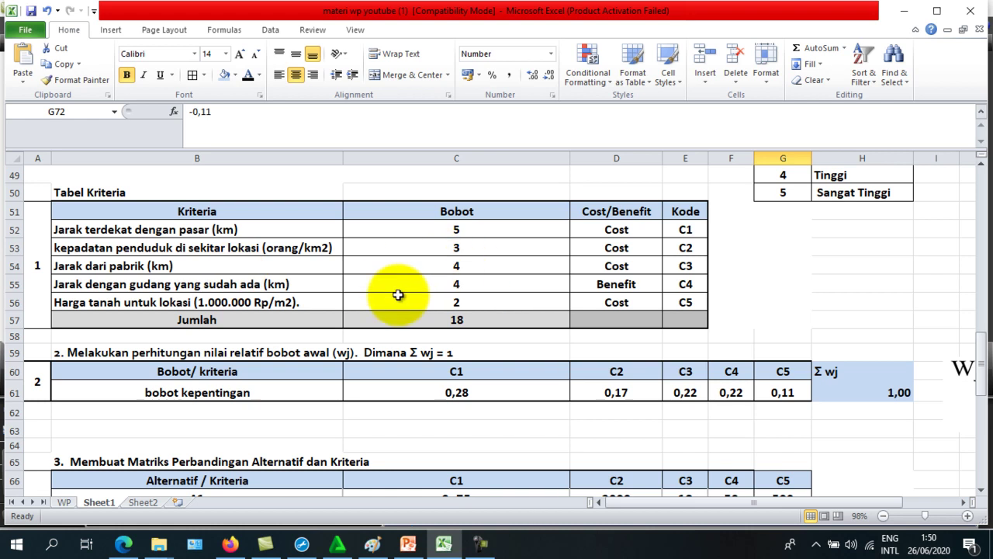
{"action": "scroll", "coordinate": [401, 296], "scroll_direction": "down", "scroll_amount": 4}
{"action": "scroll", "coordinate": [406, 304], "scroll_direction": "down", "scroll_amount": 1}
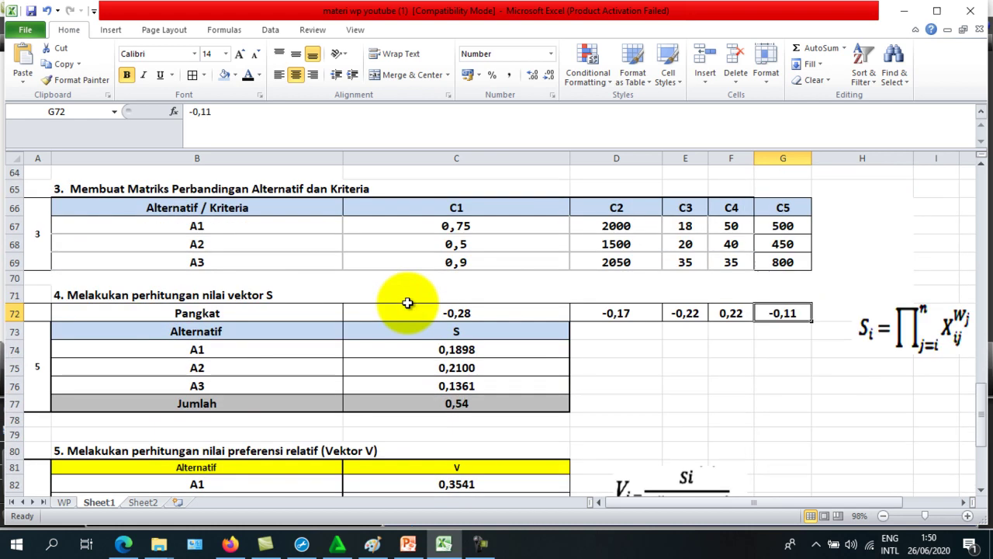
{"action": "scroll", "coordinate": [406, 304], "scroll_direction": "down", "scroll_amount": 2}
{"action": "scroll", "coordinate": [472, 319], "scroll_direction": "up", "scroll_amount": 2}
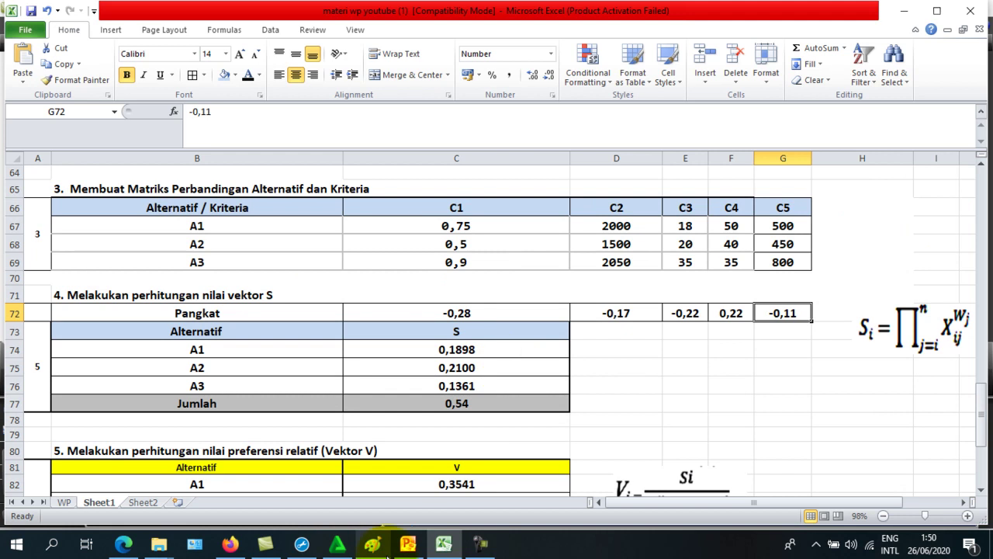
{"action": "left_click", "coordinate": [407, 543]}
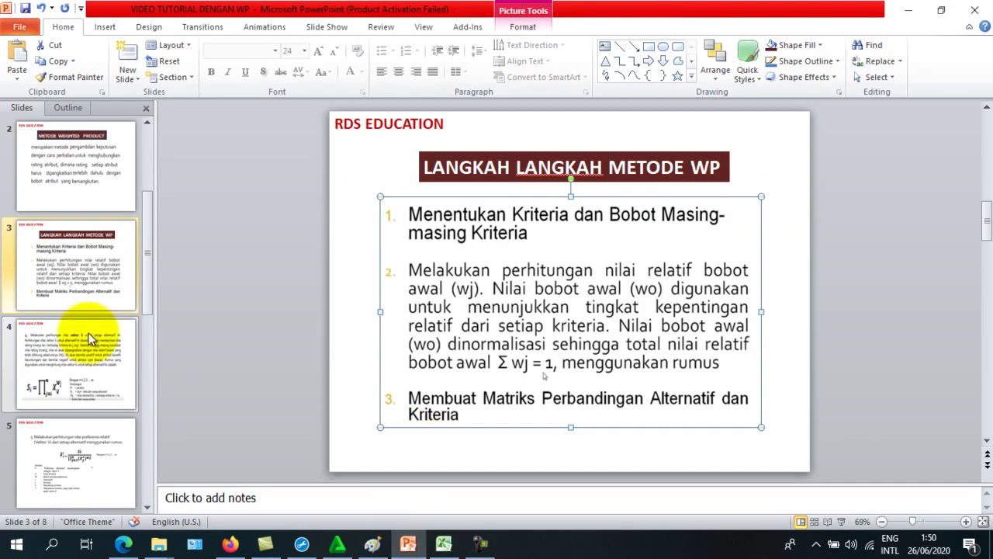
Review PowerPoint slide 4 on vector S, then return to Excel below the Pangkat exponents
{"action": "left_click", "coordinate": [70, 351]}
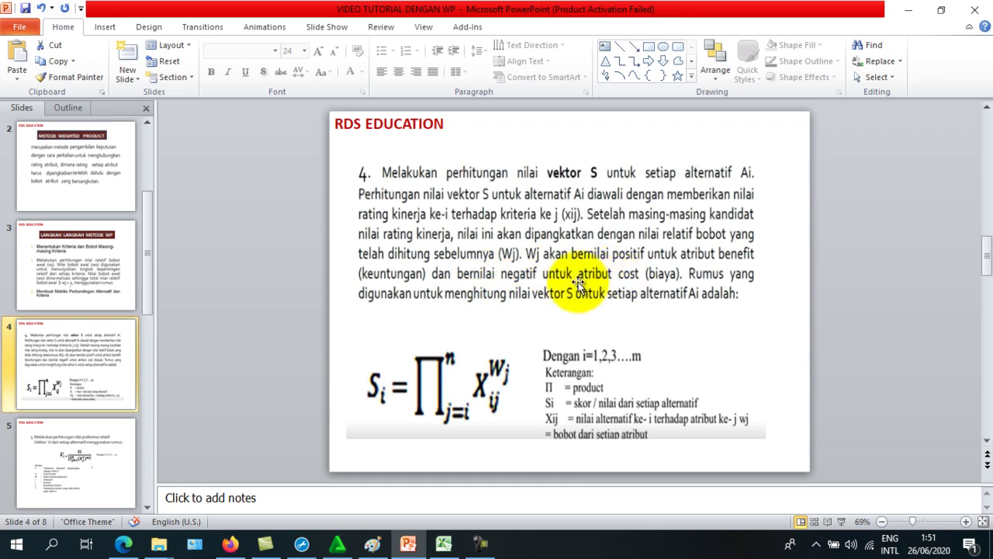
{"action": "left_click", "coordinate": [442, 546]}
{"action": "left_click", "coordinate": [603, 349]}
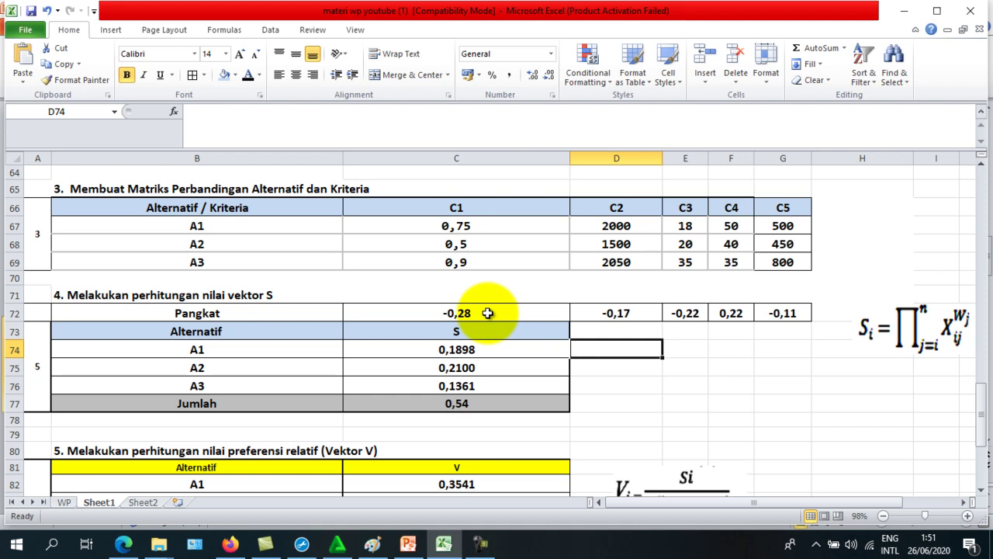
{"action": "scroll", "coordinate": [478, 308], "scroll_direction": "down", "scroll_amount": 1}
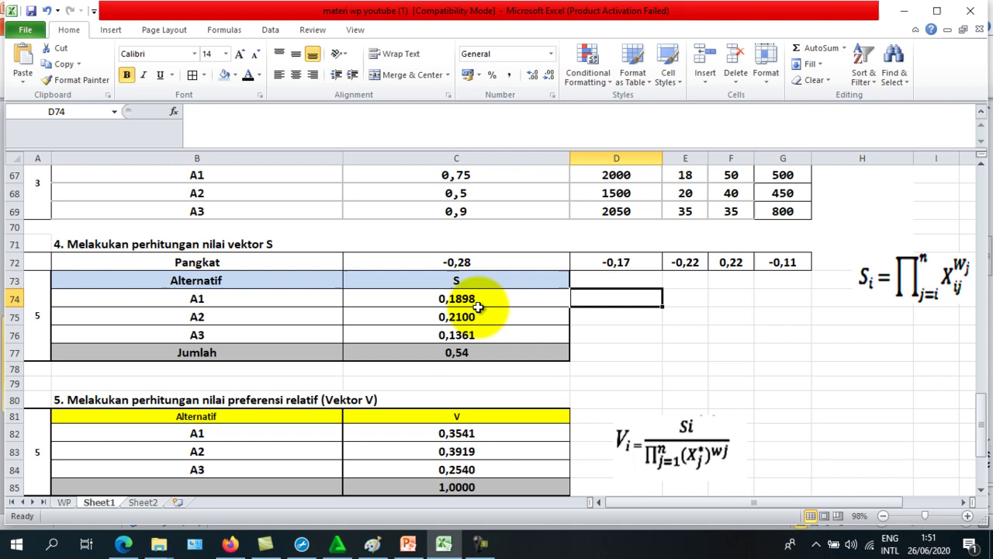
{"action": "left_click", "coordinate": [643, 306]}
{"action": "left_click", "coordinate": [608, 276]}
{"action": "left_click", "coordinate": [504, 258]}
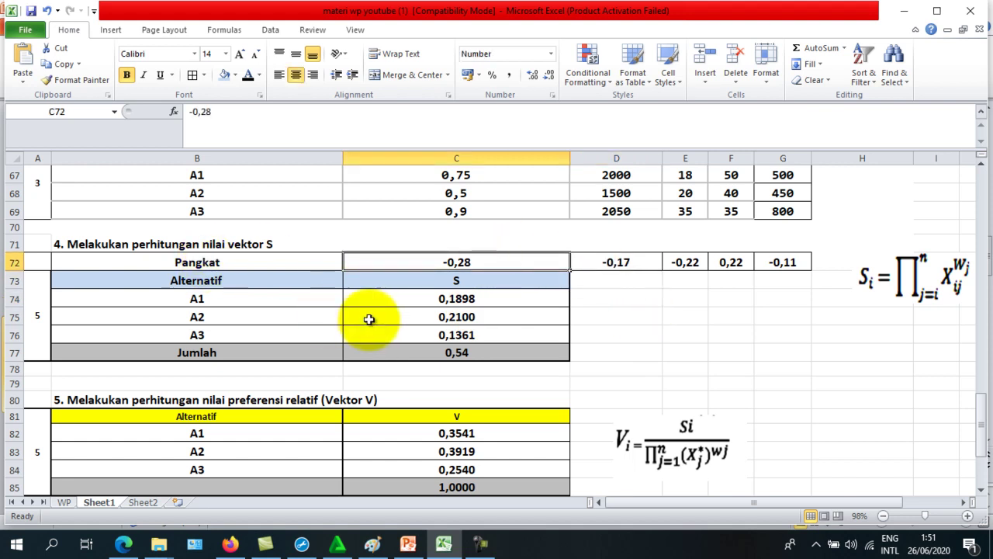
{"action": "scroll", "coordinate": [419, 326], "scroll_direction": "down", "scroll_amount": 1}
{"action": "scroll", "coordinate": [411, 324], "scroll_direction": "up", "scroll_amount": 1}
{"action": "scroll", "coordinate": [415, 324], "scroll_direction": "up", "scroll_amount": 1}
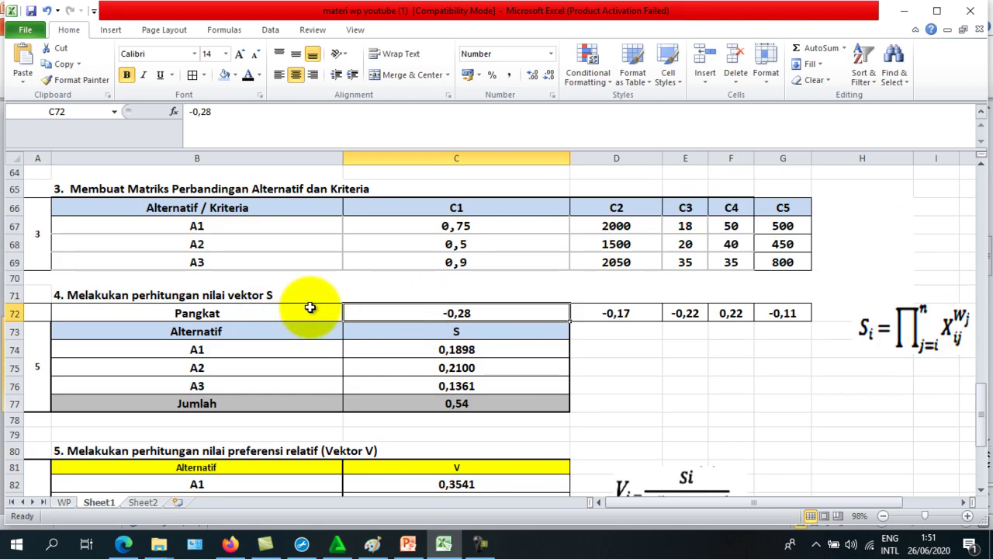
{"action": "left_click", "coordinate": [403, 347]}
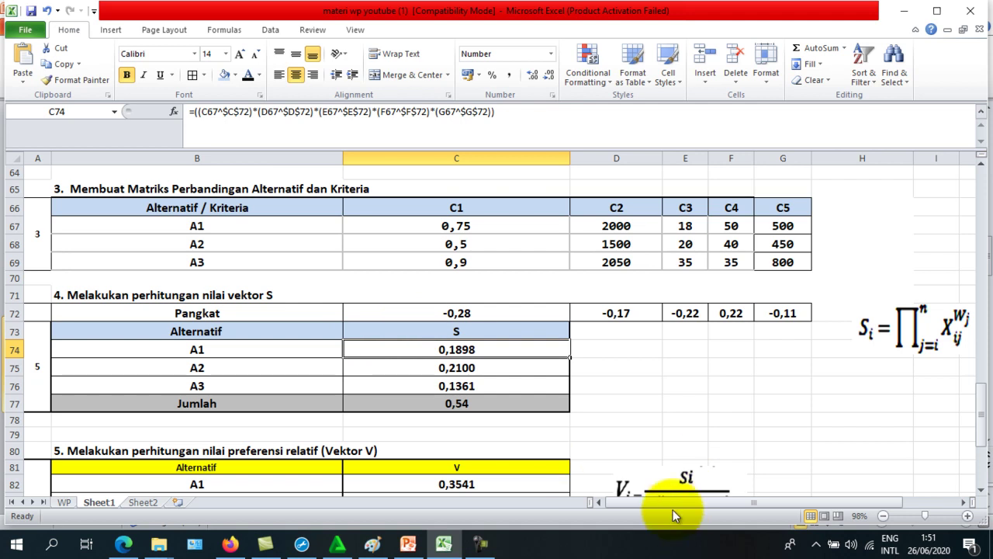
{"action": "left_click_drag", "start_coordinate": [673, 510], "coordinate": [683, 508]}
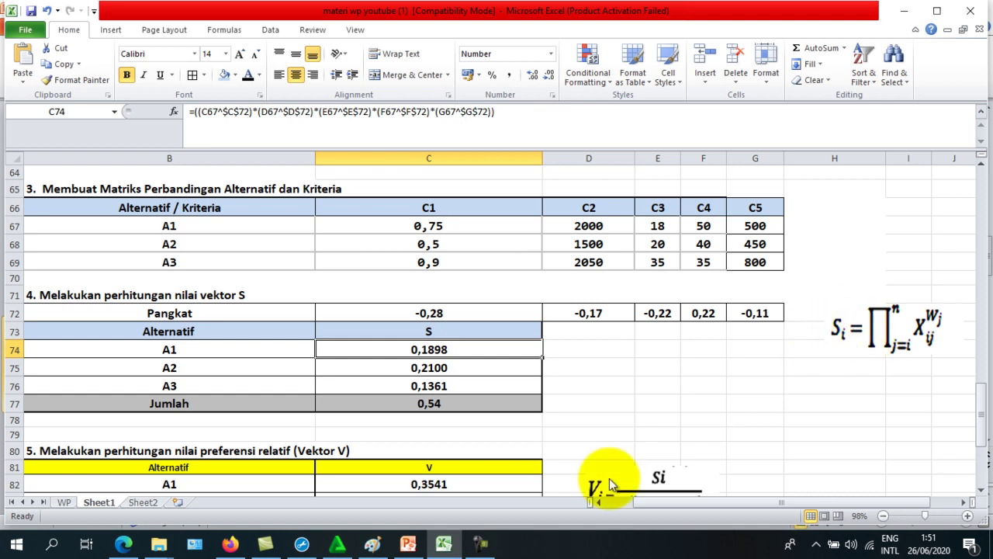
{"action": "left_click", "coordinate": [409, 545]}
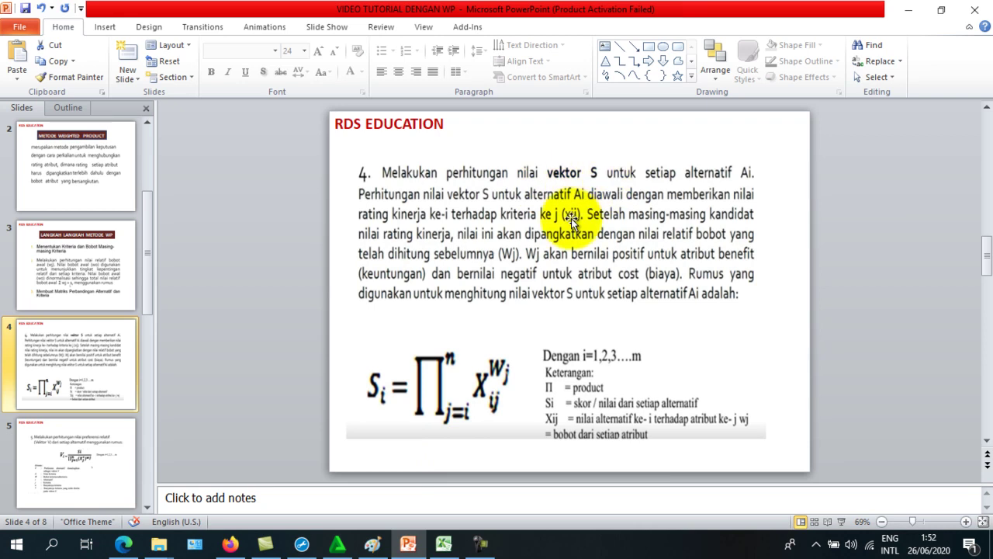
{"action": "left_click", "coordinate": [444, 545]}
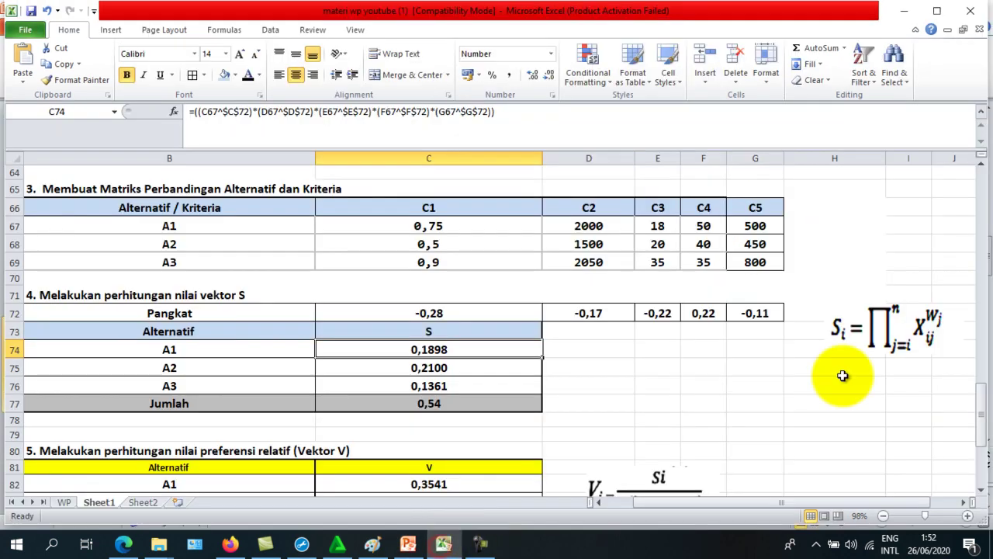
{"action": "left_click_drag", "start_coordinate": [706, 502], "coordinate": [742, 502]}
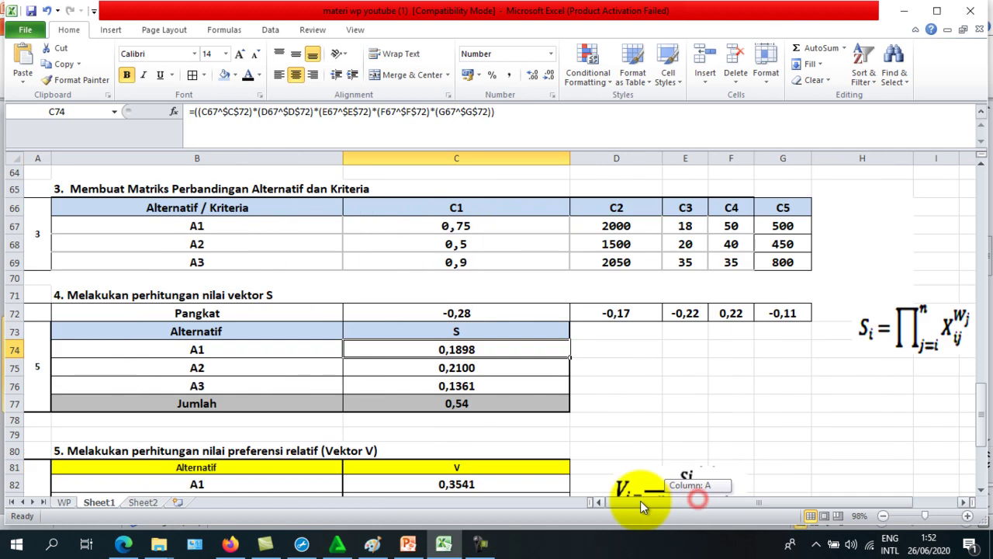
{"action": "left_click_drag", "start_coordinate": [698, 503], "coordinate": [613, 502]}
{"action": "left_click", "coordinate": [607, 383]}
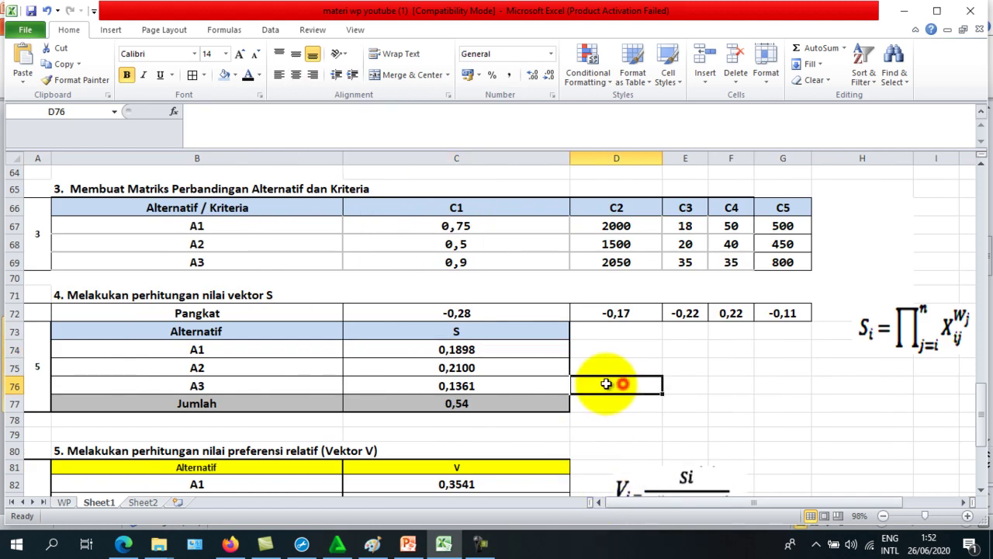
{"action": "left_click", "coordinate": [403, 352]}
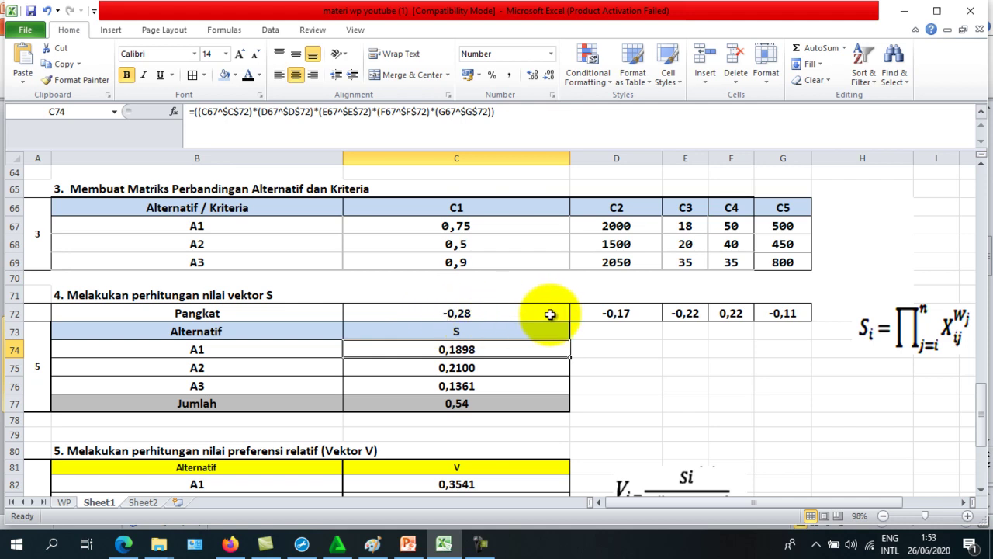
{"action": "left_click", "coordinate": [498, 312]}
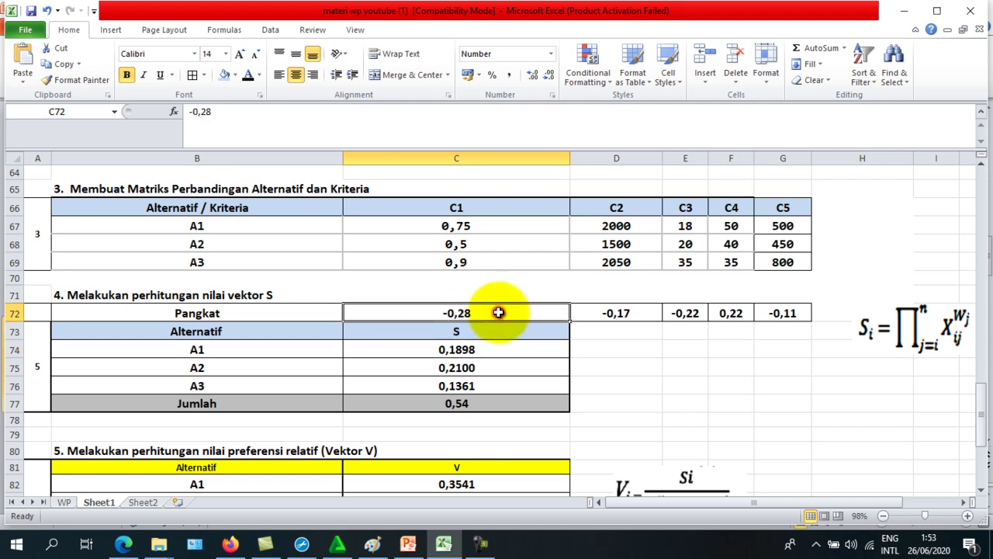
{"action": "left_click", "coordinate": [475, 350]}
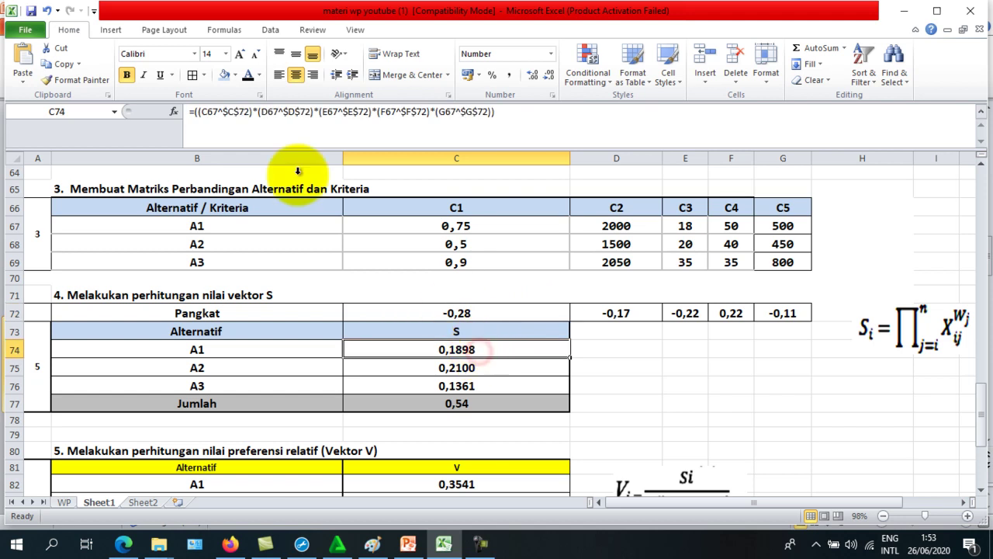
{"action": "left_click_drag", "start_coordinate": [715, 502], "coordinate": [747, 502]}
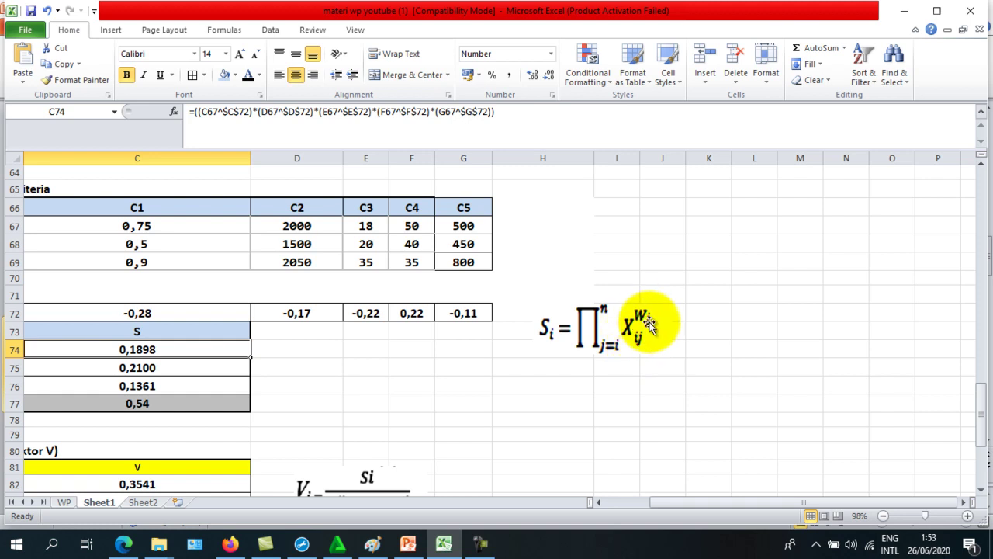
{"action": "left_click", "coordinate": [714, 500]}
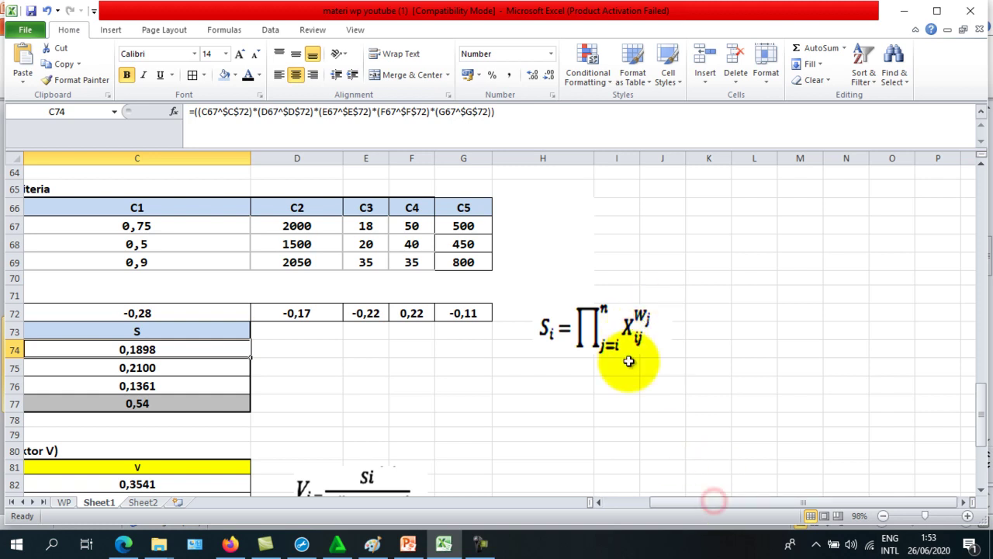
{"action": "left_click_drag", "start_coordinate": [694, 504], "coordinate": [661, 512]}
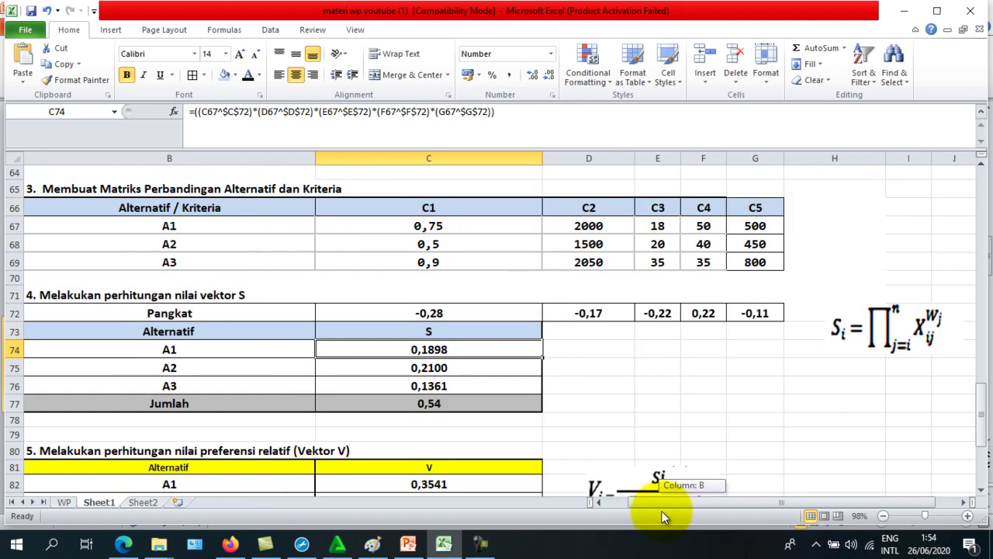
{"action": "left_click_drag", "start_coordinate": [661, 511], "coordinate": [639, 514]}
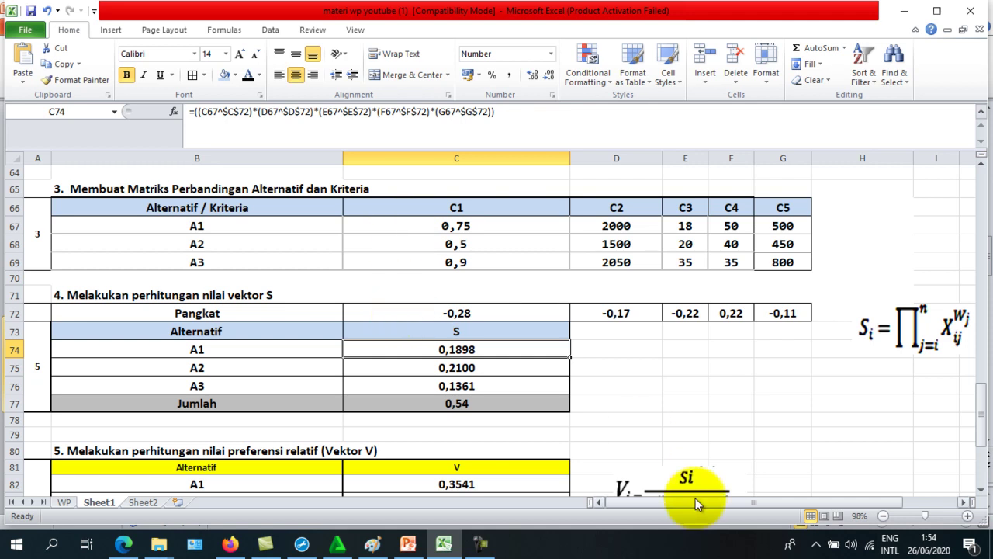
{"action": "mouse_move", "coordinate": [696, 502]}
{"action": "left_mouse_down"}
{"action": "mouse_move", "coordinate": [764, 510]}
{"action": "mouse_move", "coordinate": [613, 514]}
{"action": "left_mouse_up"}
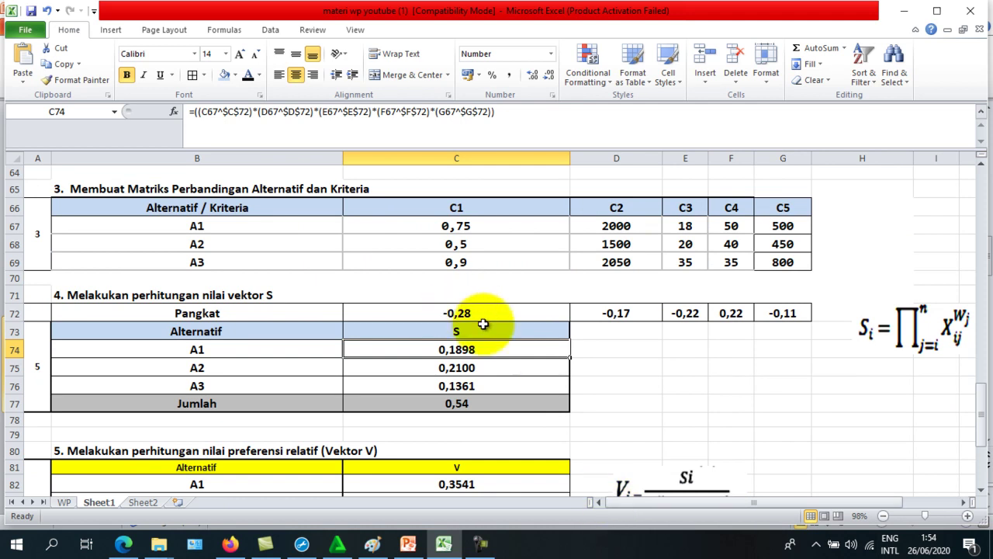
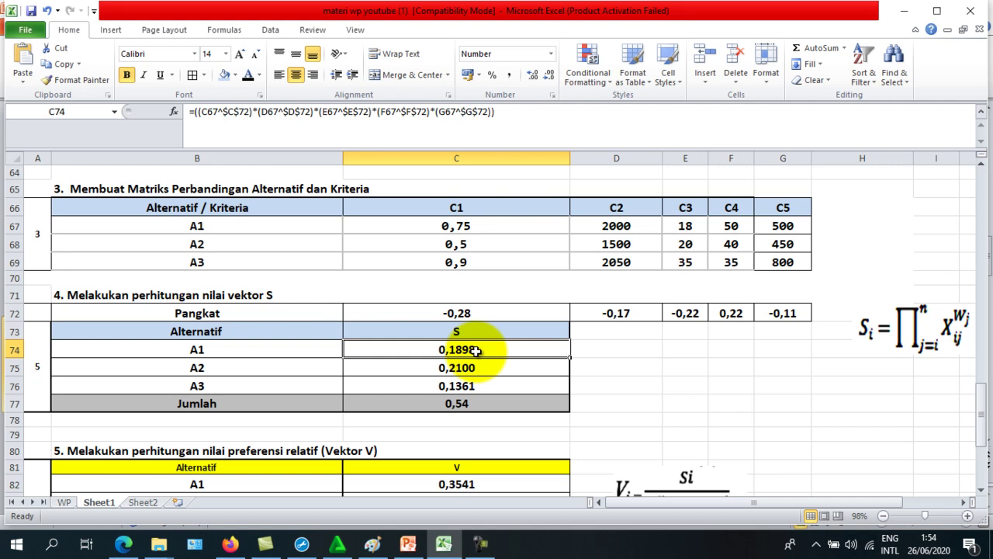
Begin C74's vector S formula with C67 raised to the C72 weight
{"action": "double_click", "coordinate": [476, 351]}
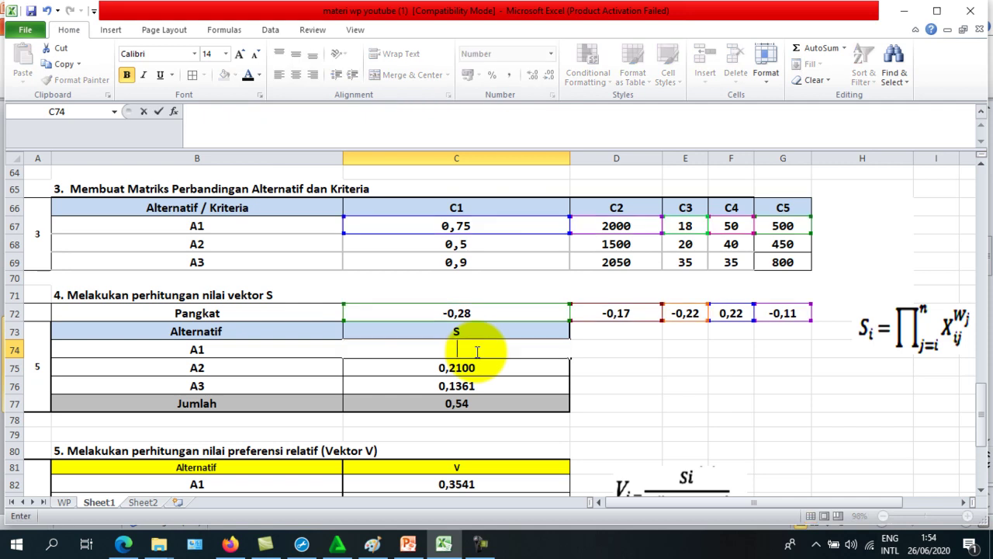
{"action": "type", "text": "=(("}
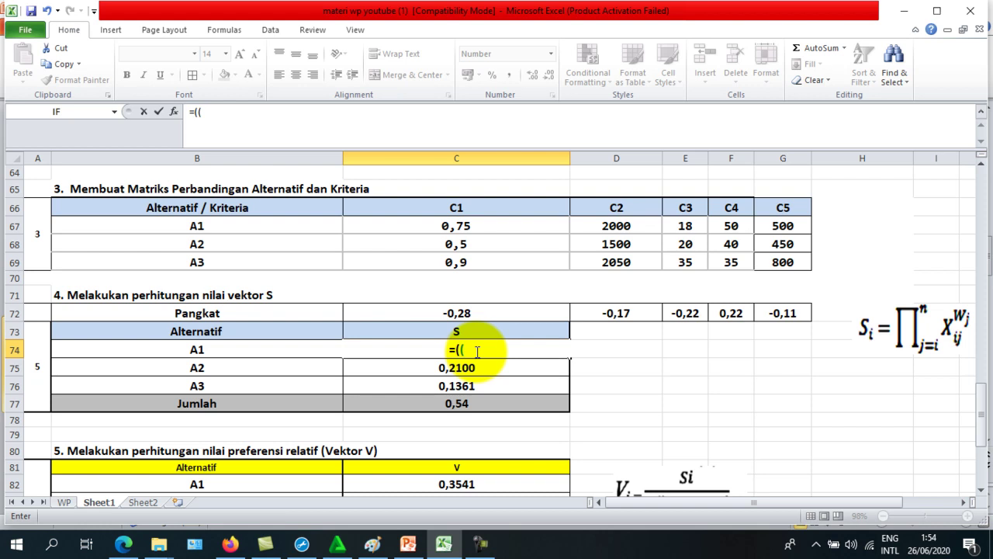
{"action": "left_click", "coordinate": [437, 226]}
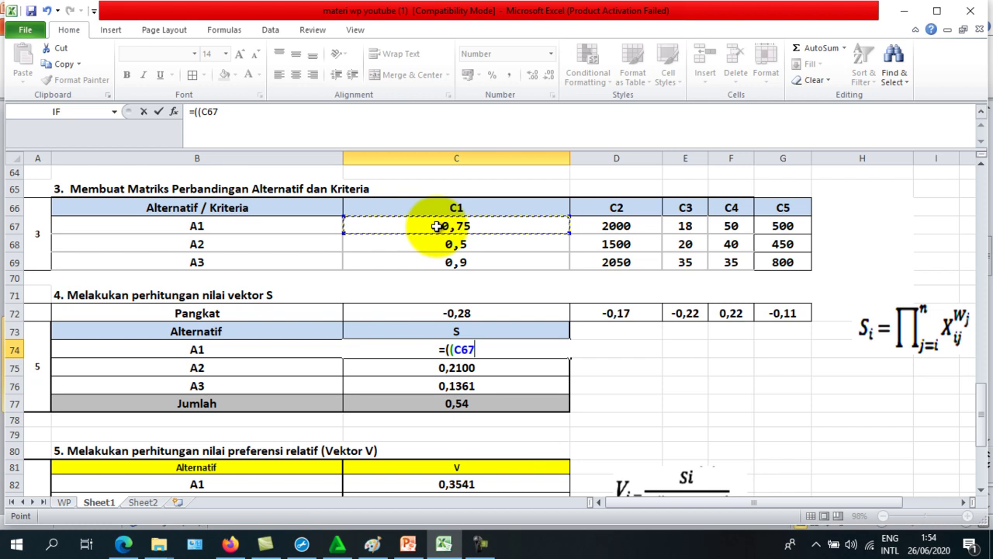
{"action": "type", "text": "^^"}
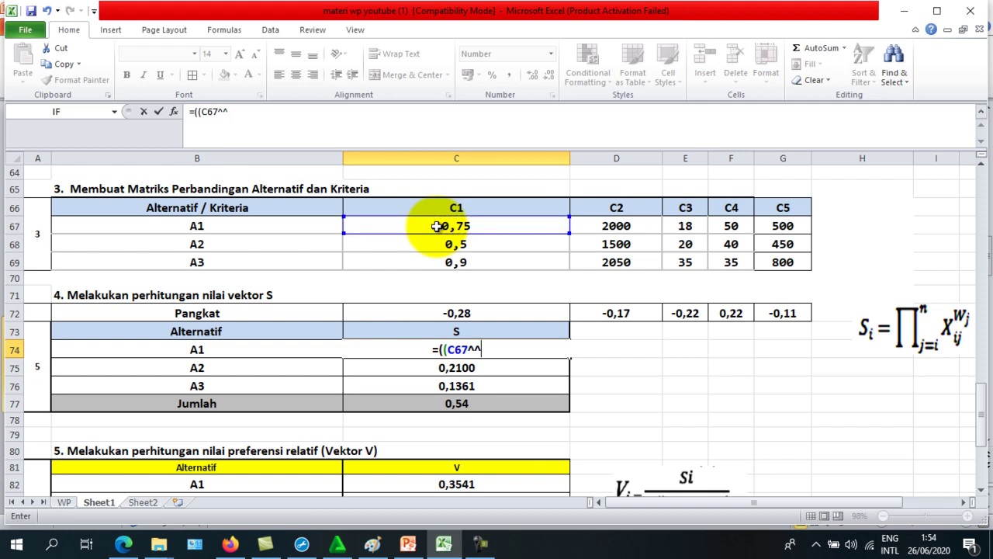
{"action": "key", "text": "BackSpace"}
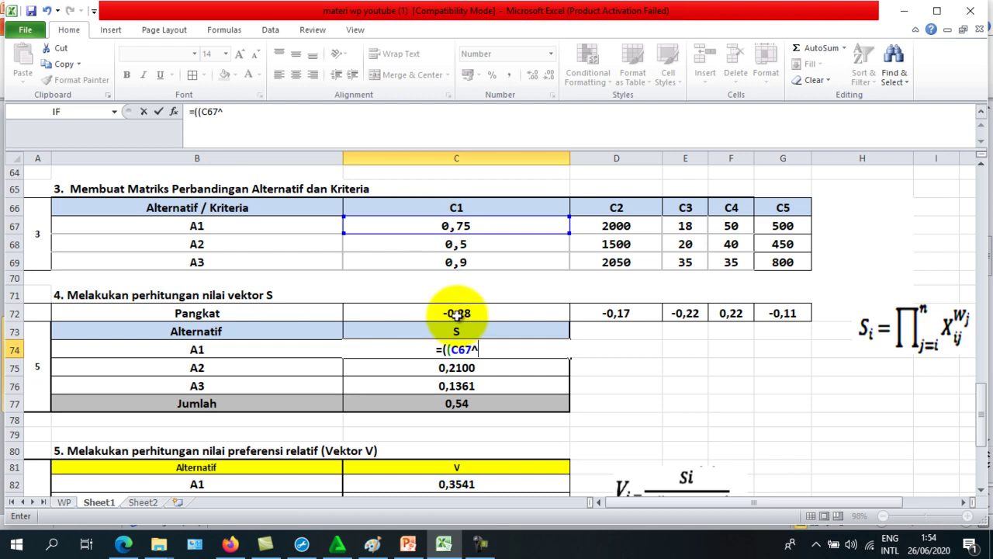
{"action": "left_click", "coordinate": [456, 312]}
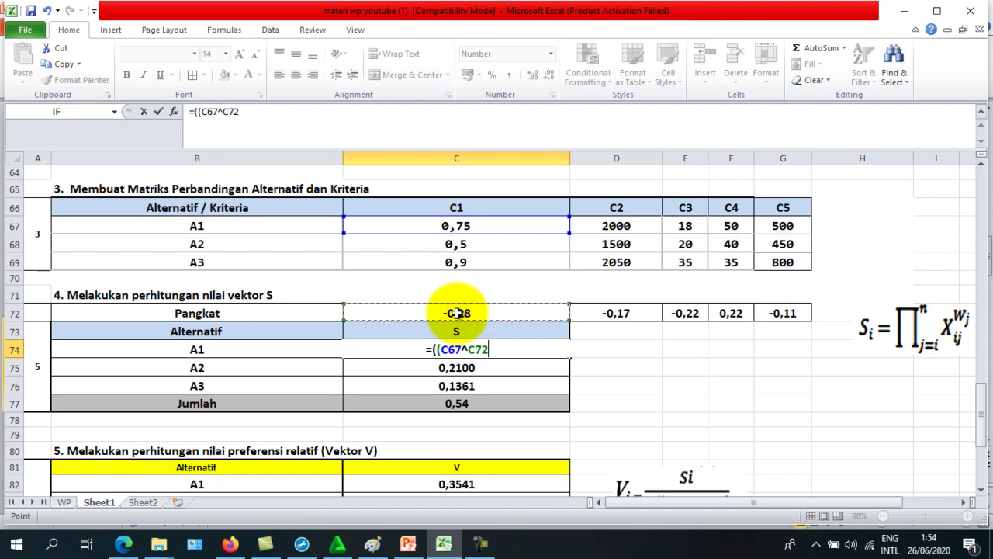
{"action": "type", "text": ")"}
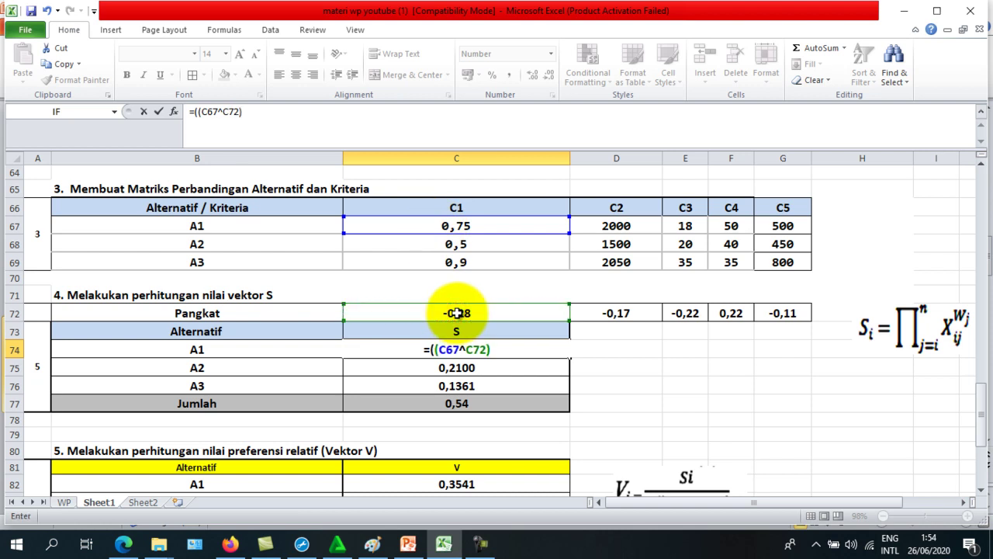
{"action": "type", "text": "*"}
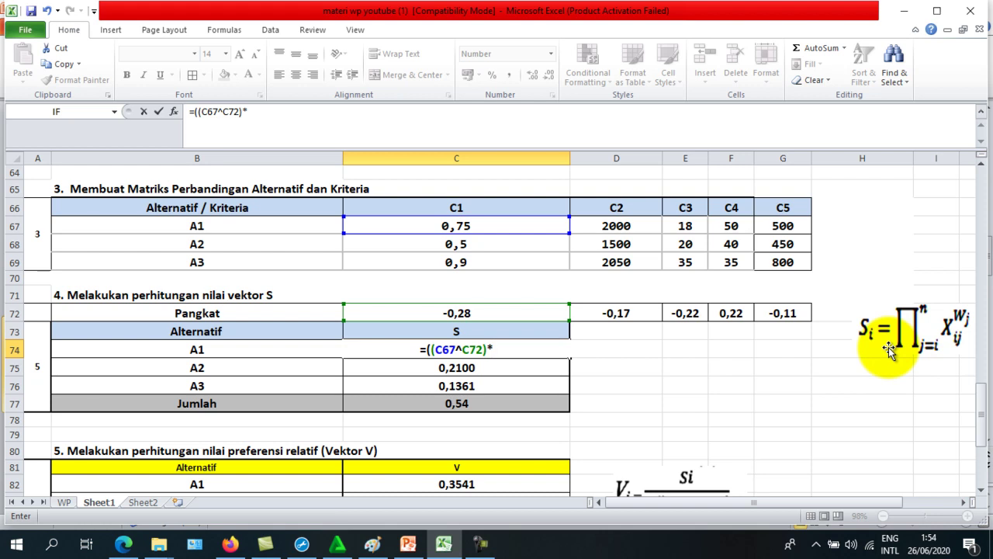
{"action": "type", "text": "("}
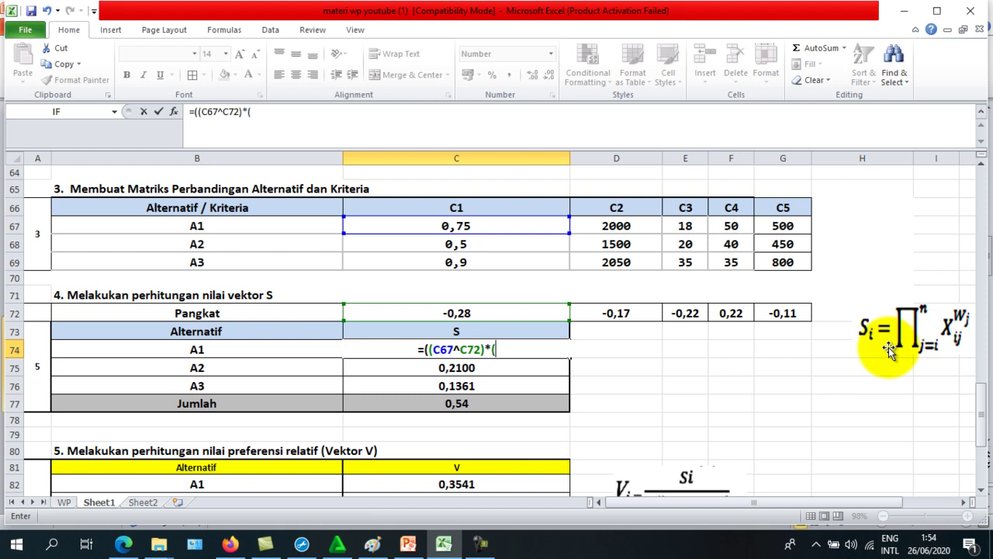
Multiply by D67 raised to the D72 weight, leaving the product open for more criteria
{"action": "left_click", "coordinate": [610, 225]}
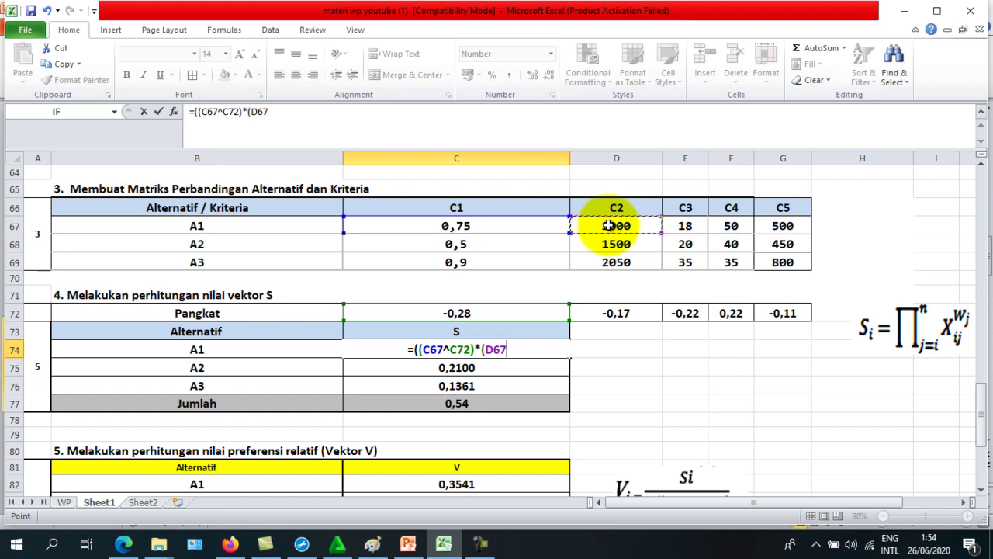
{"action": "type", "text": "^^"}
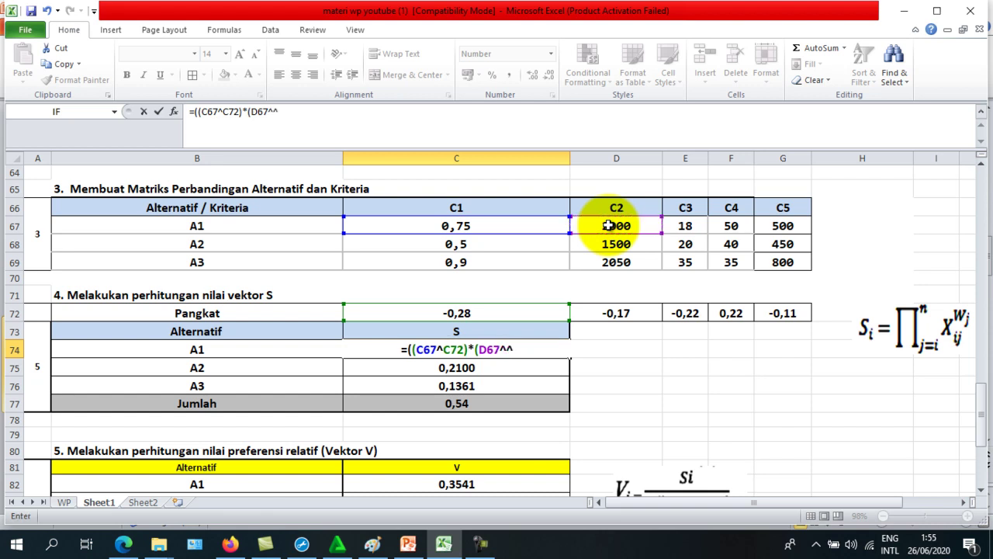
{"action": "key", "text": "BackSpace"}
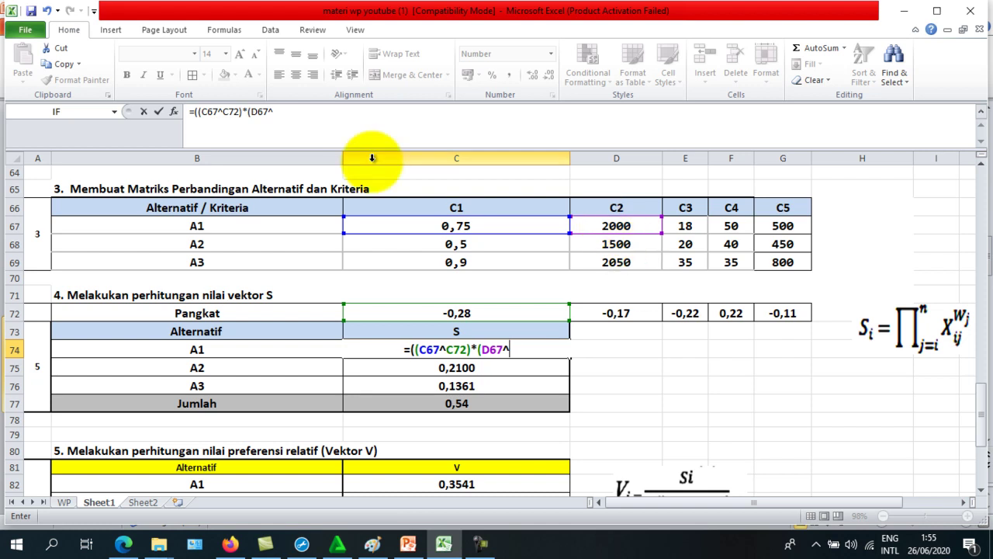
{"action": "left_click", "coordinate": [623, 314]}
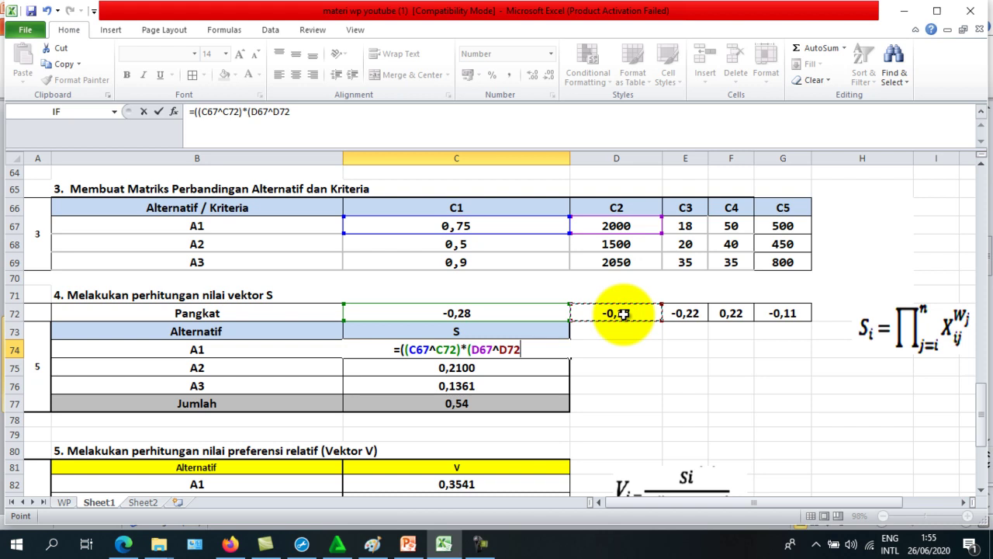
{"action": "type", "text": ")"}
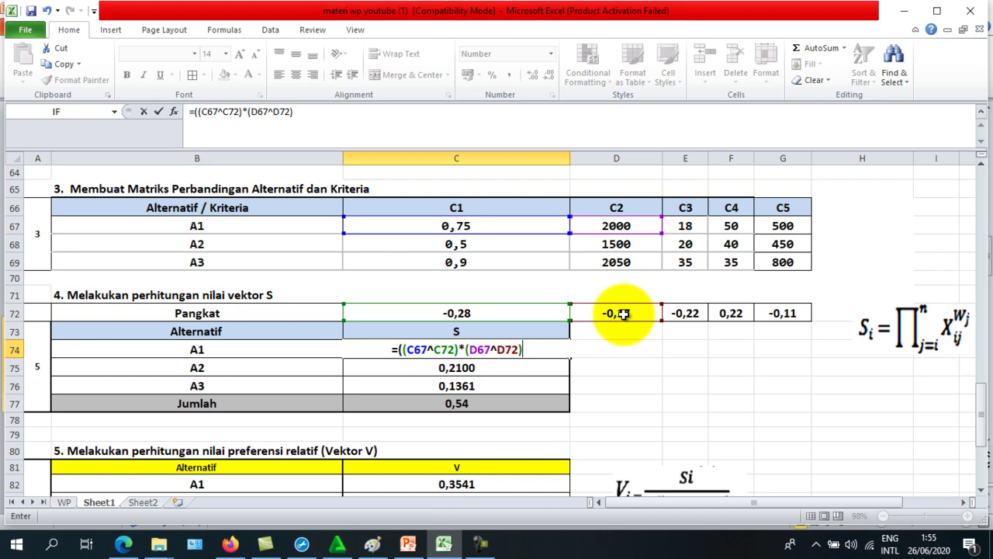
{"action": "type", "text": "^^"}
{"action": "key", "text": "BackSpace"}
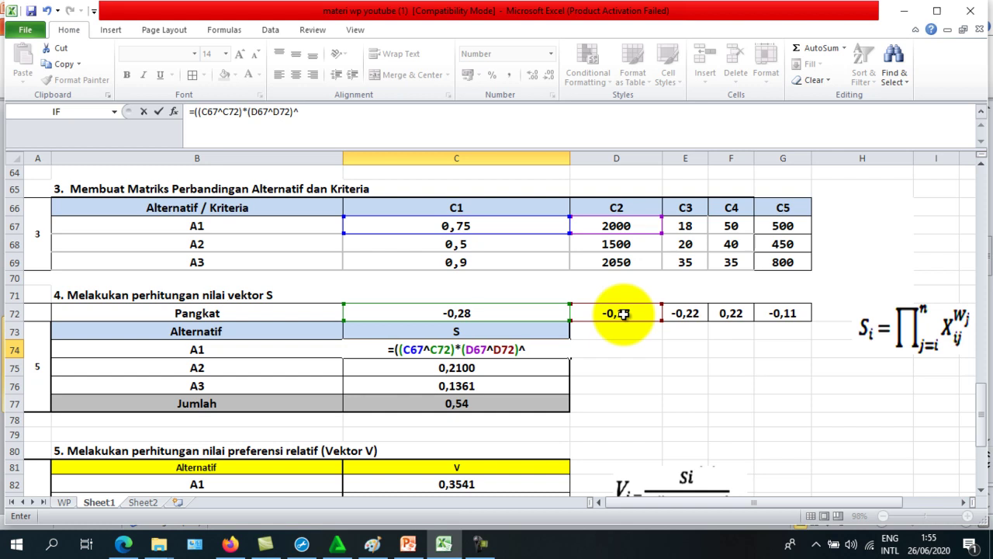
{"action": "key", "text": "BackSpace"}
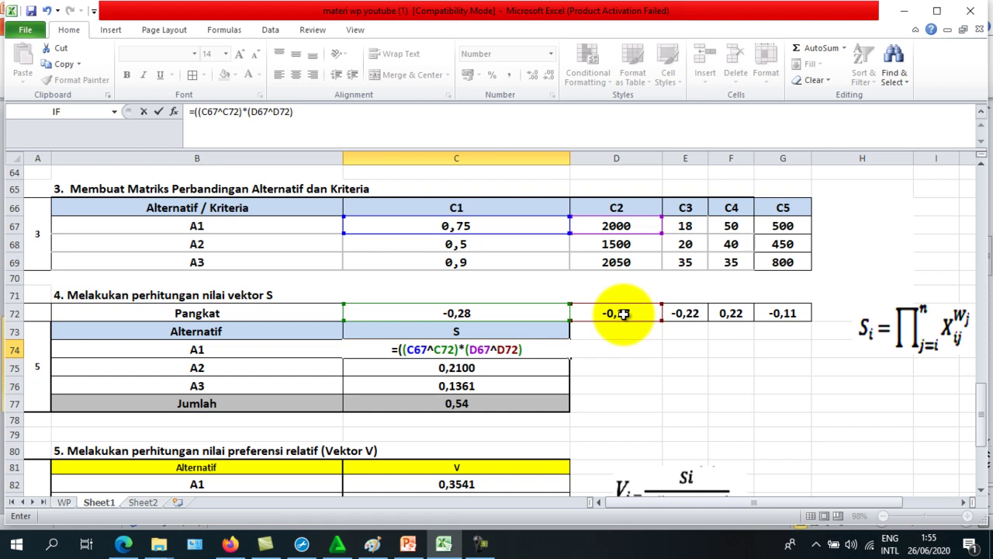
{"action": "type", "text": "*"}
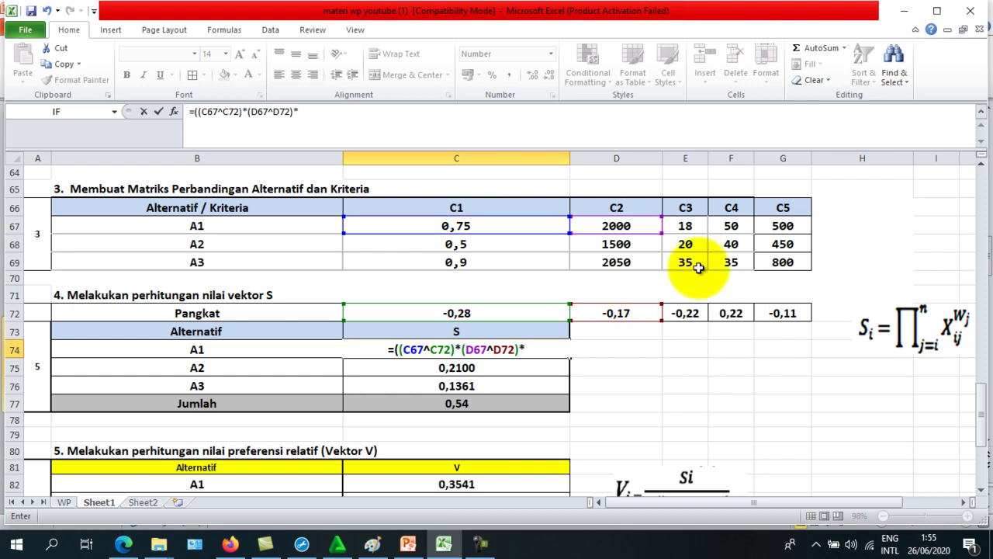
Add the E67^E72 term to A1's vector S product
{"action": "left_click", "coordinate": [691, 223]}
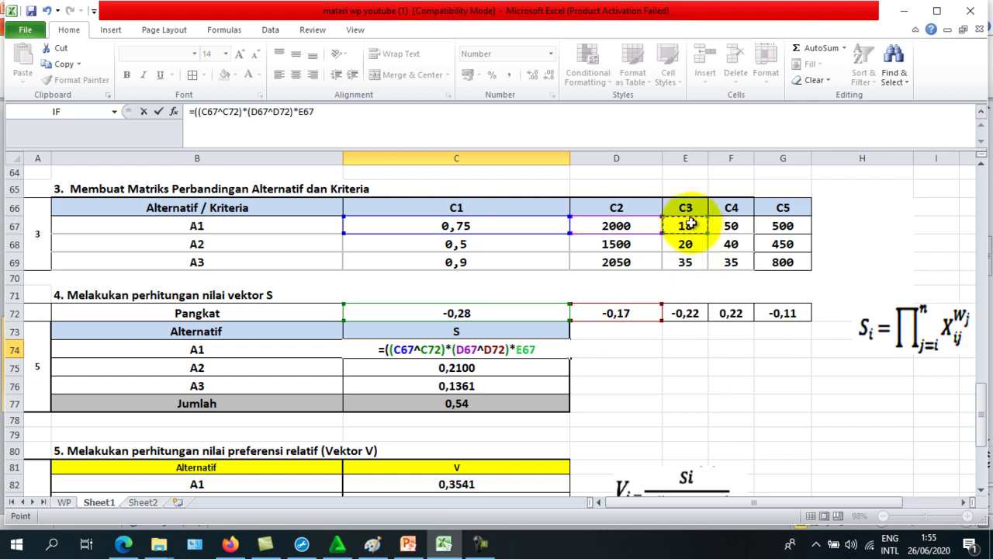
{"action": "key", "text": "BackSpace"}
{"action": "key", "text": "BackSpace"}
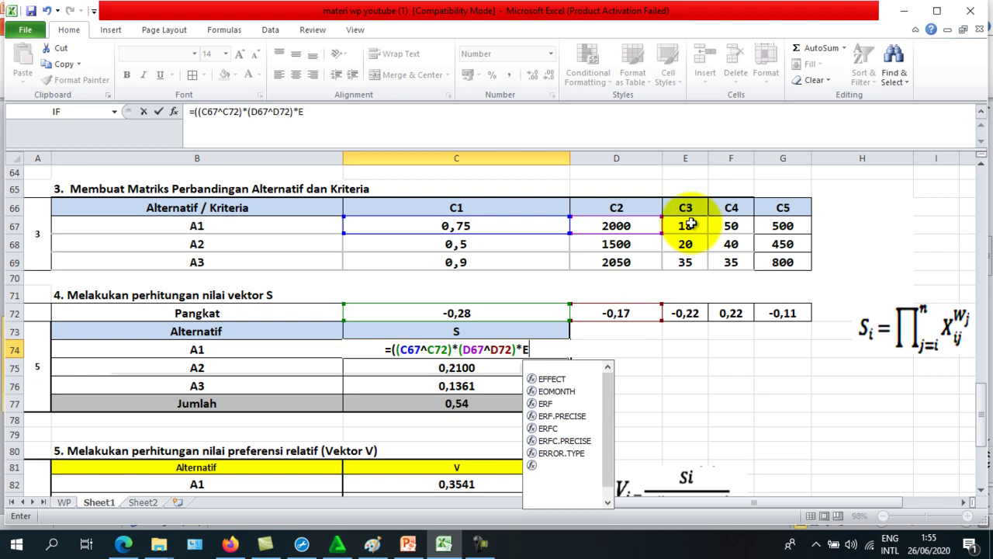
{"action": "key", "text": "BackSpace"}
{"action": "type", "text": "("}
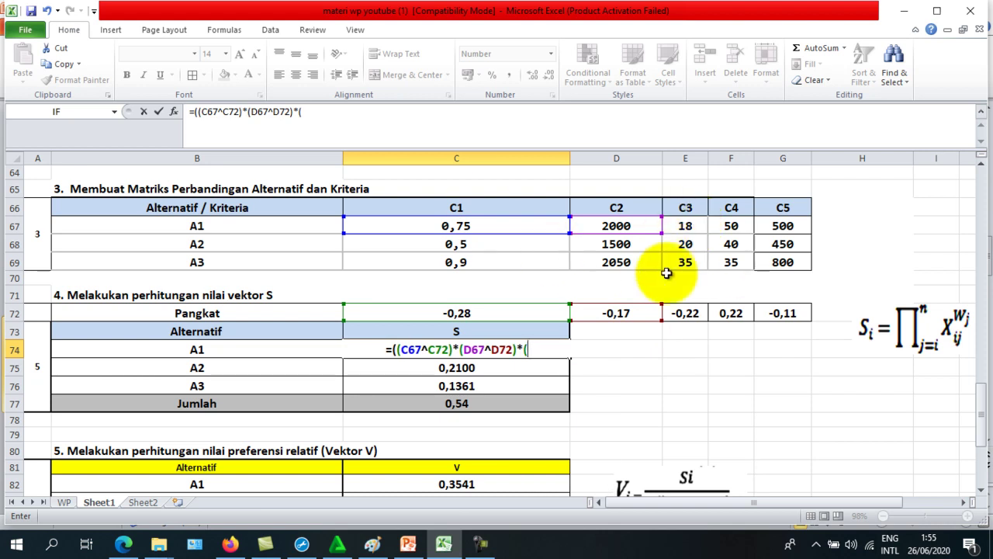
{"action": "left_click", "coordinate": [690, 223]}
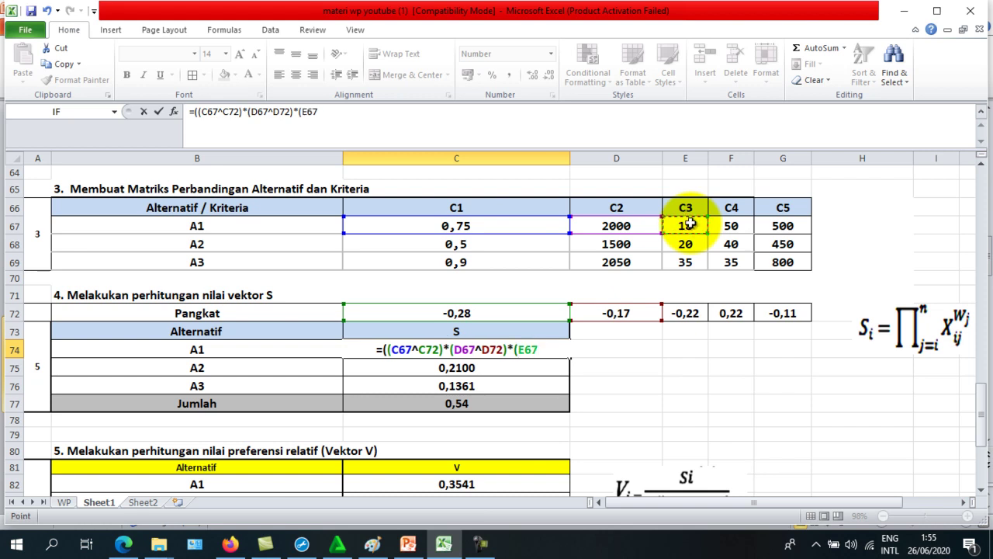
{"action": "type", "text": "^^"}
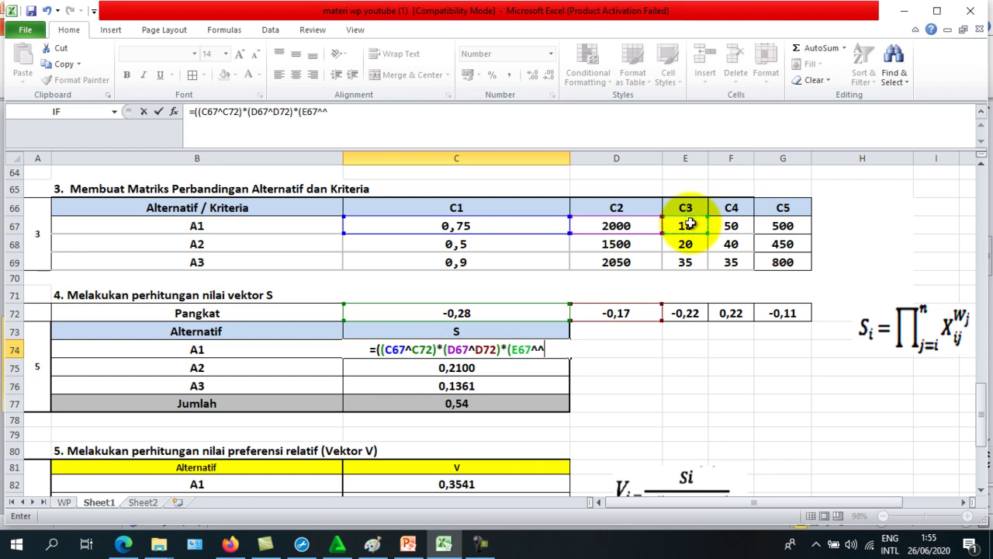
{"action": "key", "text": "BackSpace"}
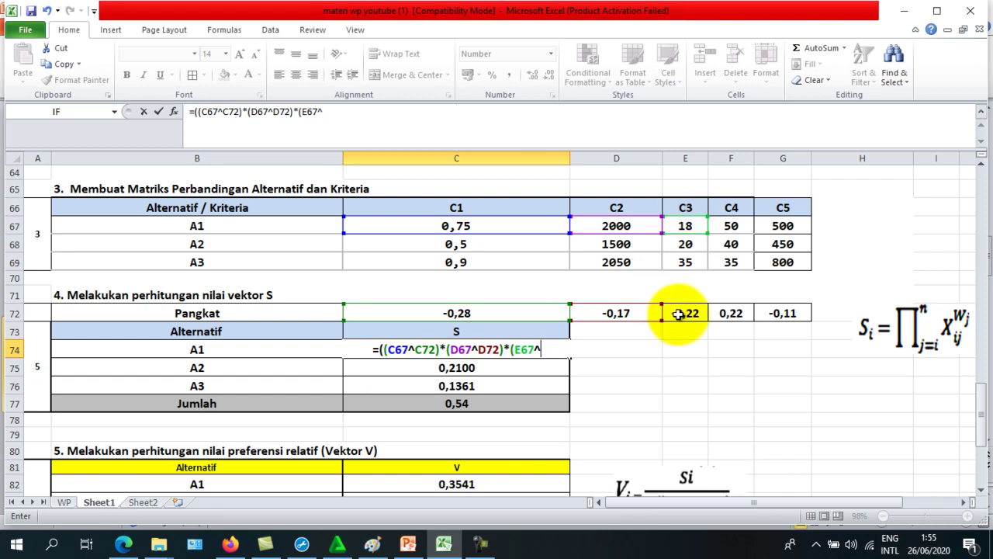
{"action": "left_click", "coordinate": [679, 313]}
{"action": "type", "text": ")"}
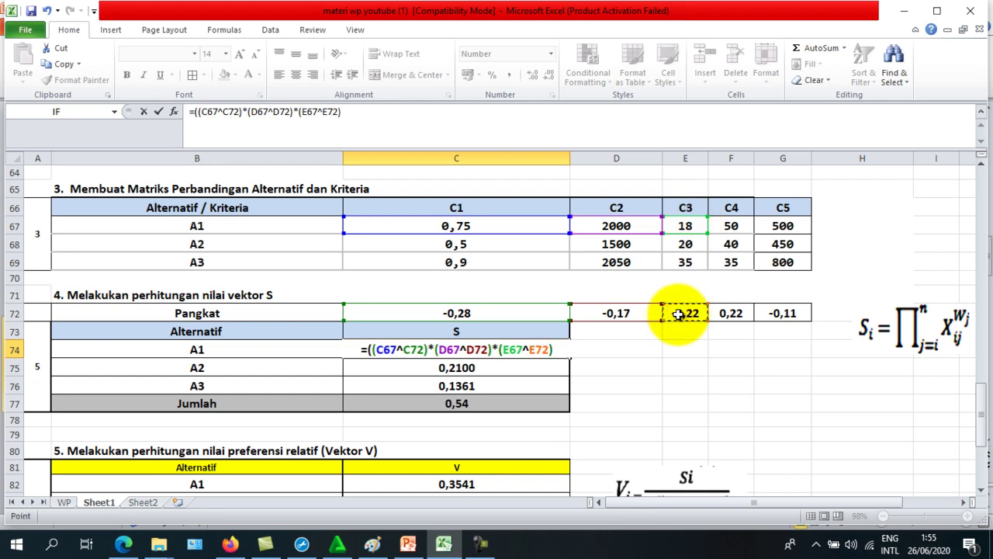
{"action": "type", "text": "*"}
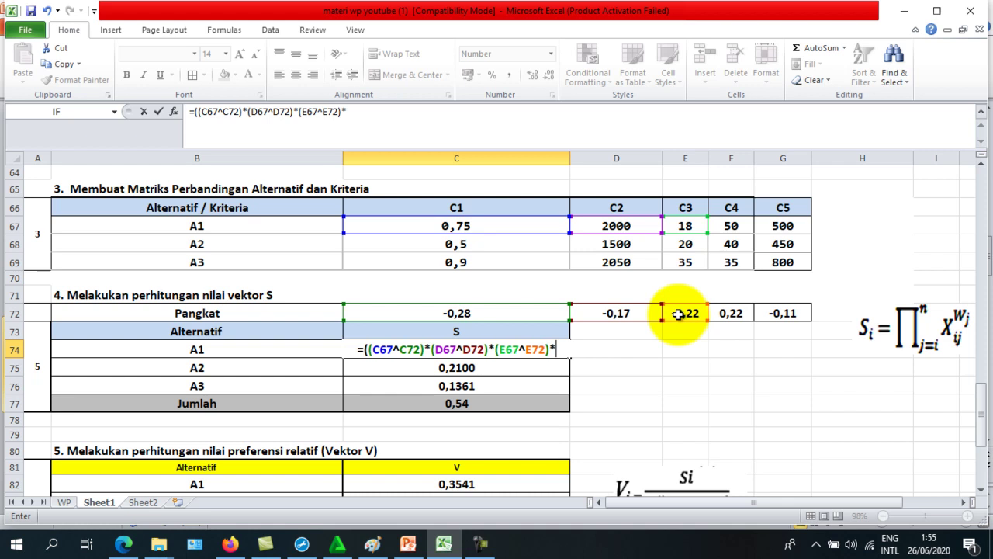
{"action": "type", "text": "("}
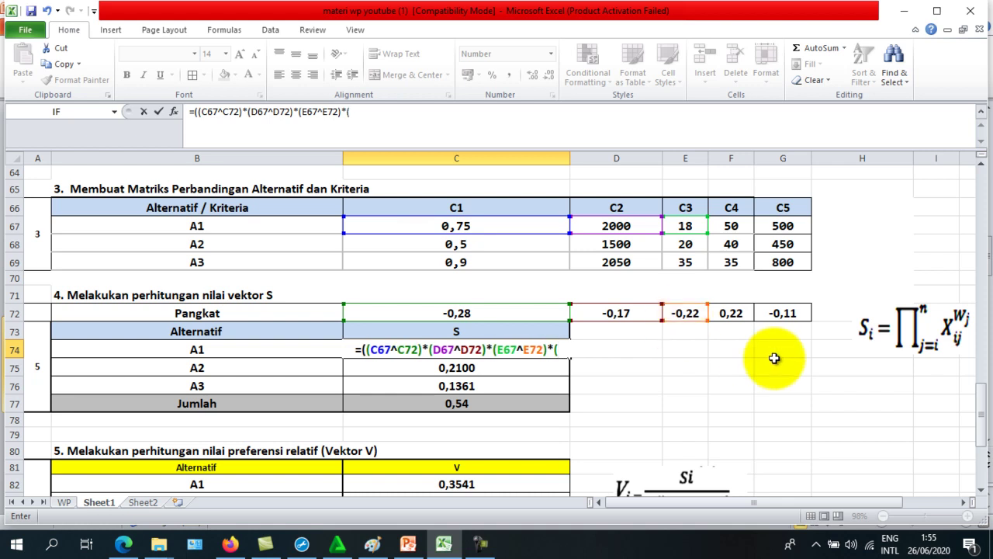
Append F67^F72 and G67^G72, close the formula and enter it, giving 0,1898
{"action": "left_click", "coordinate": [740, 223]}
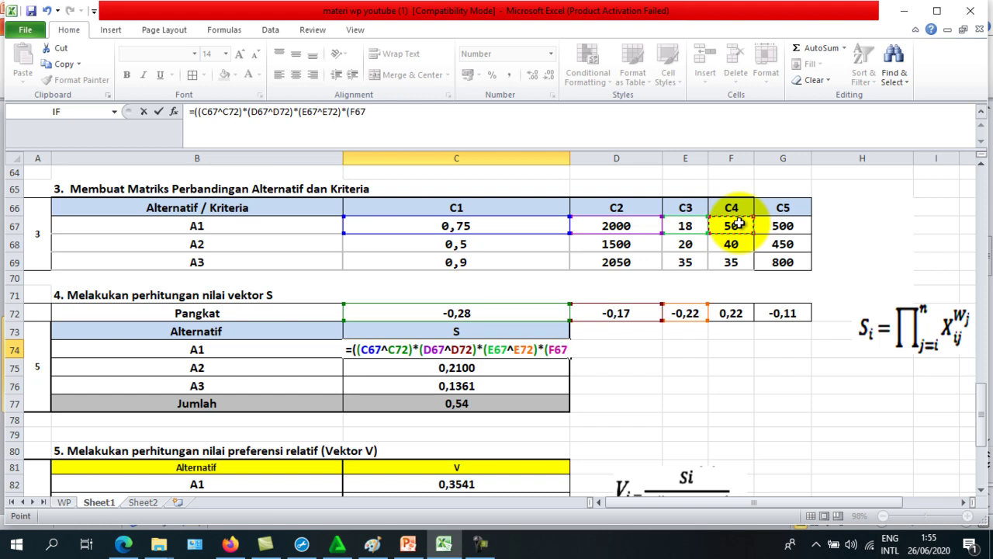
{"action": "type", "text": "^"}
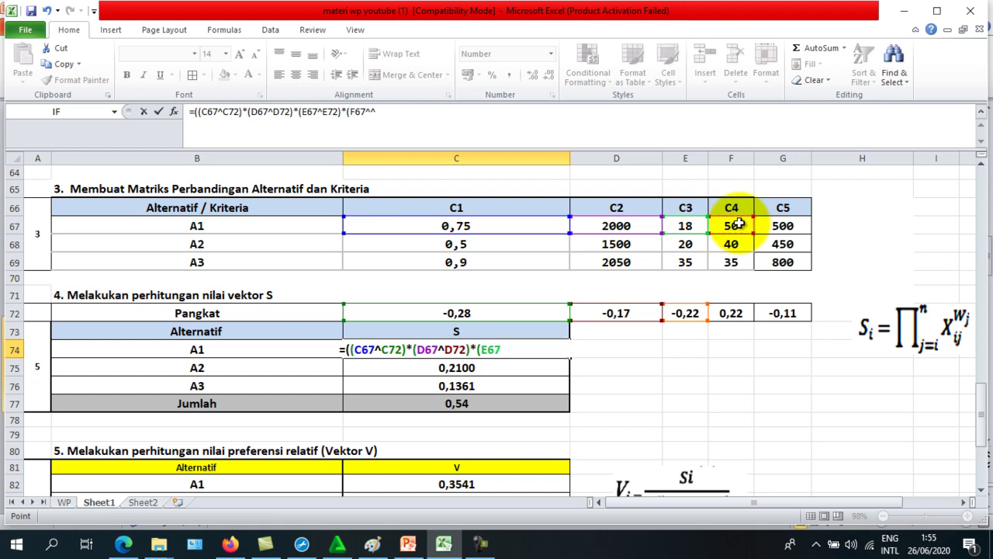
{"action": "left_click", "coordinate": [729, 314]}
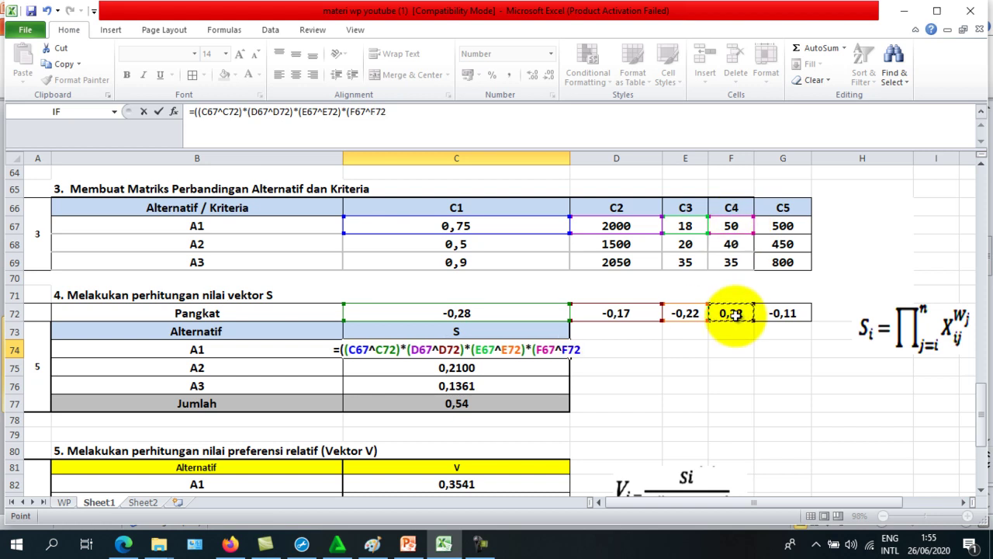
{"action": "type", "text": ")"}
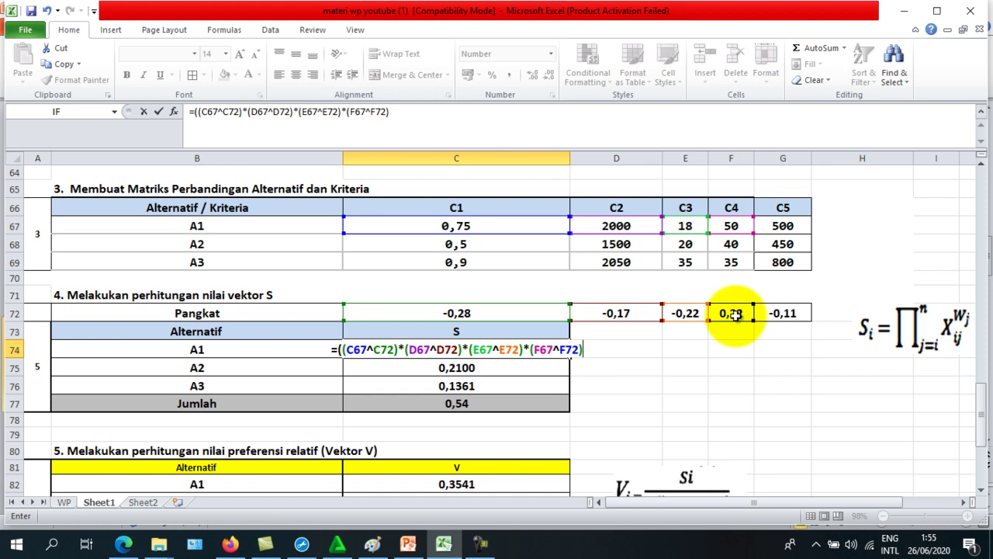
{"action": "type", "text": "*"}
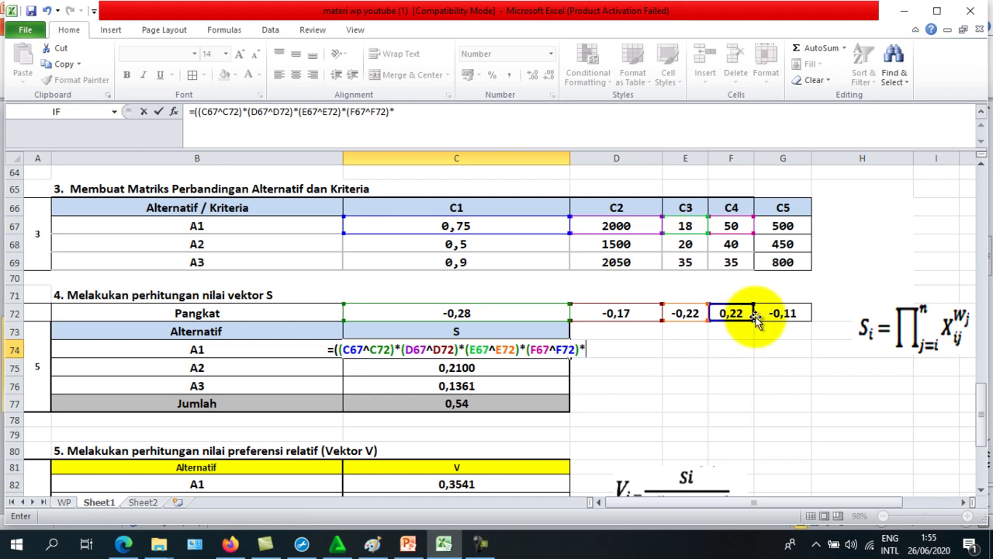
{"action": "type", "text": "("}
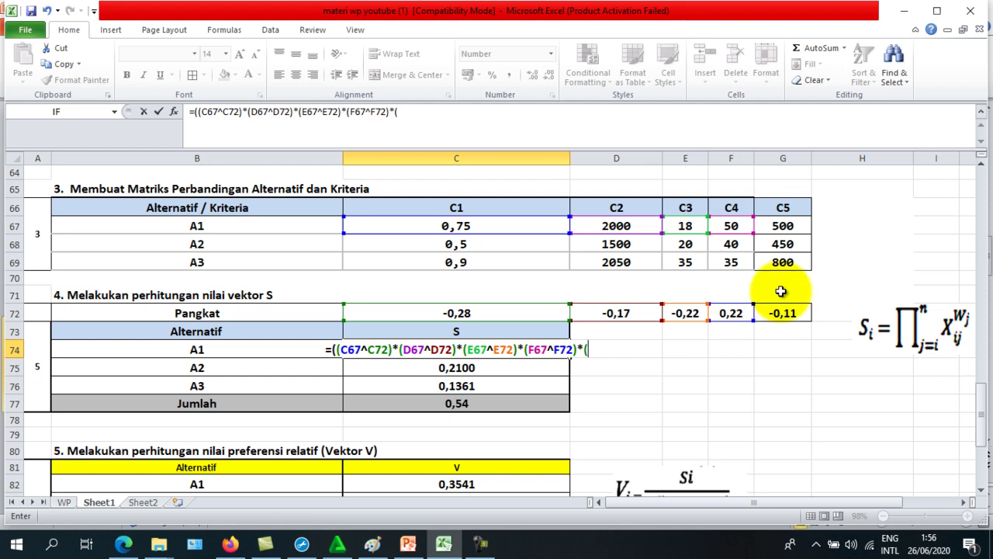
{"action": "left_click", "coordinate": [784, 226]}
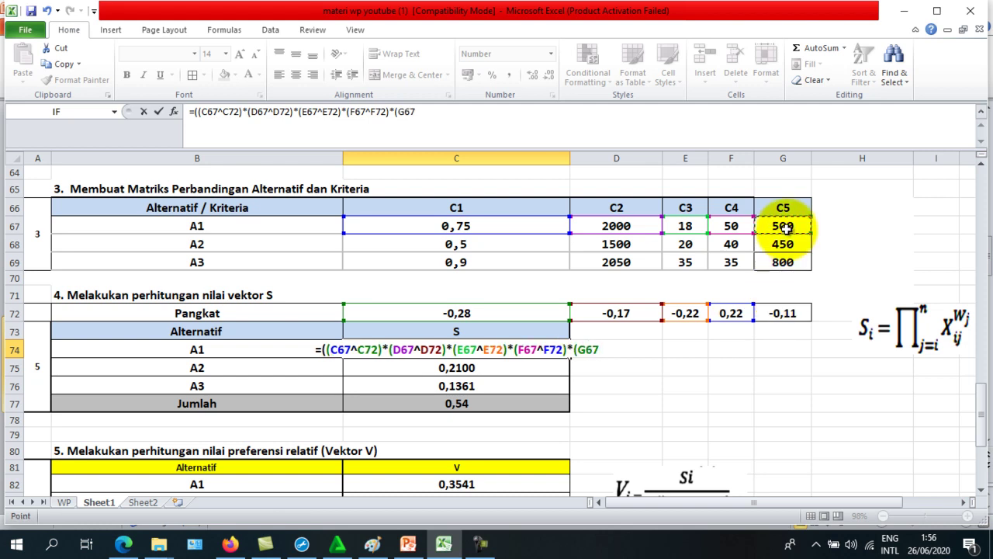
{"action": "type", "text": "^"}
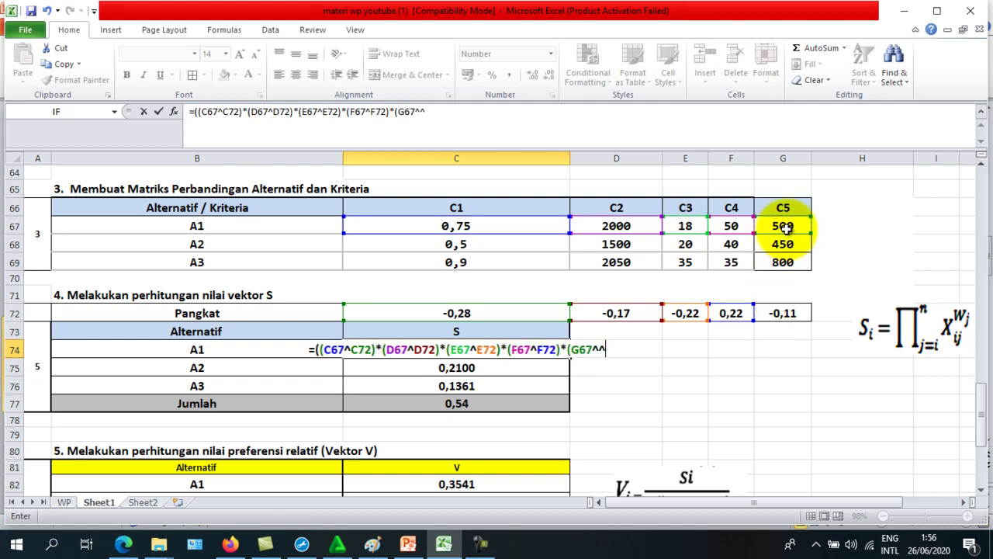
{"action": "left_click", "coordinate": [780, 313]}
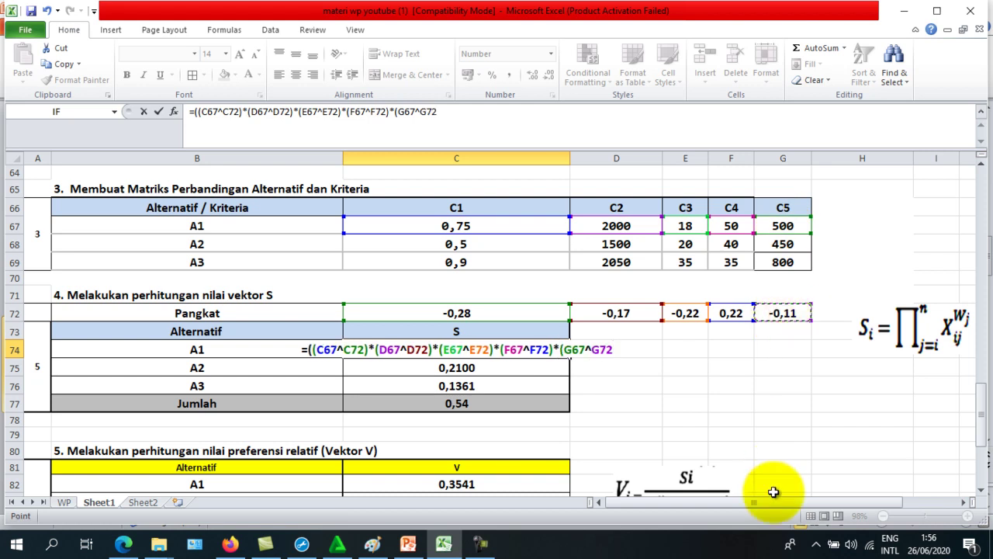
{"action": "left_click_drag", "start_coordinate": [786, 502], "coordinate": [844, 502]}
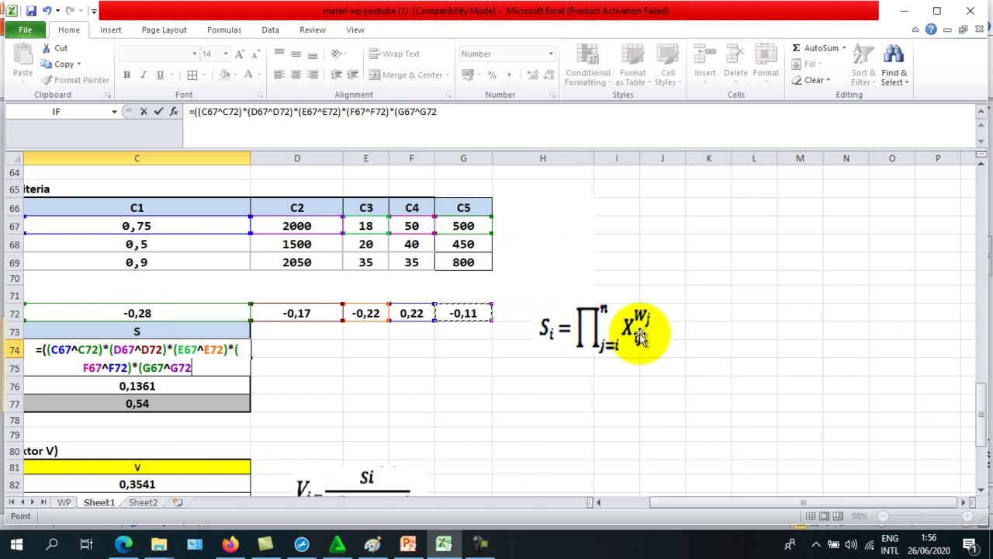
{"action": "left_click_drag", "start_coordinate": [718, 503], "coordinate": [640, 504]}
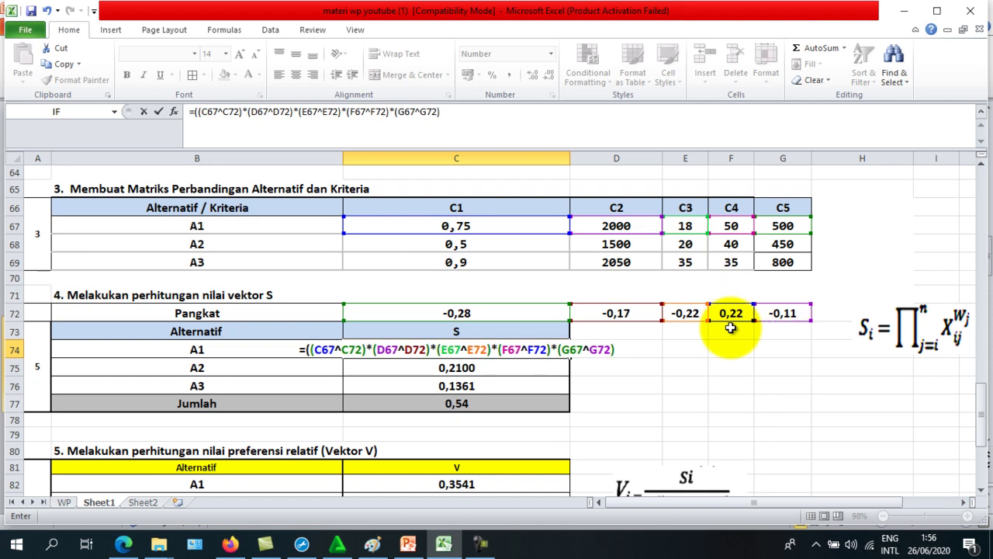
{"action": "type", "text": ")"}
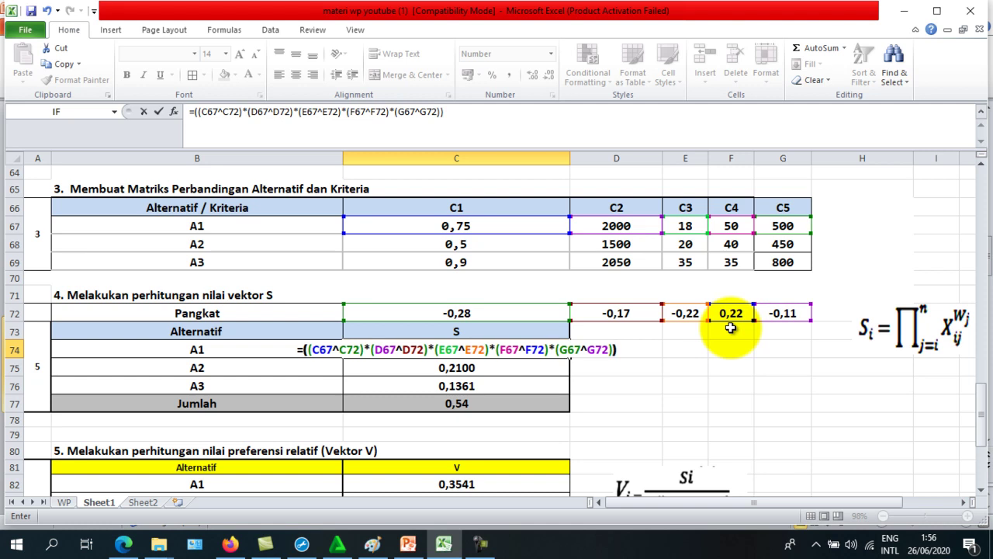
{"action": "key", "text": "Return"}
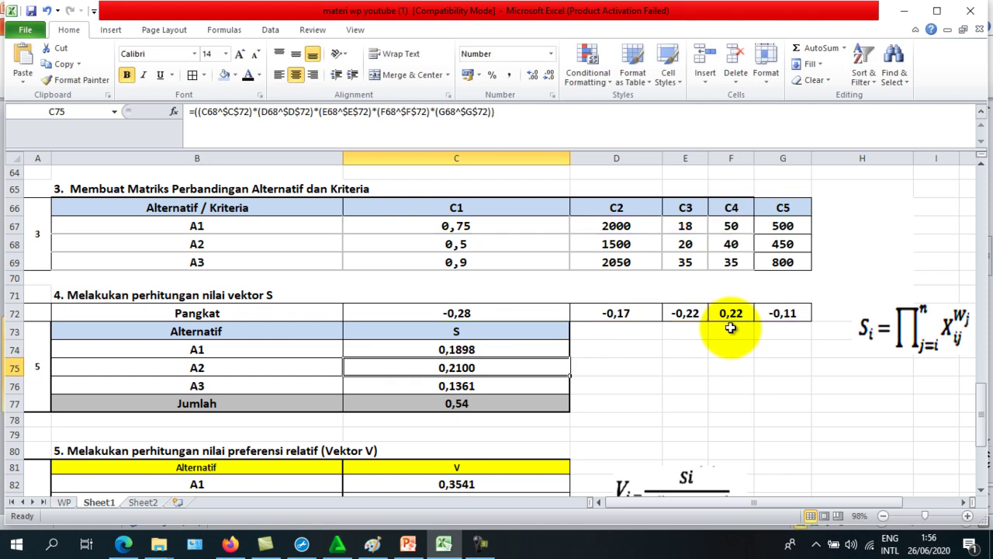
Make the C72 through G72 weight references in C74's formula absolute with F4
{"action": "left_click", "coordinate": [475, 343]}
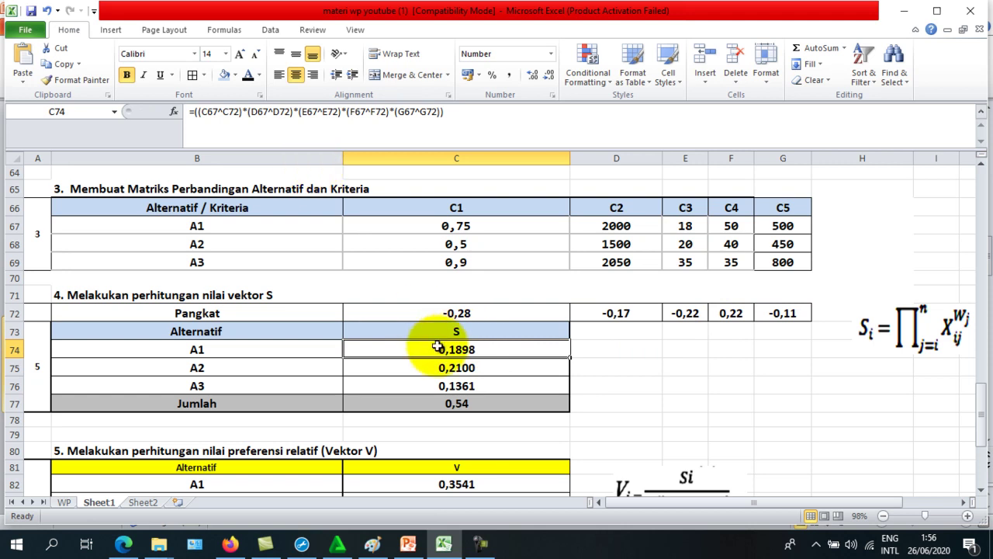
{"action": "left_click", "coordinate": [281, 111]}
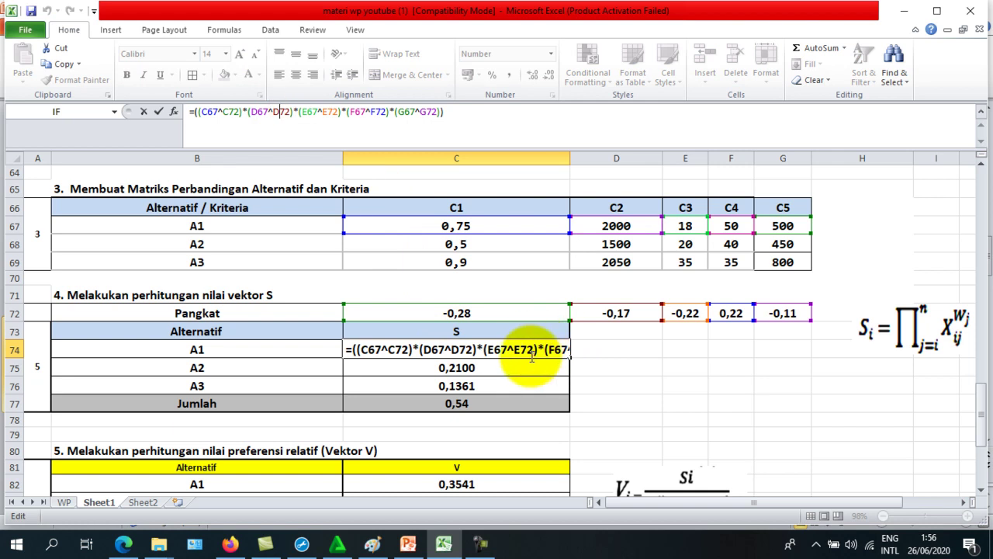
{"action": "left_click", "coordinate": [503, 351]}
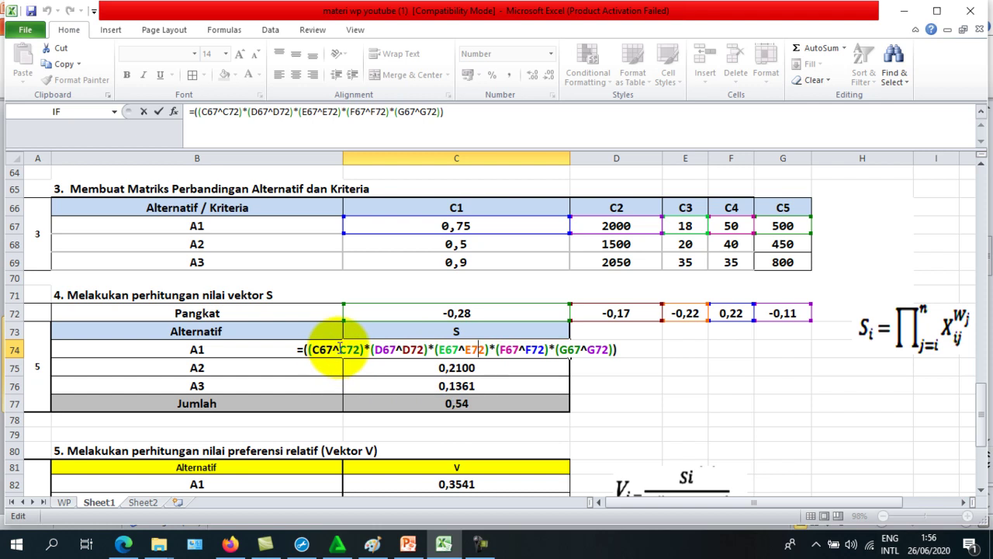
{"action": "left_click_drag", "start_coordinate": [340, 349], "coordinate": [353, 349]}
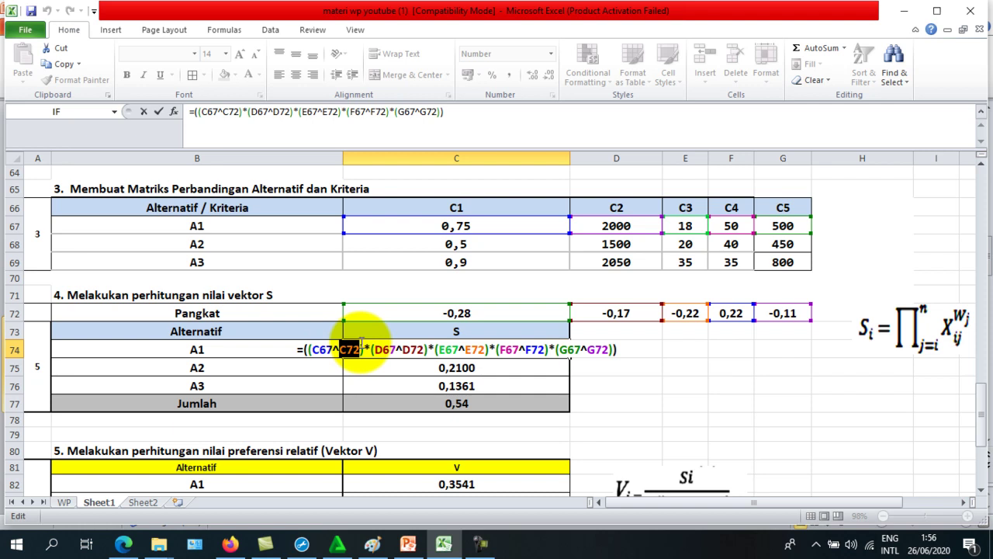
{"action": "key", "text": "F4"}
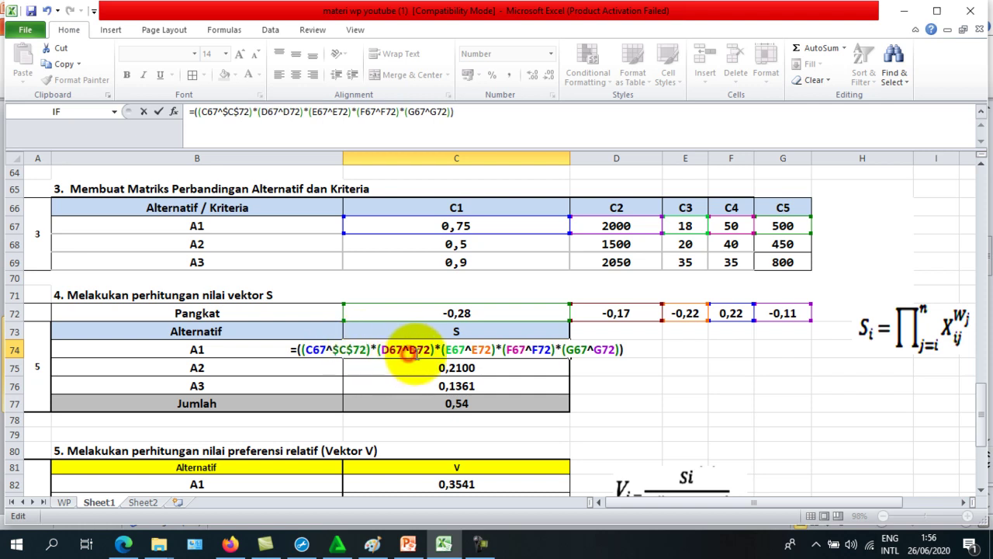
{"action": "left_click_drag", "start_coordinate": [412, 350], "coordinate": [428, 350]}
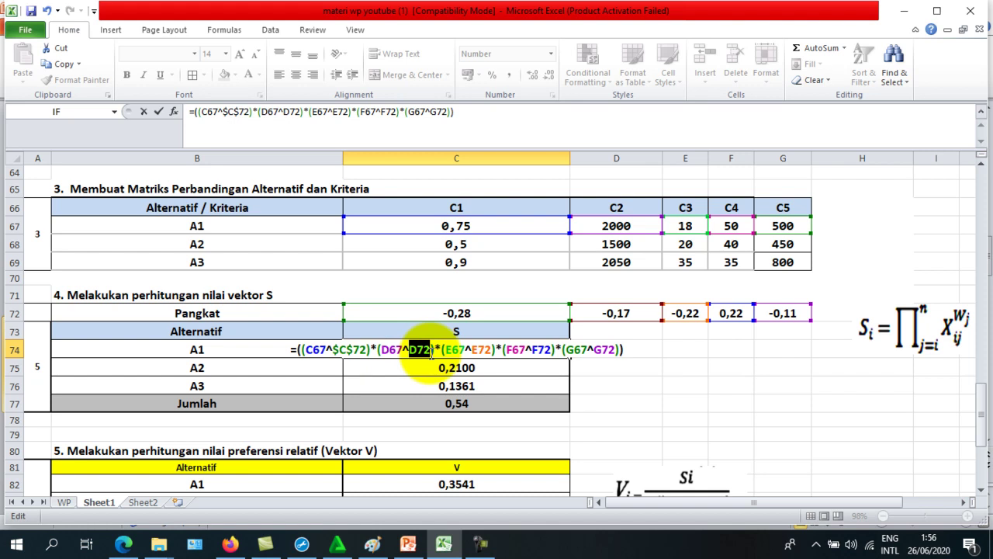
{"action": "key", "text": "F4"}
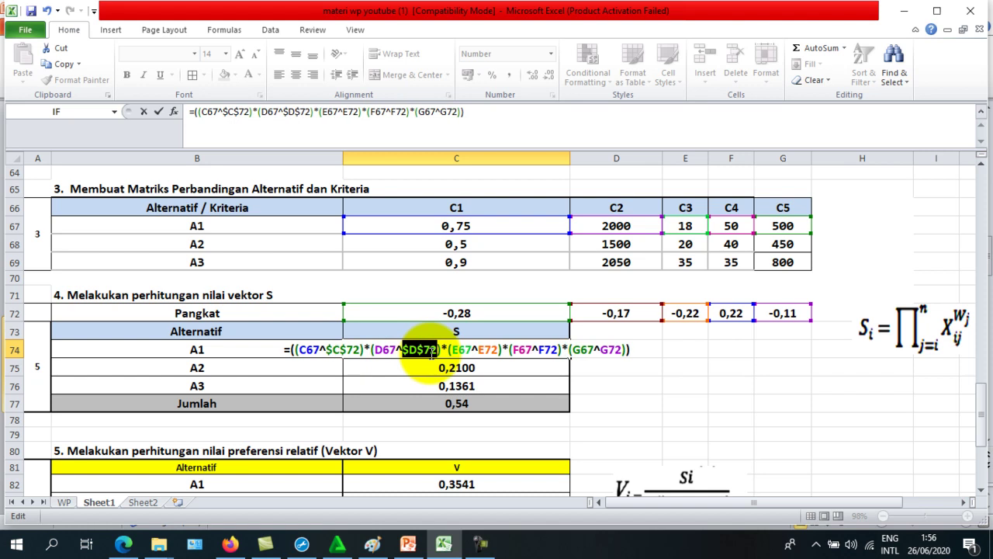
{"action": "left_click_drag", "start_coordinate": [480, 350], "coordinate": [491, 349]}
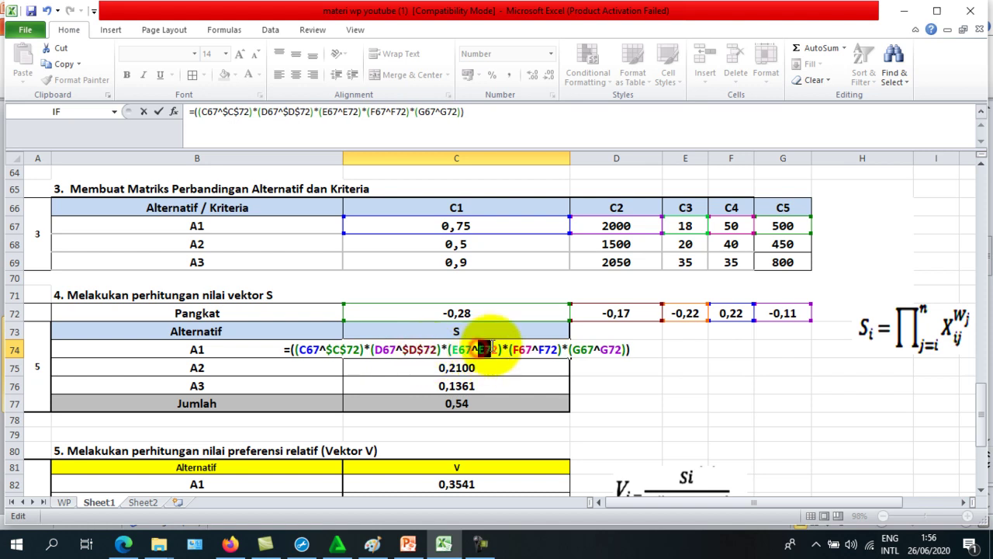
{"action": "key", "text": "F4"}
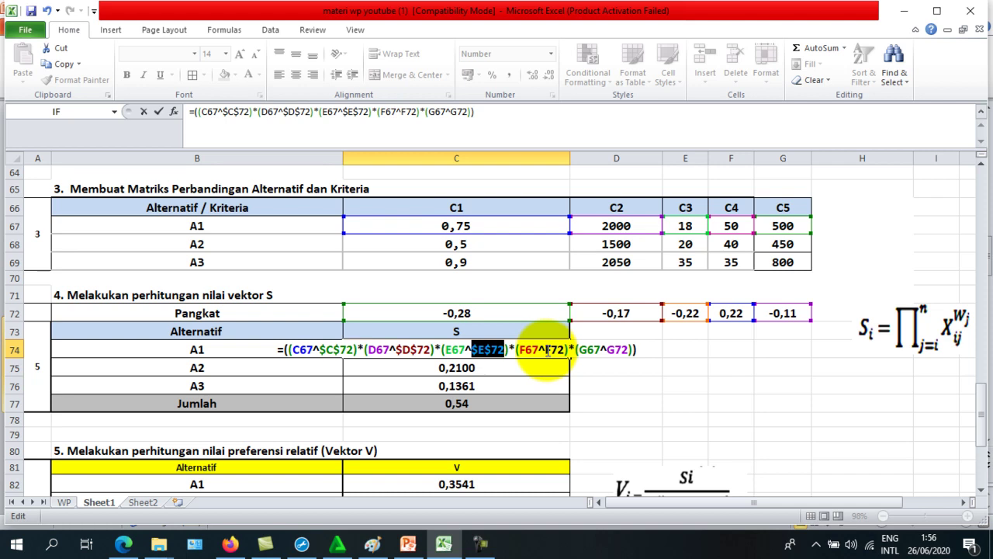
{"action": "left_click_drag", "start_coordinate": [545, 350], "coordinate": [568, 347]}
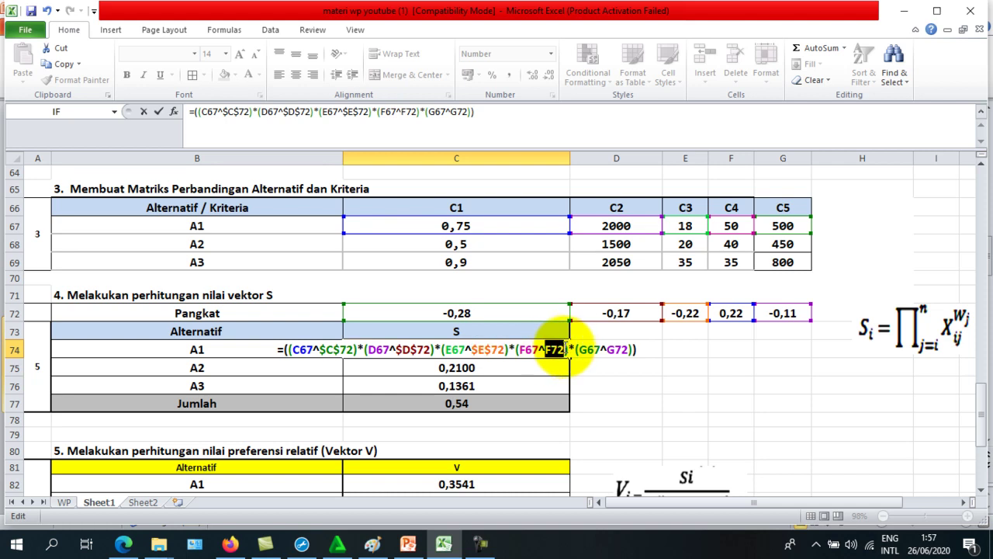
{"action": "key", "text": "F4"}
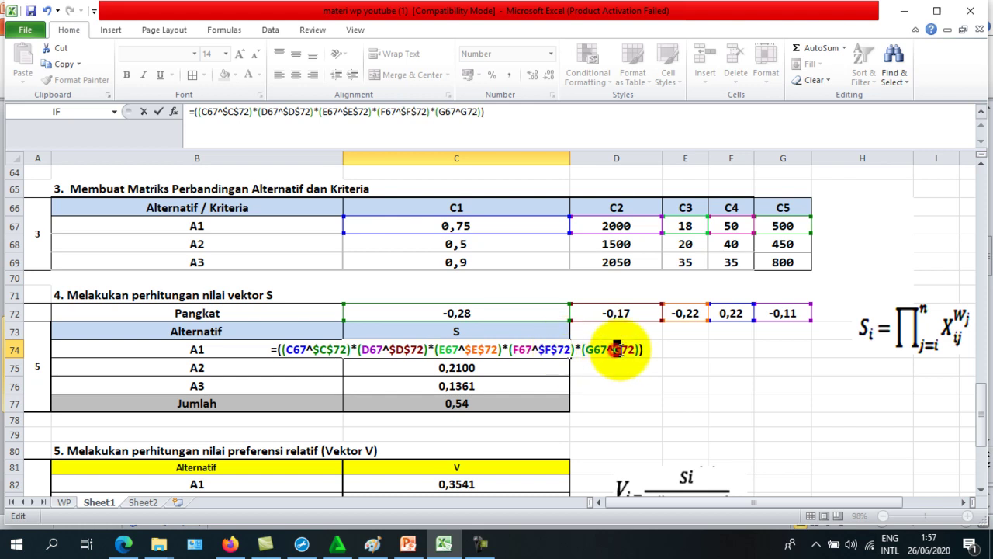
{"action": "left_click_drag", "start_coordinate": [616, 349], "coordinate": [633, 349]}
{"action": "key", "text": "F4"}
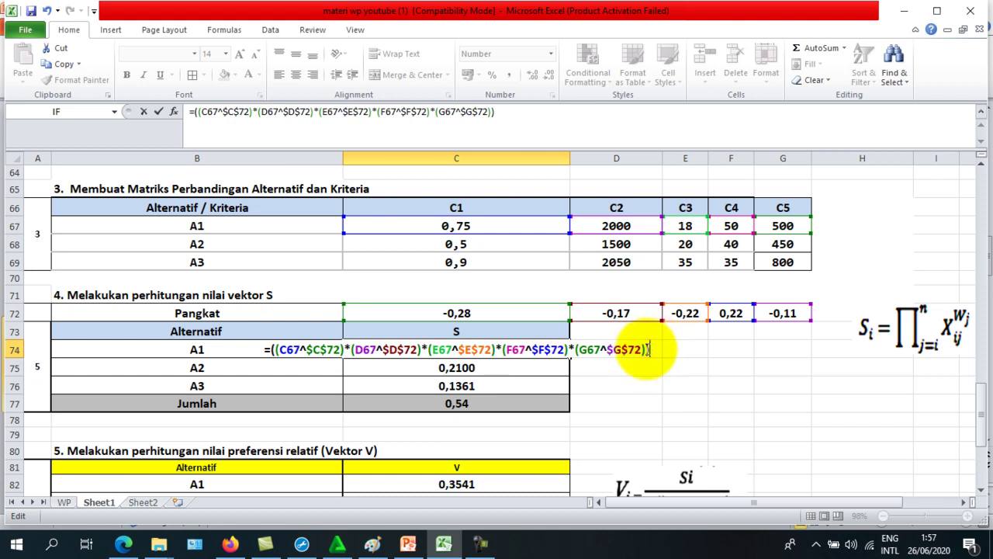
{"action": "left_click", "coordinate": [508, 349]}
{"action": "key", "text": "Return"}
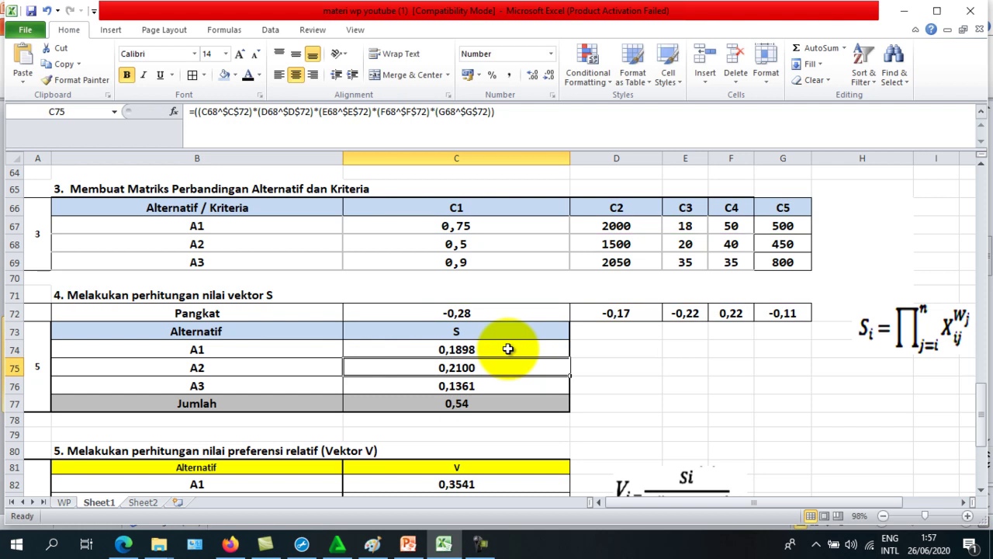
Fill the vector S formula down to C75:C76 for A2 and A3 and check the copy
{"action": "left_click", "coordinate": [488, 349]}
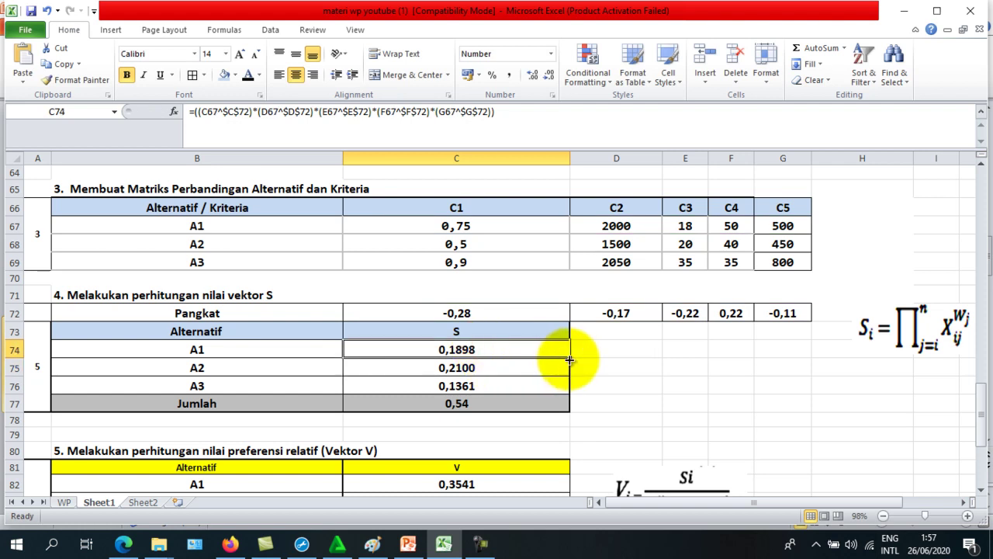
{"action": "mouse_move", "coordinate": [569, 359]}
{"action": "left_mouse_down"}
{"action": "mouse_move", "coordinate": [564, 393]}
{"action": "mouse_move", "coordinate": [572, 394]}
{"action": "left_mouse_up"}
{"action": "left_click", "coordinate": [642, 388]}
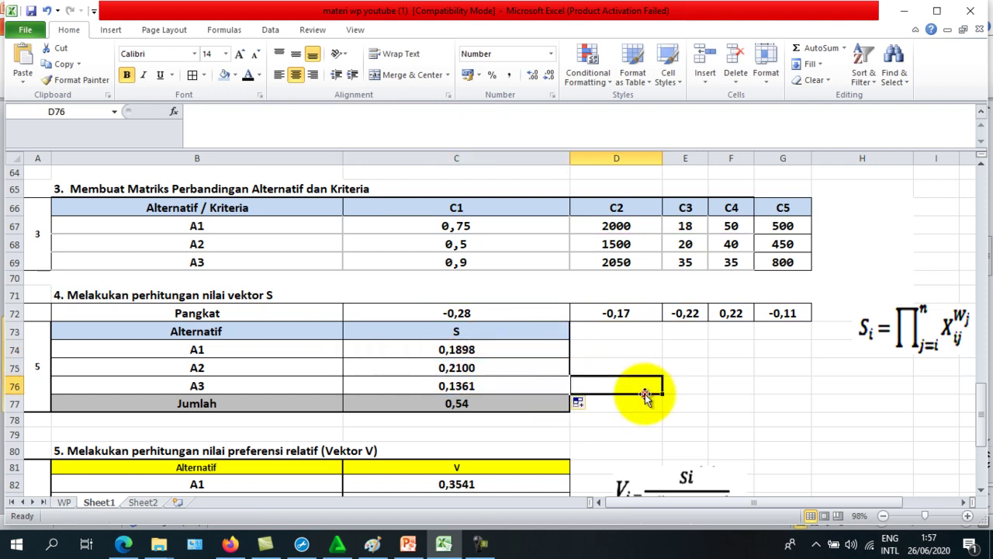
{"action": "left_click", "coordinate": [470, 368]}
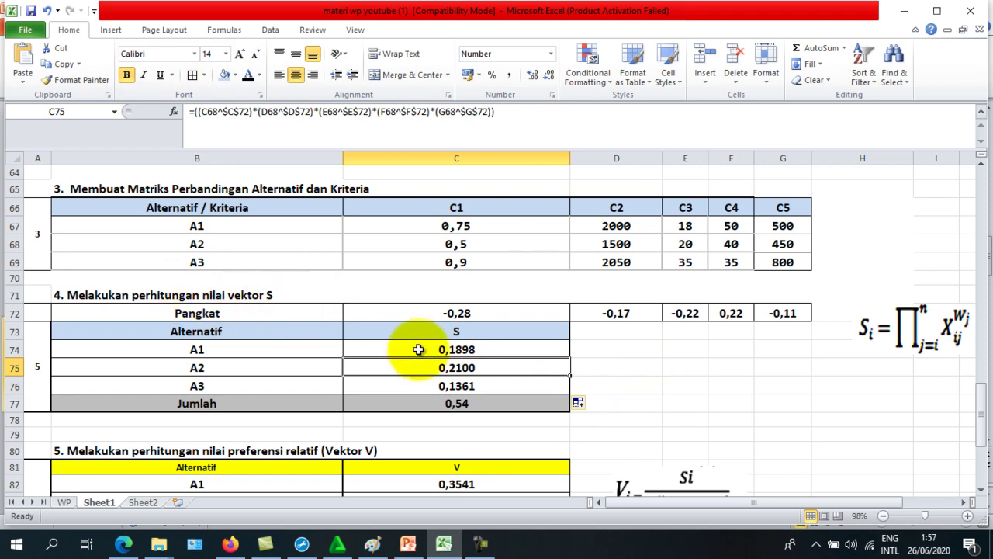
{"action": "left_click", "coordinate": [633, 390]}
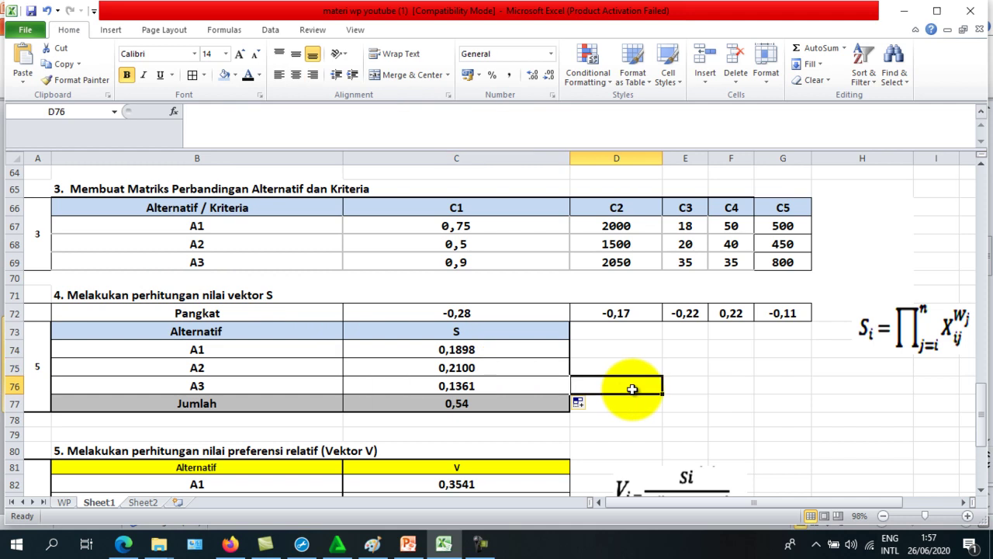
{"action": "scroll", "coordinate": [633, 390], "scroll_direction": "down", "scroll_amount": 1}
{"action": "scroll", "coordinate": [632, 389], "scroll_direction": "down", "scroll_amount": 1}
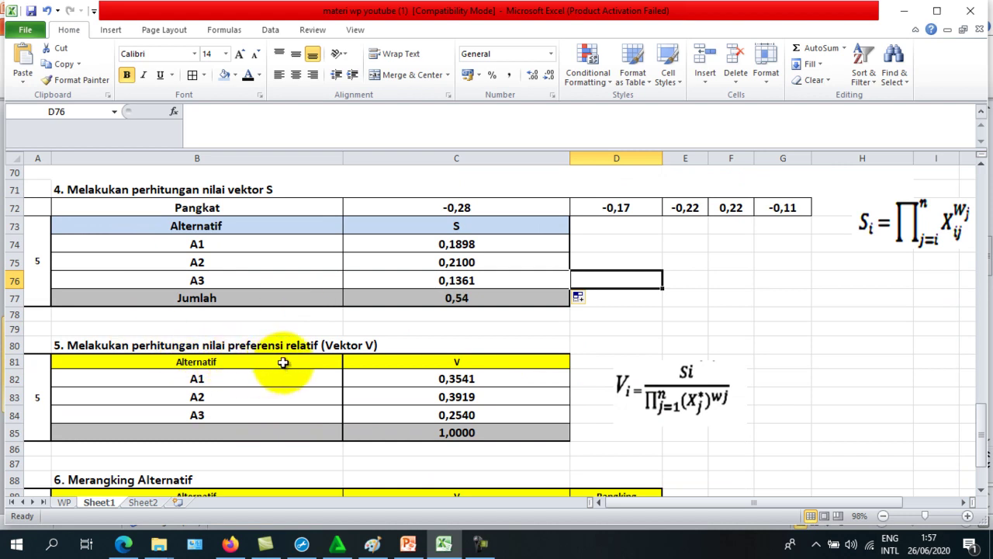
{"action": "left_click", "coordinate": [408, 543]}
Scroll to slide 5's Vektor V formula, then return to Excel
{"action": "scroll", "coordinate": [307, 337], "scroll_direction": "down", "scroll_amount": 1}
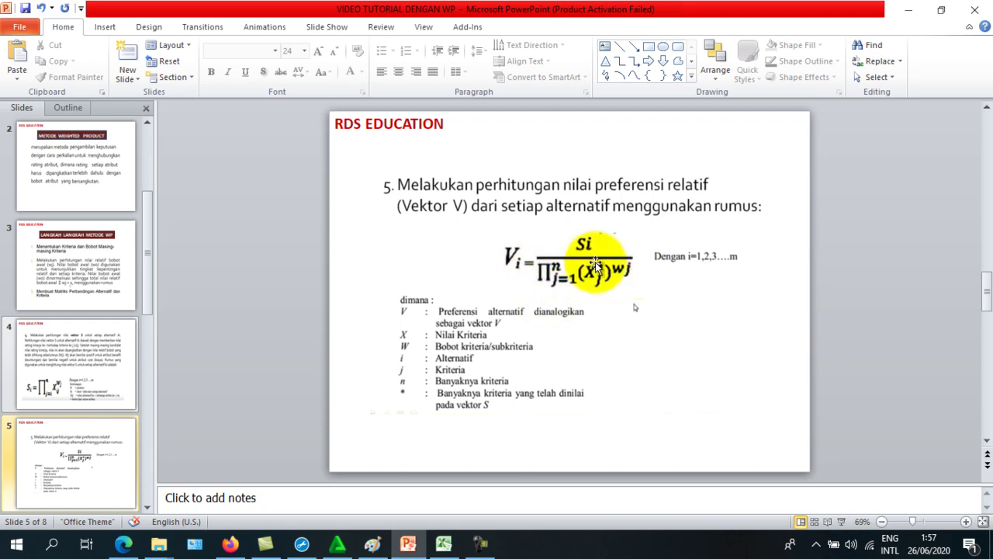
{"action": "left_click", "coordinate": [443, 543]}
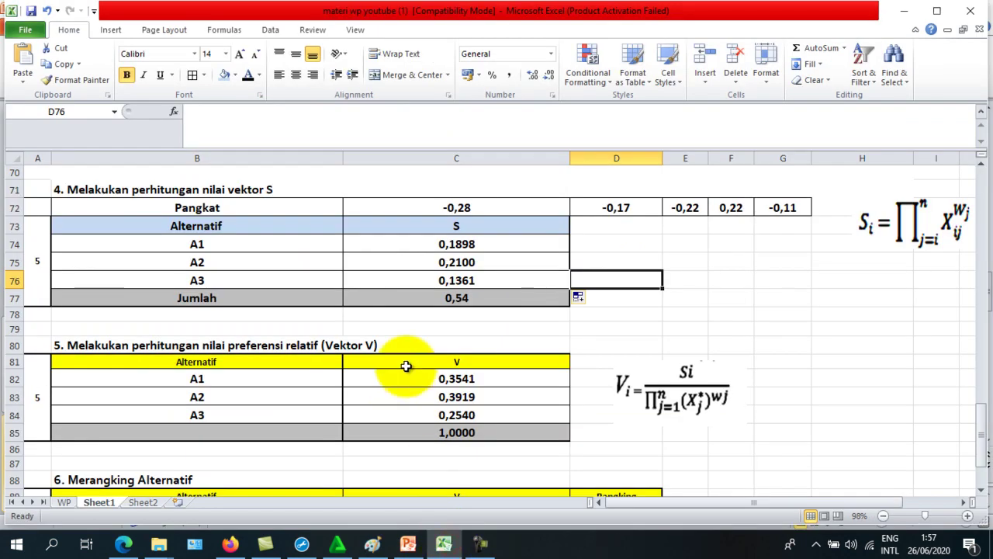
Select C82, the Vektor V cell for alternative A1
{"action": "scroll", "coordinate": [405, 365], "scroll_direction": "down", "scroll_amount": 1}
{"action": "left_click", "coordinate": [423, 325]}
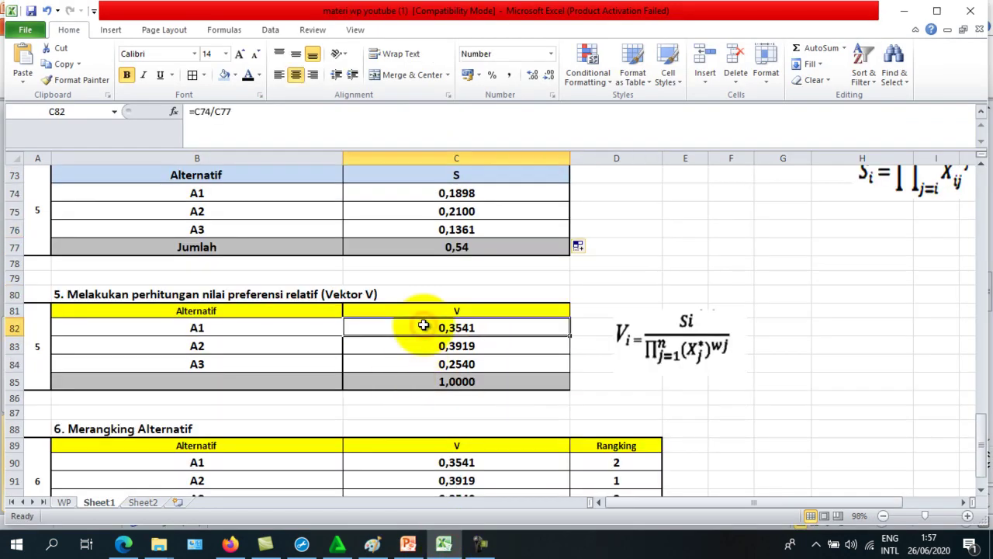
{"action": "scroll", "coordinate": [424, 325], "scroll_direction": "up", "scroll_amount": 1}
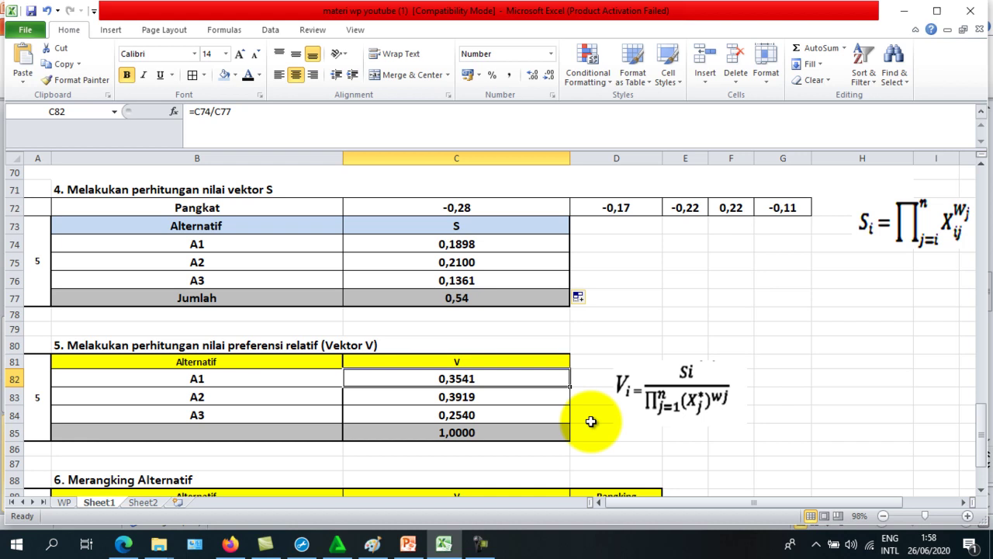
Enter =C74/C77 in C82 and fill it down toward C85
{"action": "type", "text": "="}
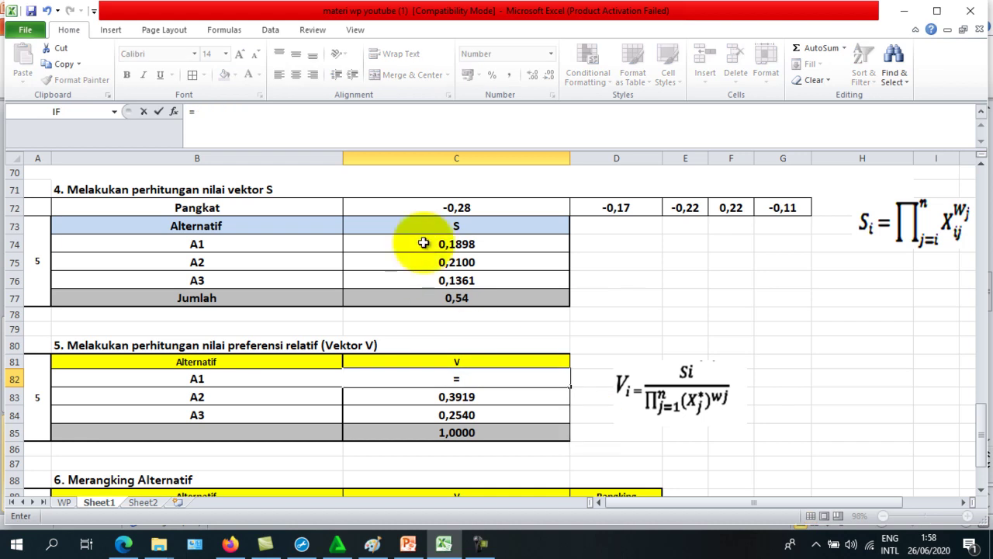
{"action": "left_click", "coordinate": [423, 243]}
{"action": "type", "text": "/"}
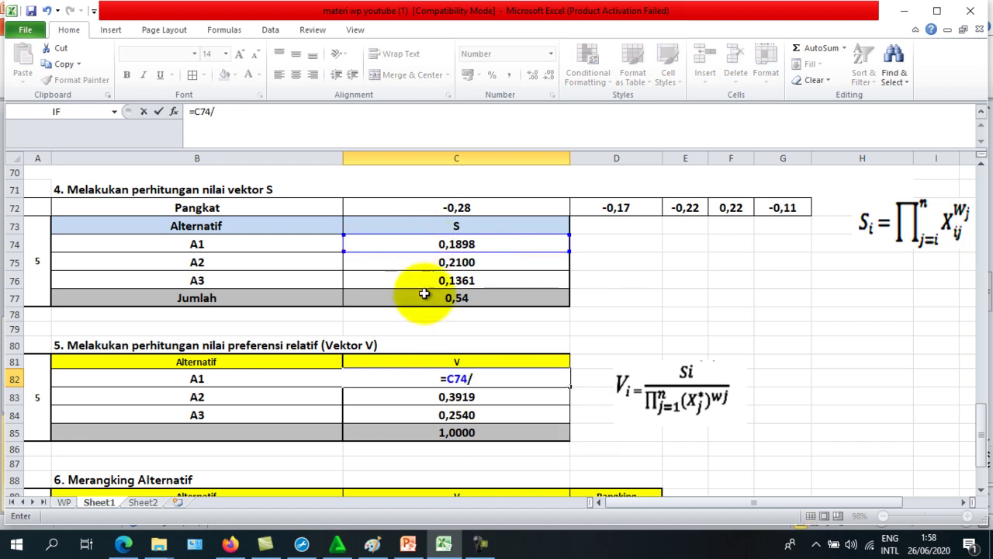
{"action": "left_click", "coordinate": [424, 294]}
{"action": "key", "text": "Return"}
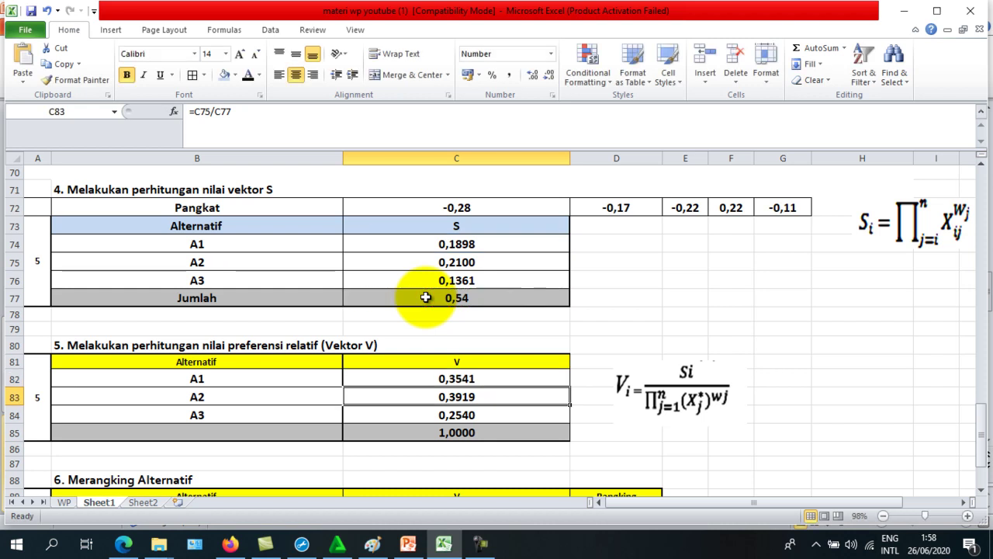
{"action": "left_click", "coordinate": [464, 379]}
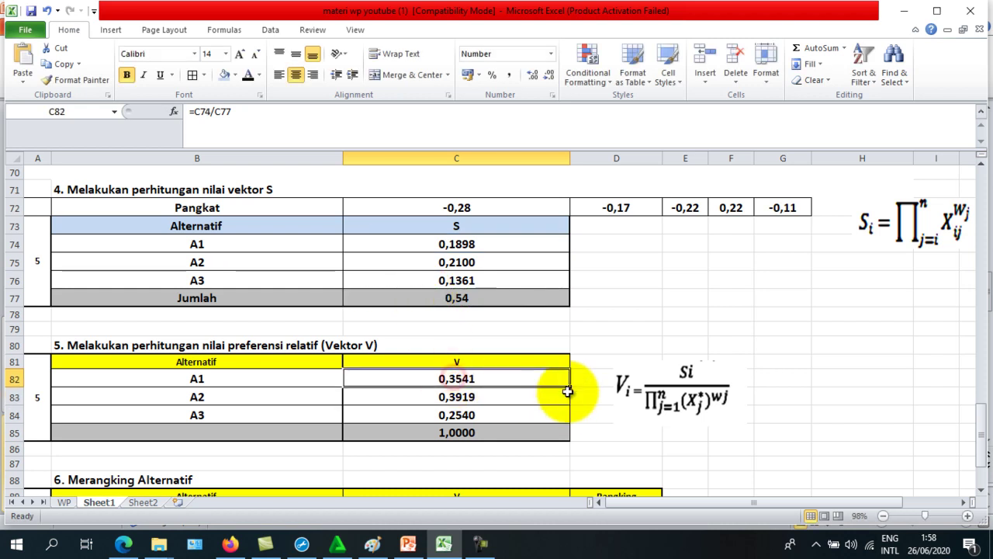
{"action": "left_click_drag", "start_coordinate": [569, 387], "coordinate": [568, 432]}
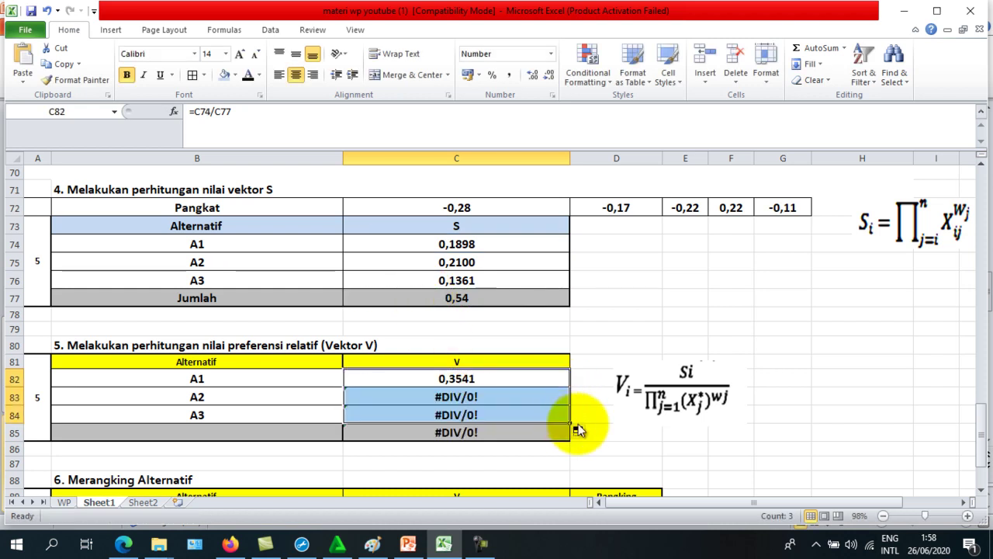
Rewrite C83 as =C75/C77 and C84 as =C76/C77, giving 0,3919 and 0,2540
{"action": "left_click", "coordinate": [485, 398]}
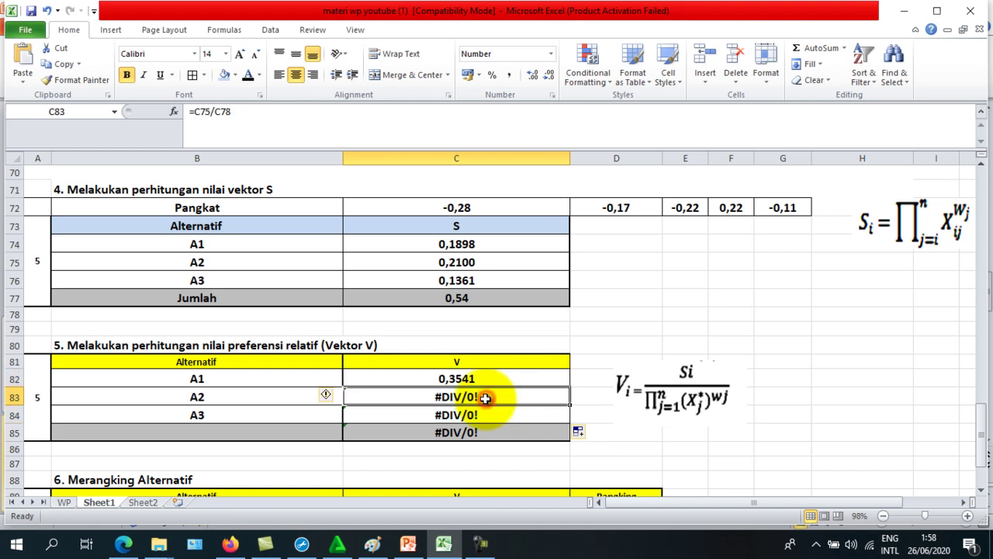
{"action": "type", "text": "="}
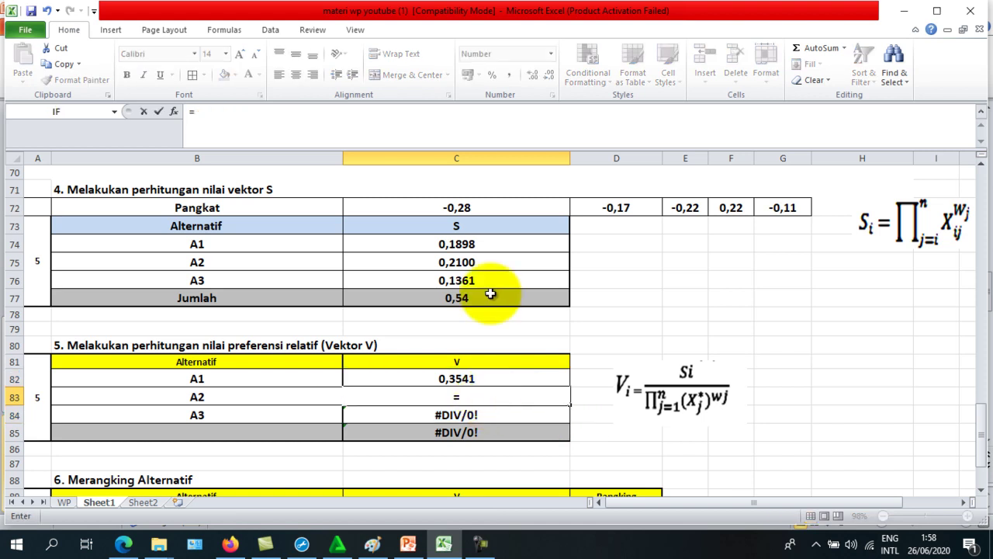
{"action": "left_click", "coordinate": [448, 262]}
{"action": "type", "text": "/"}
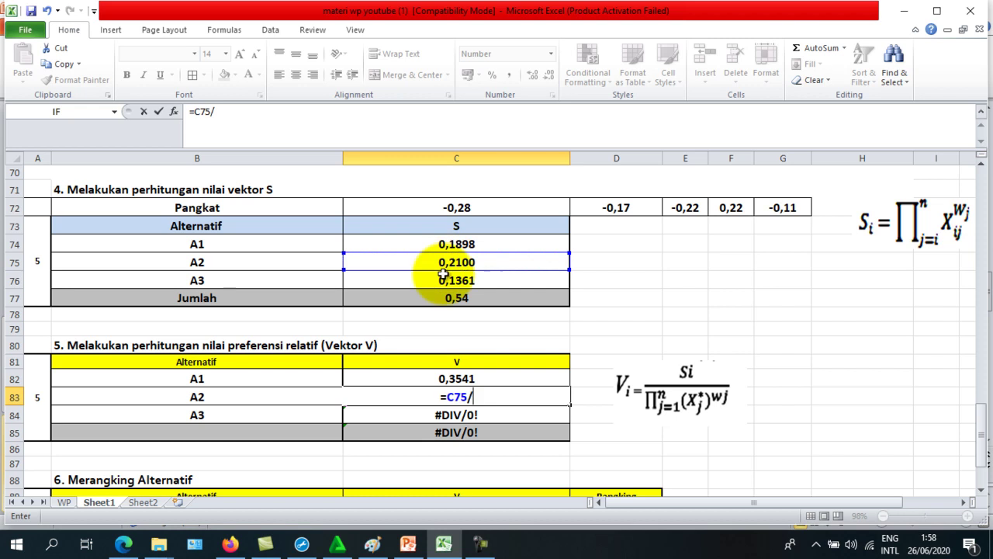
{"action": "left_click", "coordinate": [443, 299]}
{"action": "key", "text": "Return"}
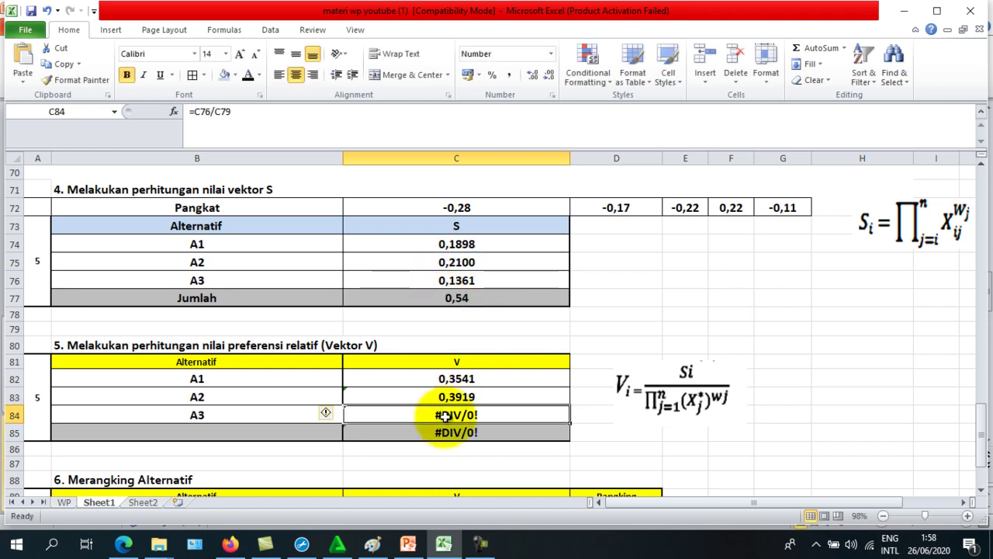
{"action": "type", "text": "="}
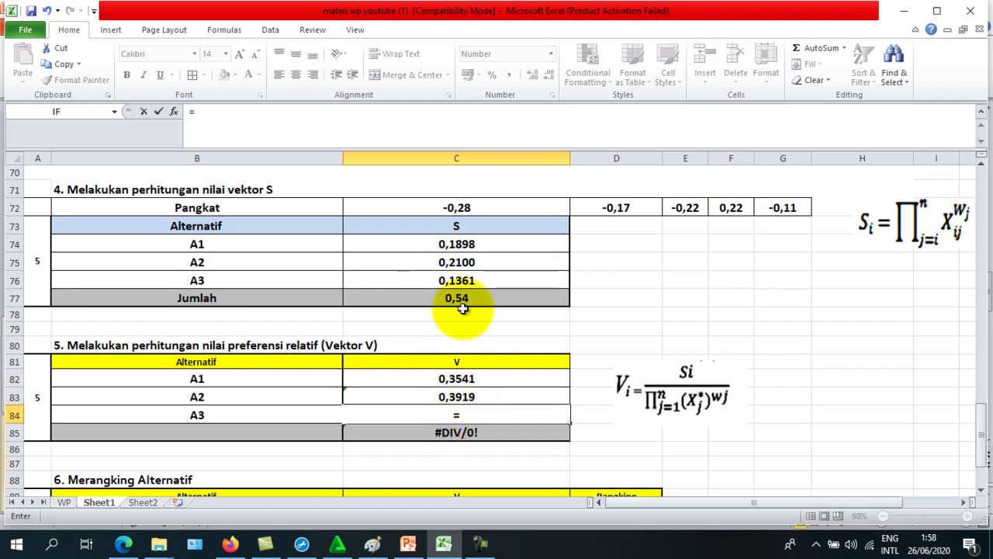
{"action": "left_click", "coordinate": [456, 280]}
{"action": "type", "text": "/"}
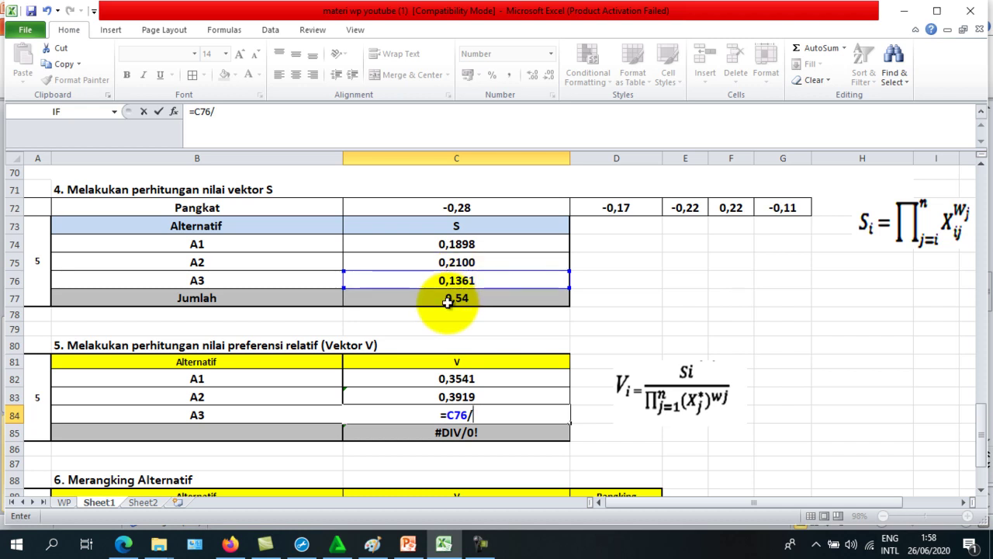
{"action": "left_click", "coordinate": [448, 301]}
{"action": "key", "text": "Return"}
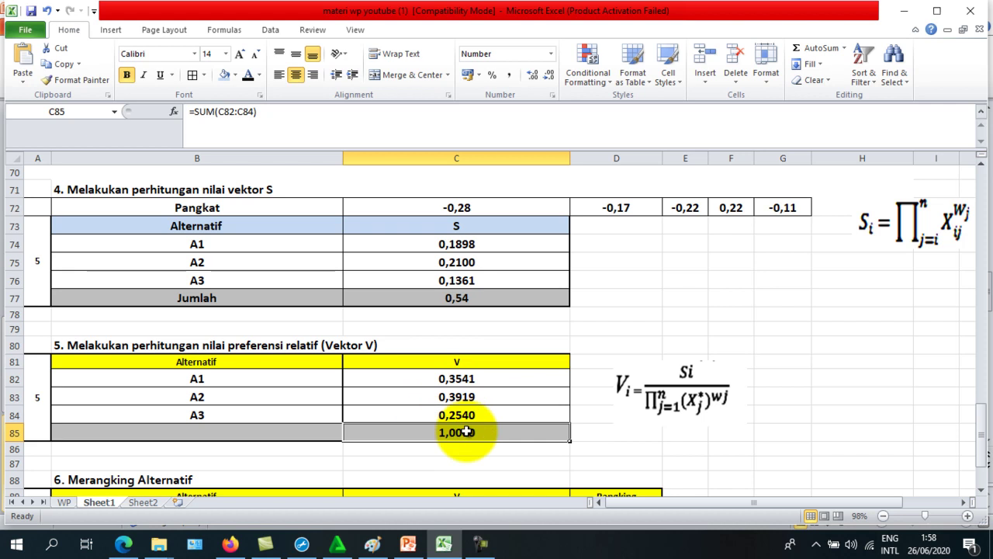
{"action": "left_click", "coordinate": [656, 503]}
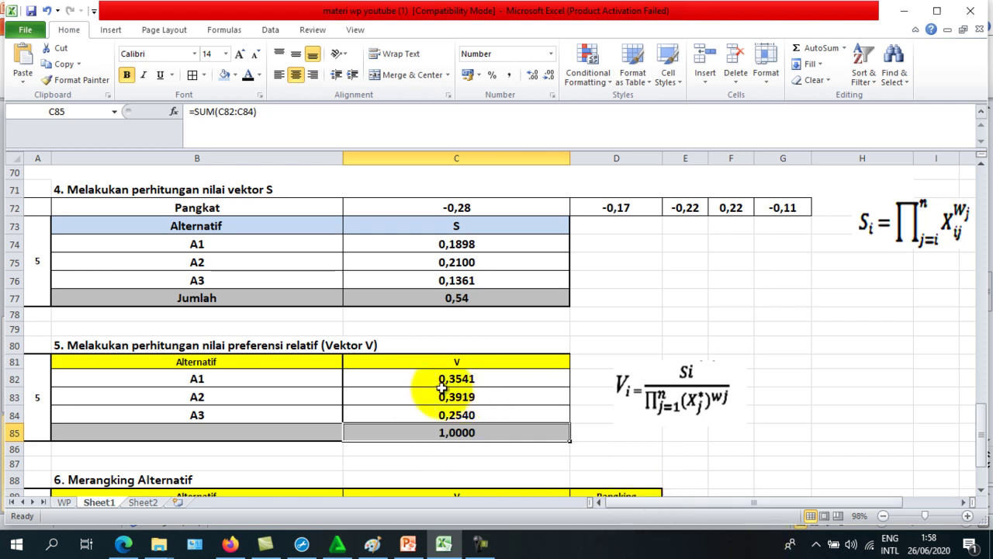
{"action": "scroll", "coordinate": [440, 388], "scroll_direction": "down", "scroll_amount": 1}
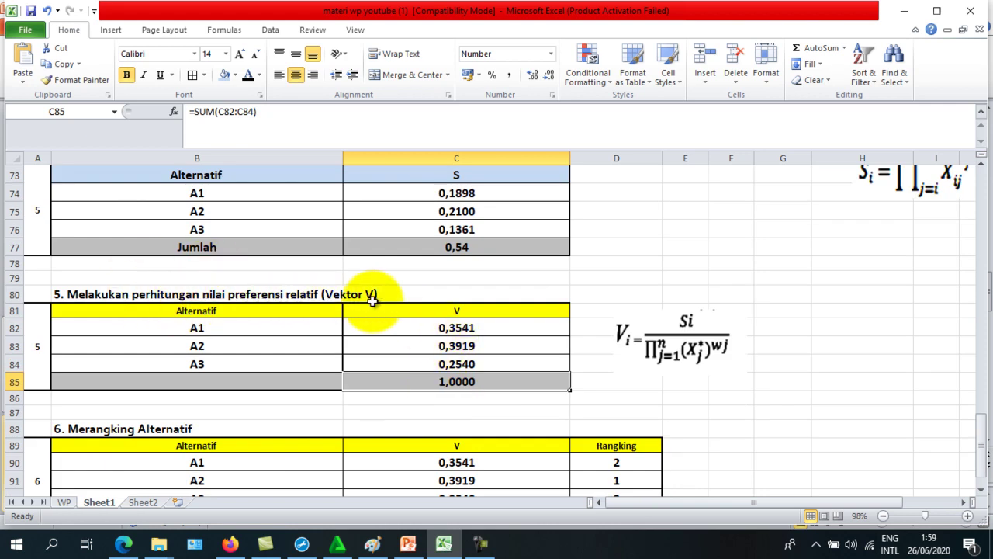
{"action": "left_click", "coordinate": [625, 371]}
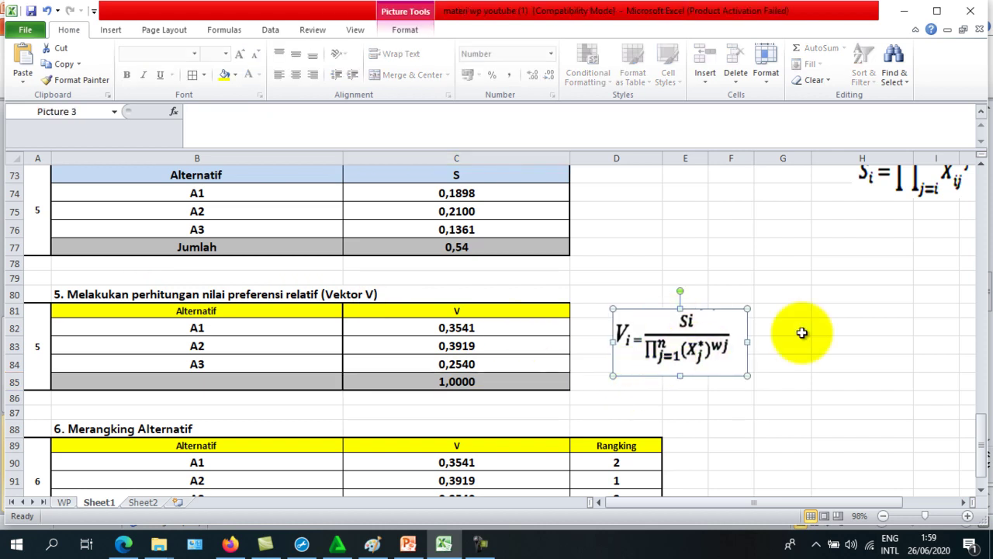
{"action": "scroll", "coordinate": [854, 322], "scroll_direction": "up", "scroll_amount": 1}
{"action": "scroll", "coordinate": [843, 333], "scroll_direction": "up", "scroll_amount": 1}
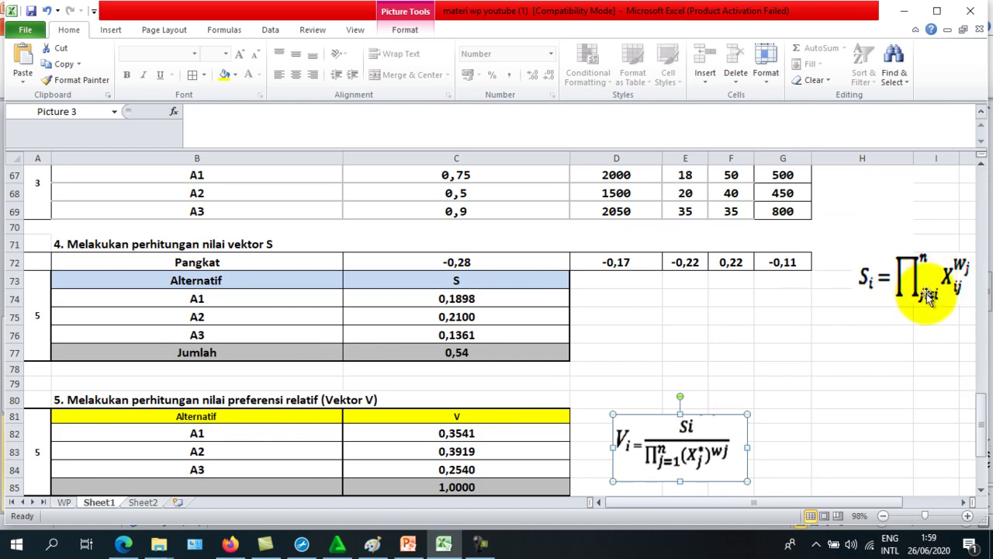
{"action": "scroll", "coordinate": [437, 471], "scroll_direction": "down", "scroll_amount": 1}
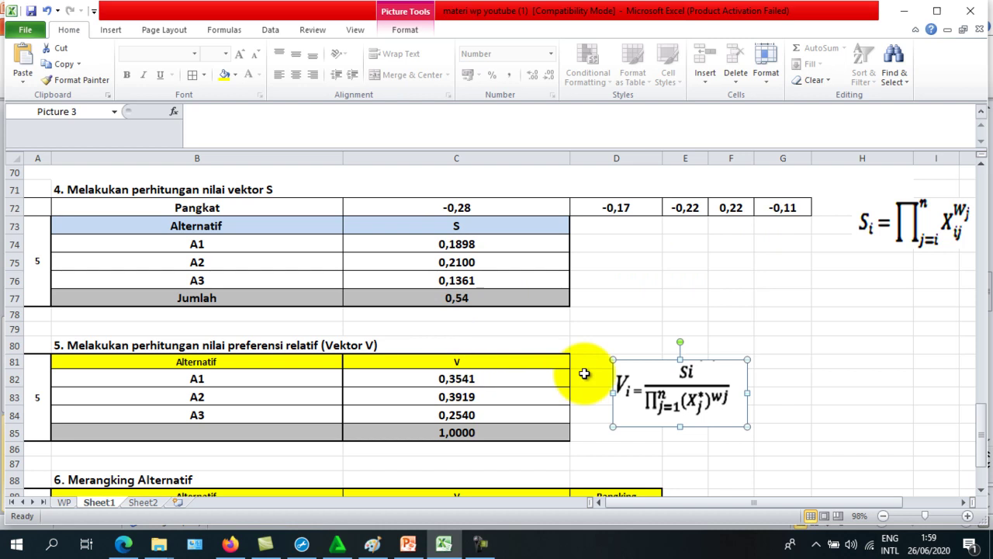
{"action": "left_click", "coordinate": [871, 394]}
{"action": "scroll", "coordinate": [598, 365], "scroll_direction": "down", "scroll_amount": 2}
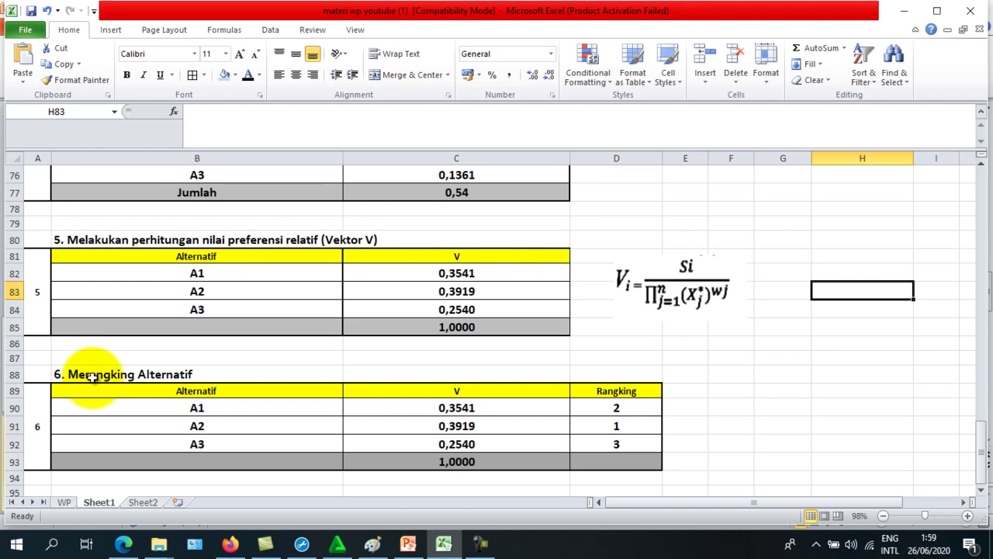
View PowerPoint slide 6 on ranking the alternatives, then return to Excel
{"action": "left_click", "coordinate": [405, 543]}
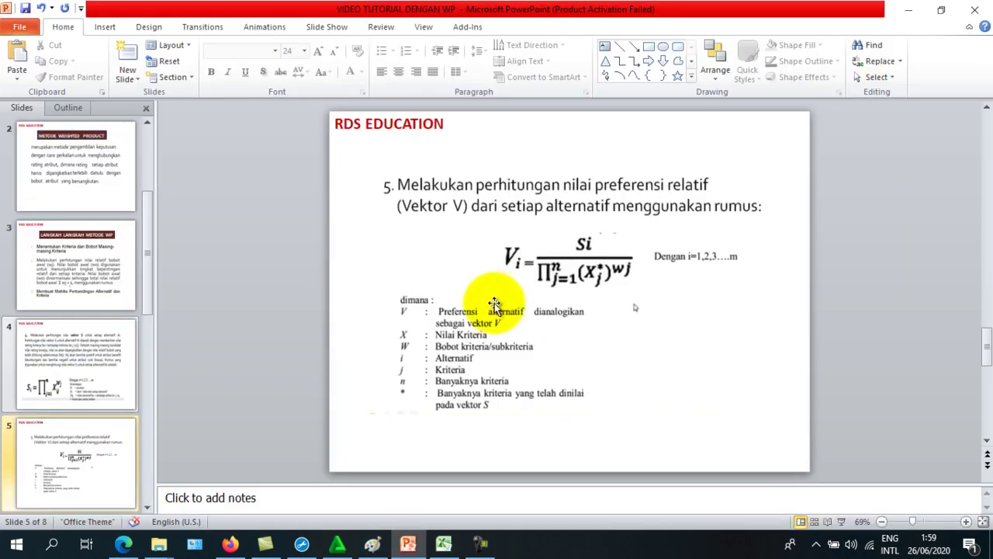
{"action": "scroll", "coordinate": [566, 317], "scroll_direction": "down", "scroll_amount": 2}
{"action": "scroll", "coordinate": [554, 248], "scroll_direction": "down", "scroll_amount": 1}
{"action": "scroll", "coordinate": [552, 314], "scroll_direction": "up", "scroll_amount": 2}
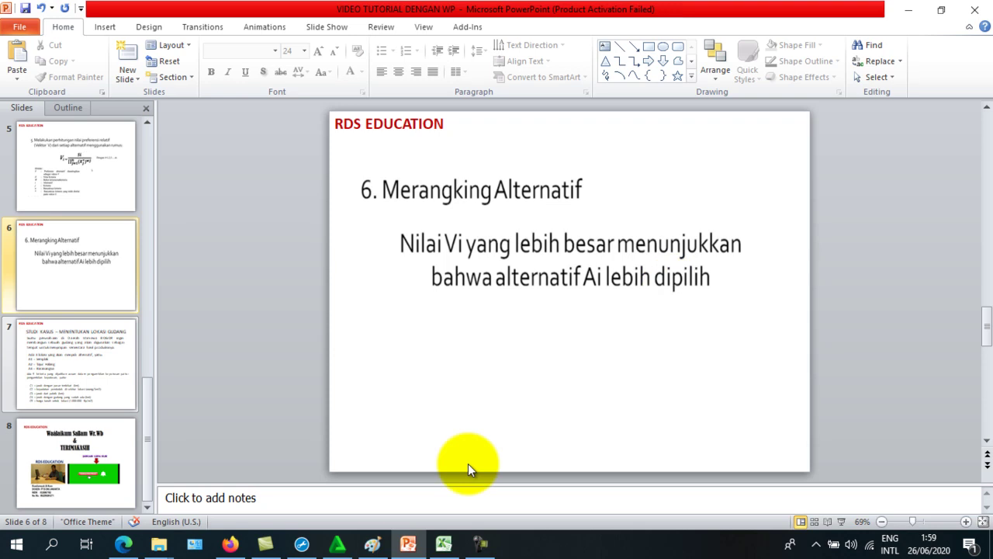
{"action": "left_click", "coordinate": [447, 545]}
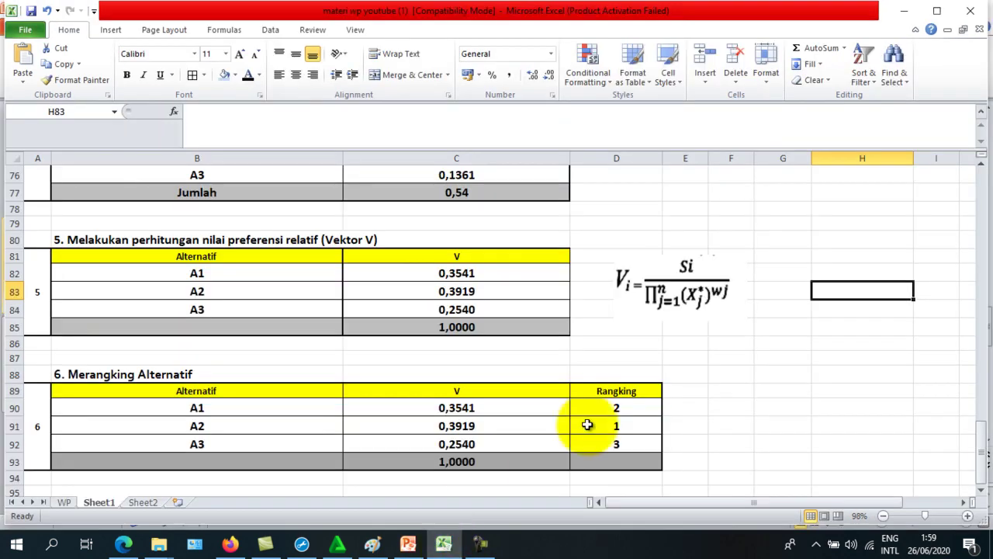
{"action": "left_click", "coordinate": [783, 425]}
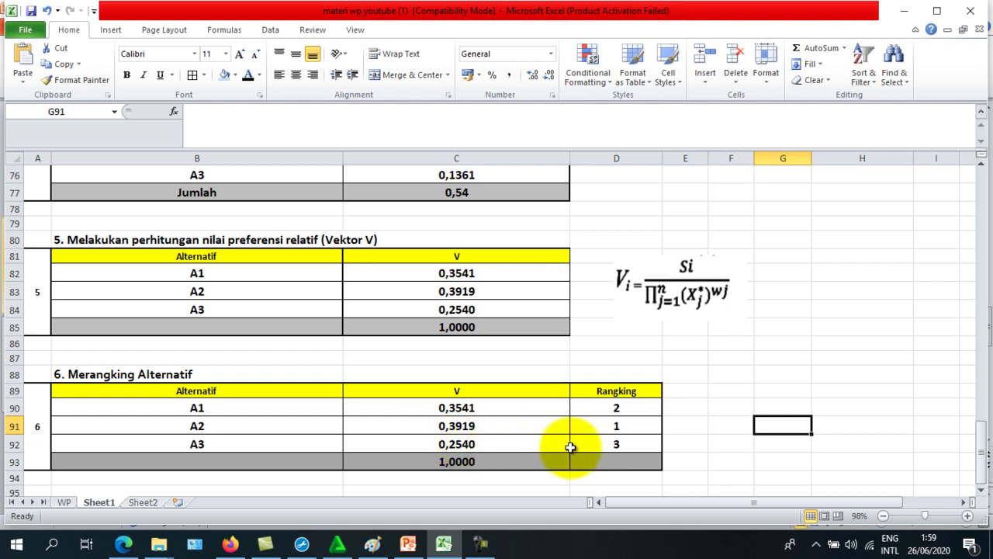
{"action": "scroll", "coordinate": [258, 422], "scroll_direction": "down", "scroll_amount": 1}
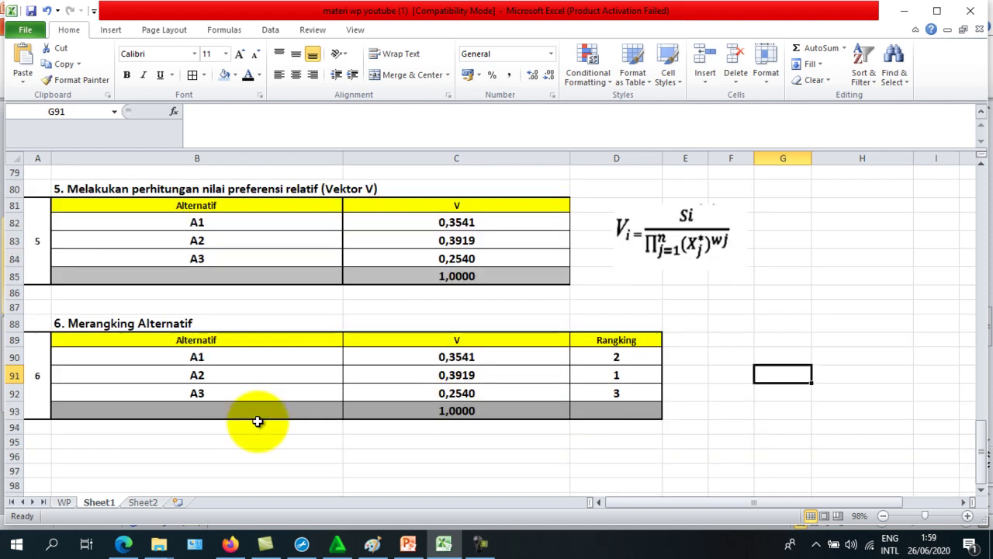
{"action": "scroll", "coordinate": [442, 439], "scroll_direction": "up", "scroll_amount": 1}
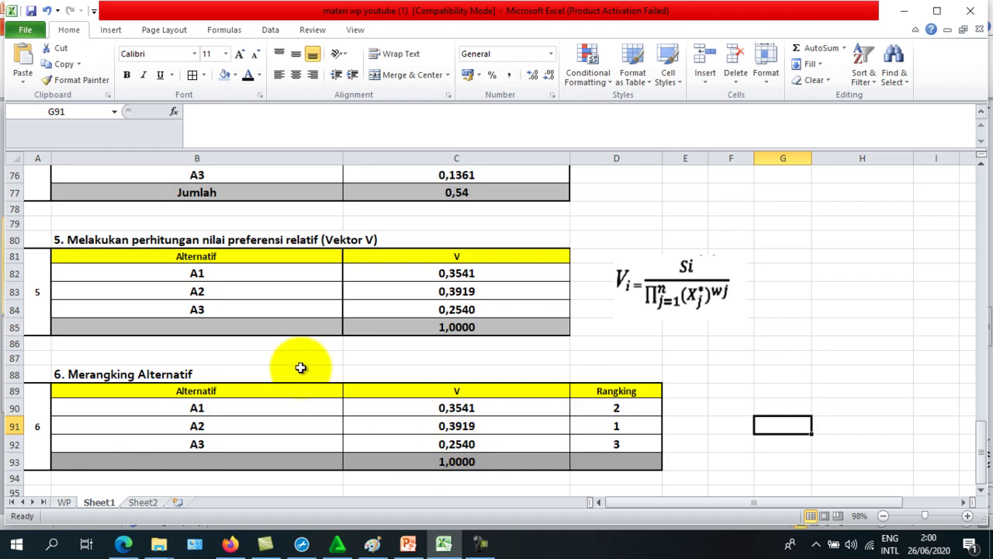
{"action": "left_click", "coordinate": [210, 430]}
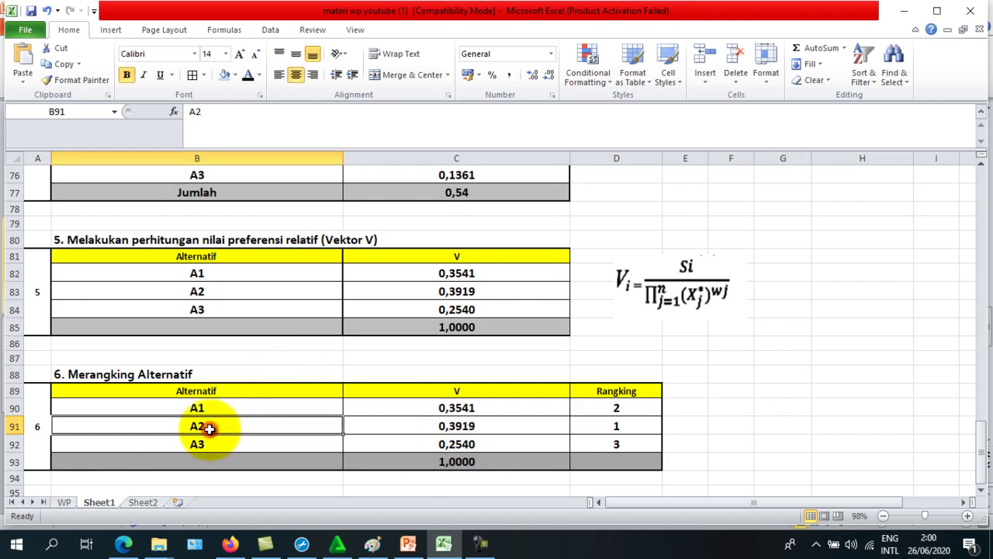
{"action": "scroll", "coordinate": [345, 423], "scroll_direction": "down", "scroll_amount": 1}
{"action": "scroll", "coordinate": [344, 423], "scroll_direction": "up", "scroll_amount": 3}
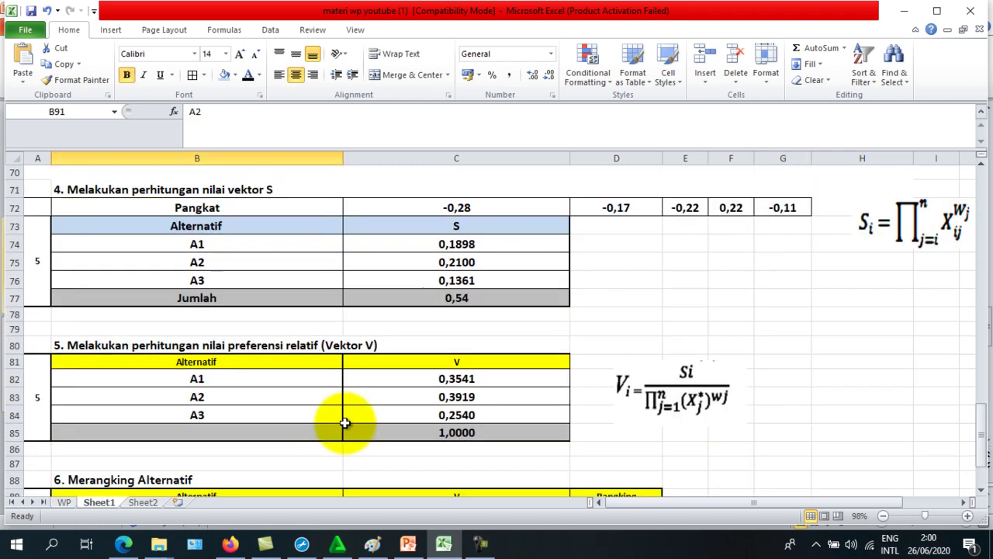
{"action": "scroll", "coordinate": [344, 423], "scroll_direction": "up", "scroll_amount": 5}
{"action": "scroll", "coordinate": [344, 423], "scroll_direction": "up", "scroll_amount": 5}
{"action": "scroll", "coordinate": [345, 423], "scroll_direction": "up", "scroll_amount": 5}
{"action": "scroll", "coordinate": [344, 423], "scroll_direction": "up", "scroll_amount": 5}
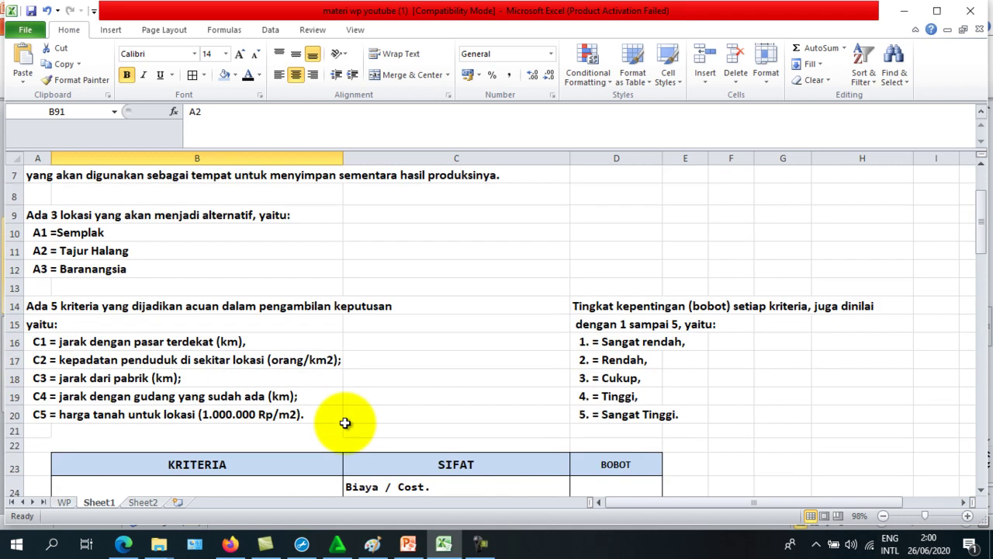
{"action": "scroll", "coordinate": [344, 422], "scroll_direction": "up", "scroll_amount": 2}
{"action": "scroll", "coordinate": [171, 378], "scroll_direction": "down", "scroll_amount": 2}
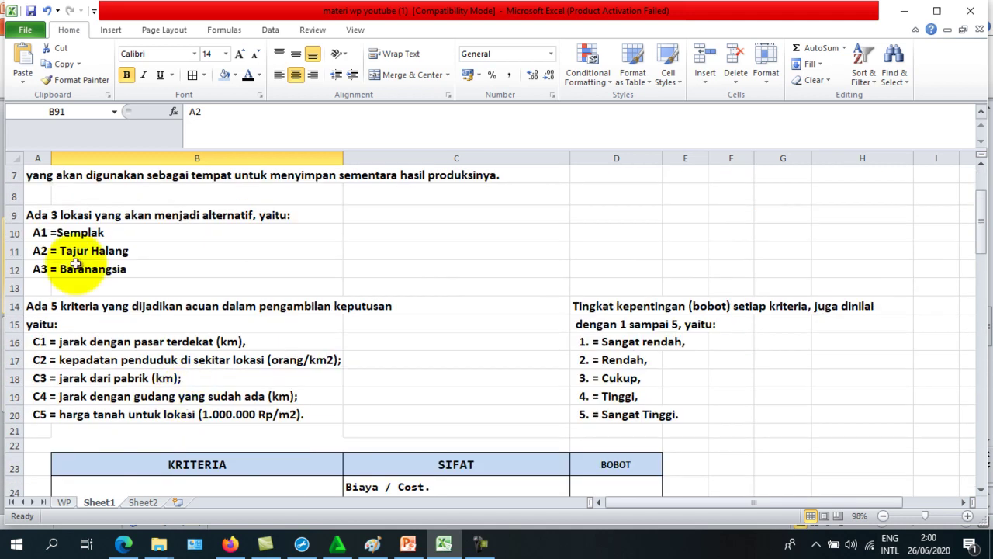
{"action": "scroll", "coordinate": [144, 272], "scroll_direction": "down", "scroll_amount": 5}
{"action": "scroll", "coordinate": [88, 311], "scroll_direction": "down", "scroll_amount": 6}
{"action": "scroll", "coordinate": [113, 327], "scroll_direction": "down", "scroll_amount": 8}
{"action": "scroll", "coordinate": [113, 327], "scroll_direction": "down", "scroll_amount": 4}
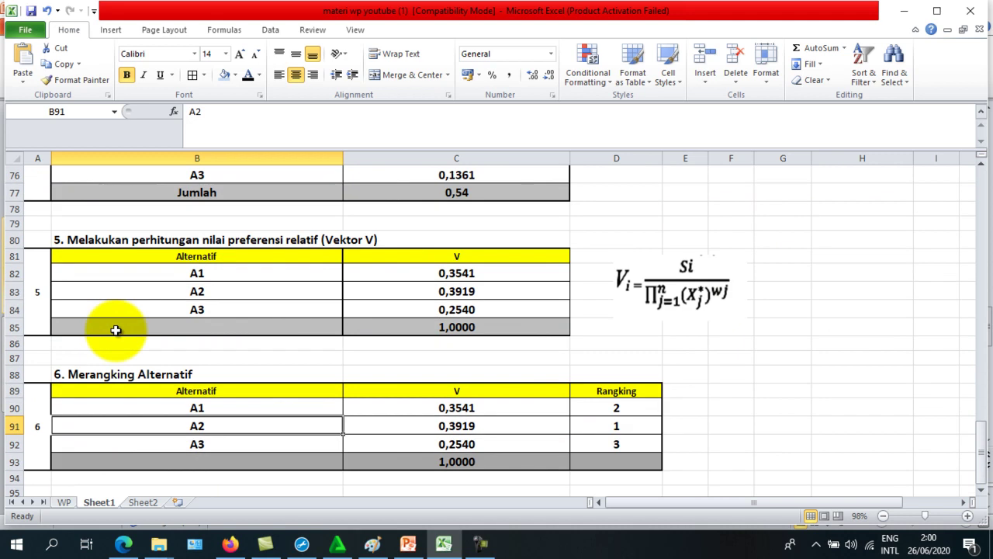
{"action": "scroll", "coordinate": [116, 330], "scroll_direction": "down", "scroll_amount": 2}
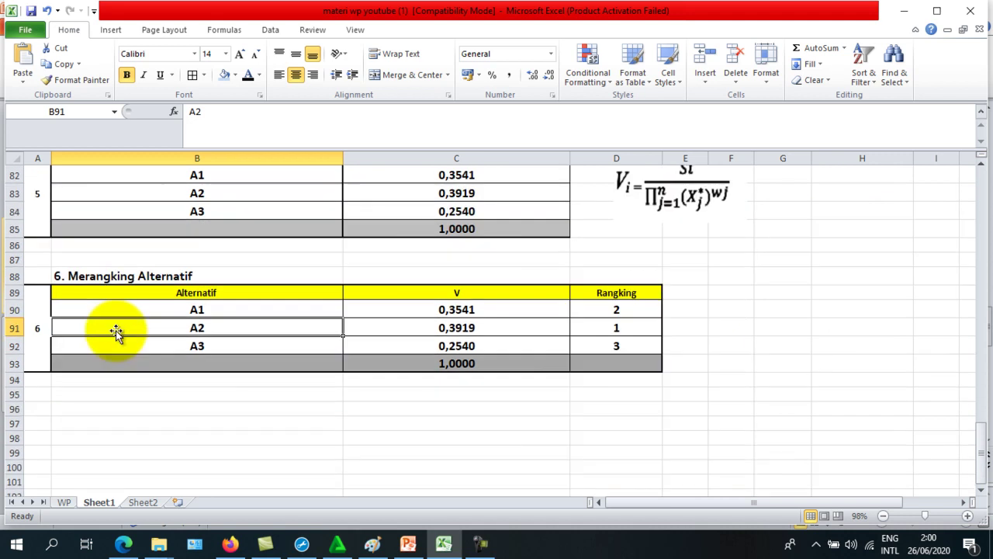
{"action": "left_click", "coordinate": [166, 395]}
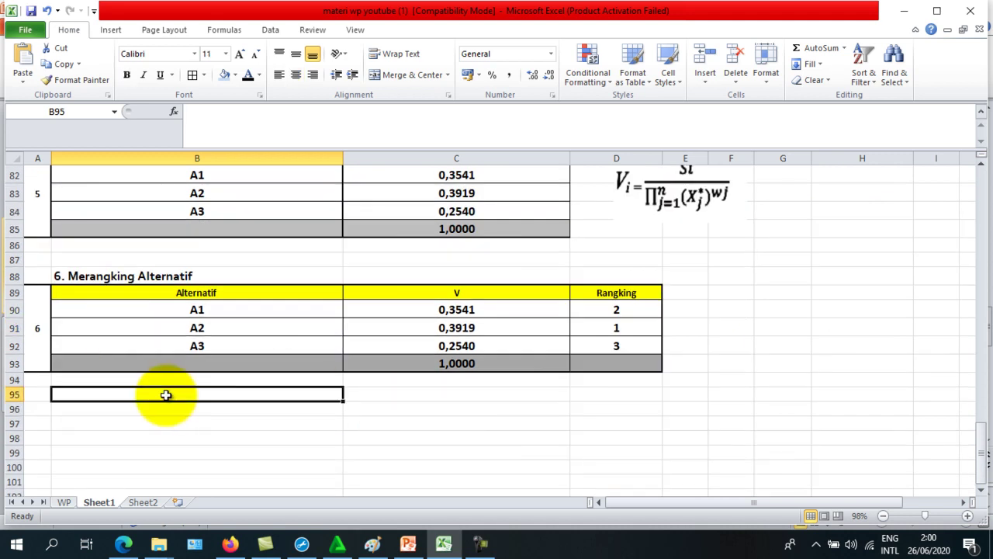
Type 'Kesimpulan menentukan lokasi gudang adalah A2+Tajur Halang' into B95 at size 14
{"action": "type", "text": "kESIMPUL"}
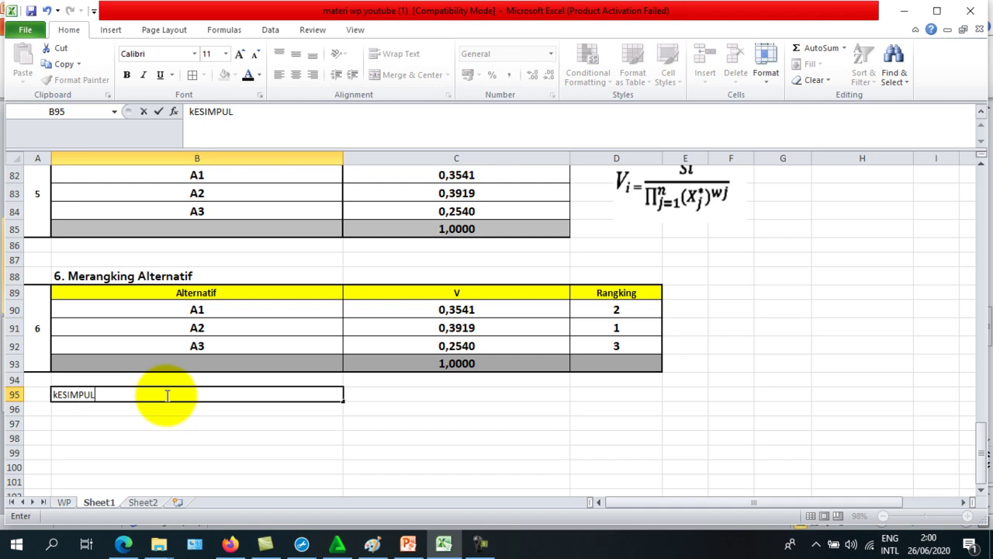
{"action": "type", "text": "A"}
{"action": "key", "text": "BackSpace"}
{"action": "key", "text": "BackSpace"}
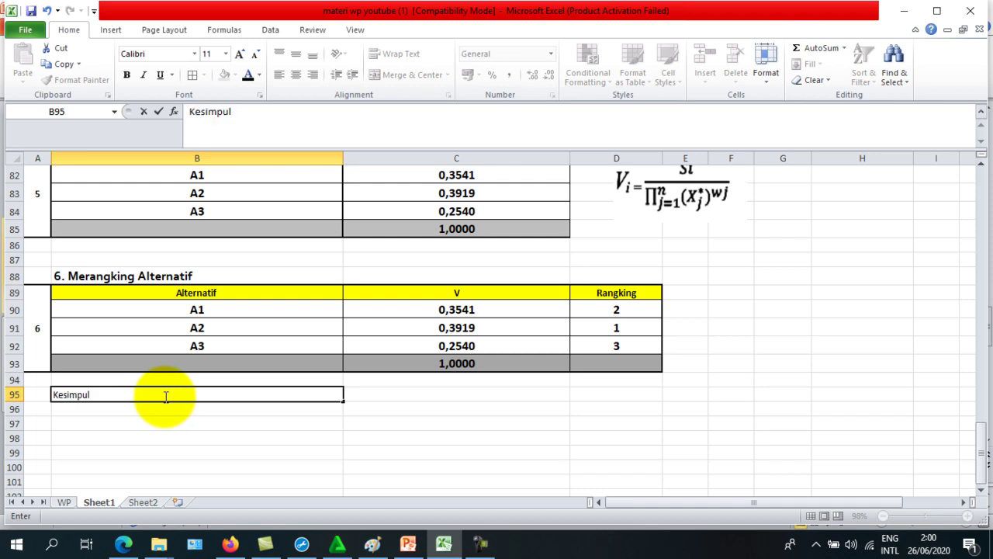
{"action": "key", "text": "BackSpace"}
{"action": "key", "text": "BackSpace"}
{"action": "key", "text": "BackSpace"}
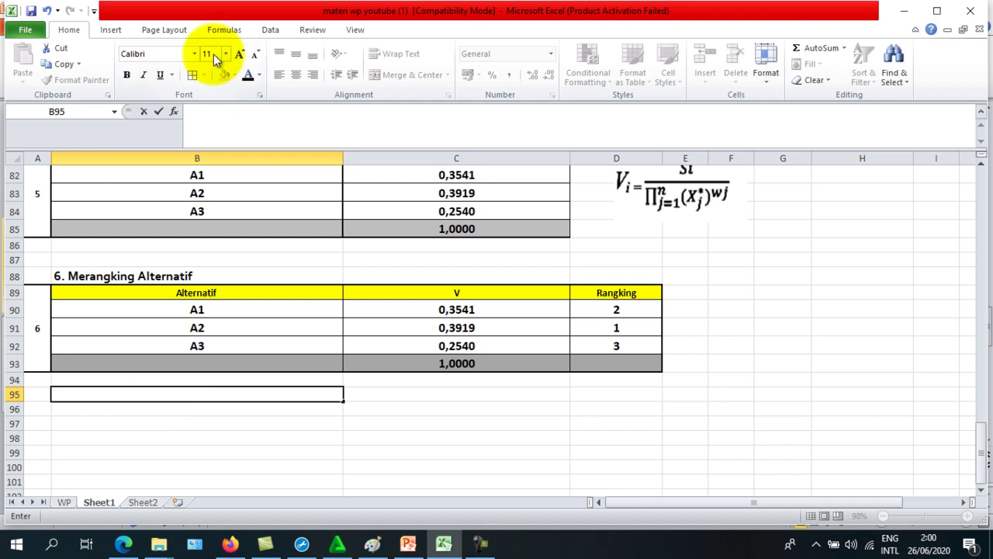
{"action": "left_click", "coordinate": [225, 54]}
{"action": "left_click", "coordinate": [210, 130]}
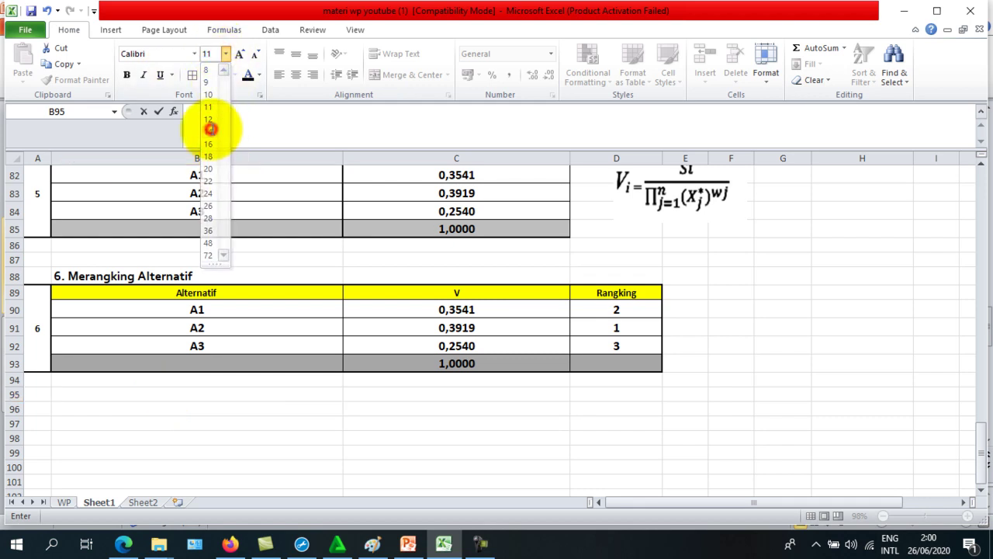
{"action": "type", "text": "K"}
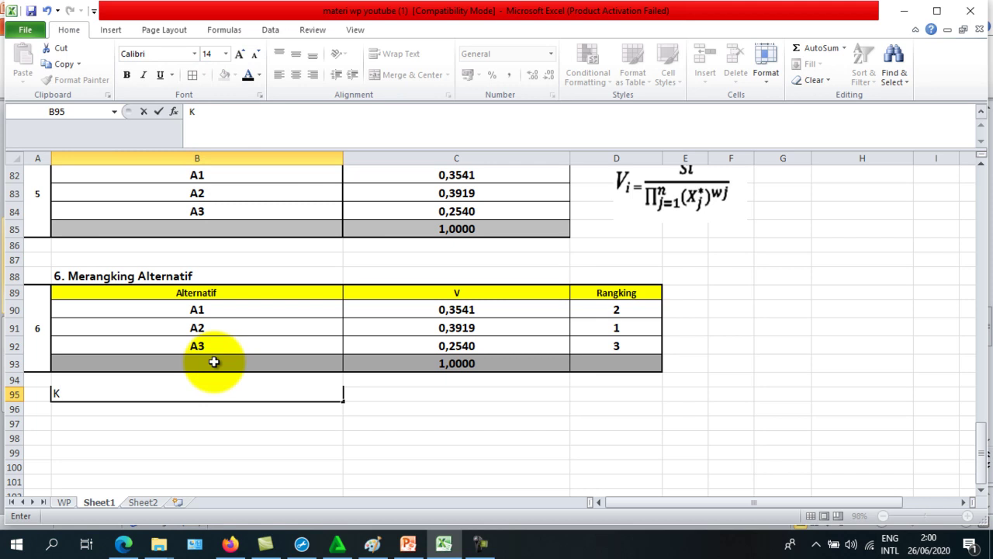
{"action": "type", "text": "esimpul"}
{"action": "type", "text": "an meme"}
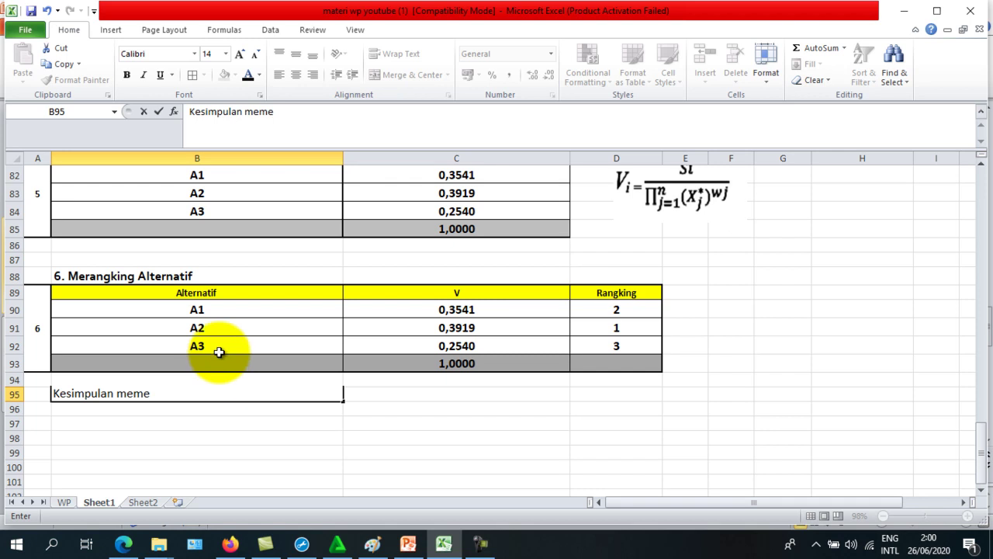
{"action": "key", "text": "BackSpace"}
{"action": "key", "text": "BackSpace"}
{"action": "type", "text": "ne"}
{"action": "type", "text": "ntukan lo"}
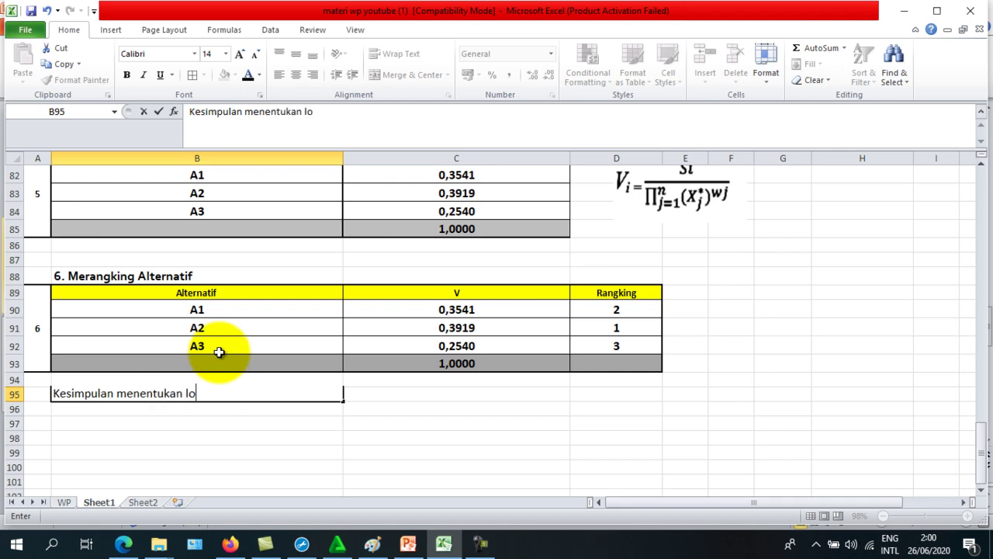
{"action": "type", "text": "kasi guda"}
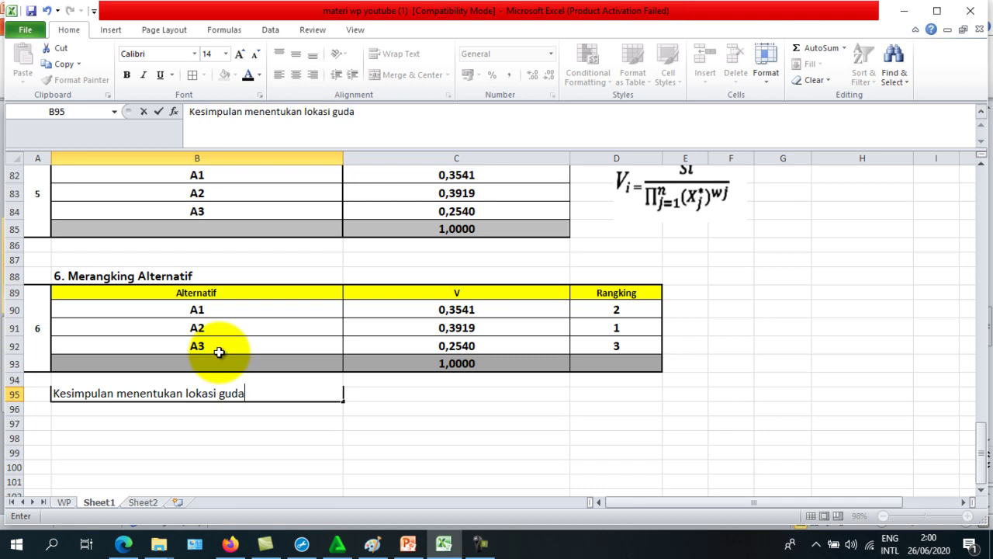
{"action": "type", "text": "ng "}
{"action": "type", "text": "adala"}
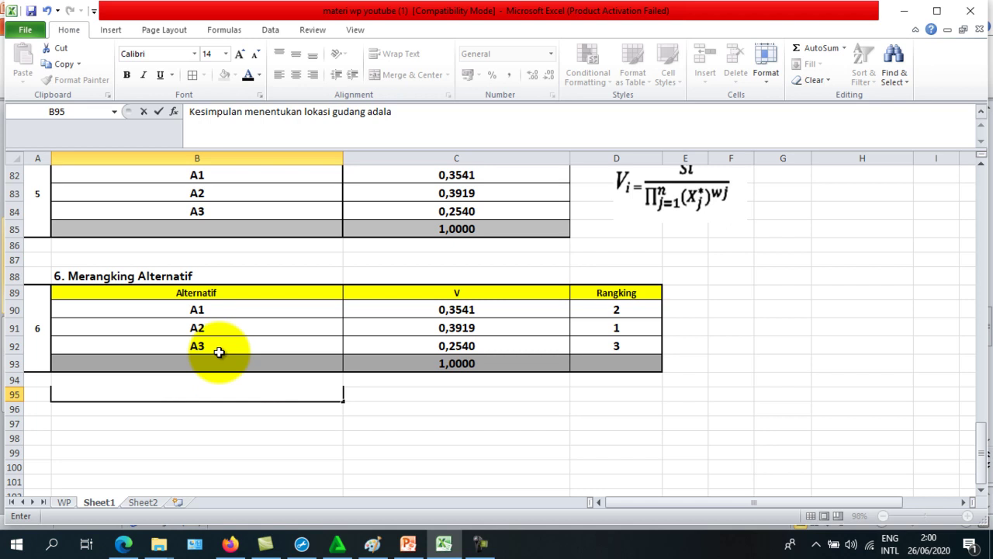
{"action": "type", "text": "h A2"}
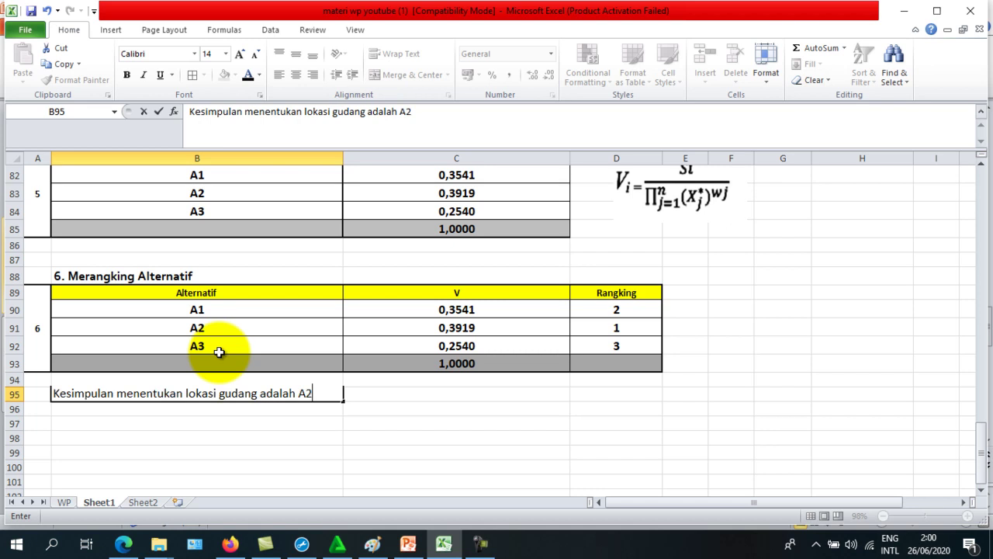
{"action": "type", "text": "+Ta"}
{"action": "type", "text": "jur Ha"}
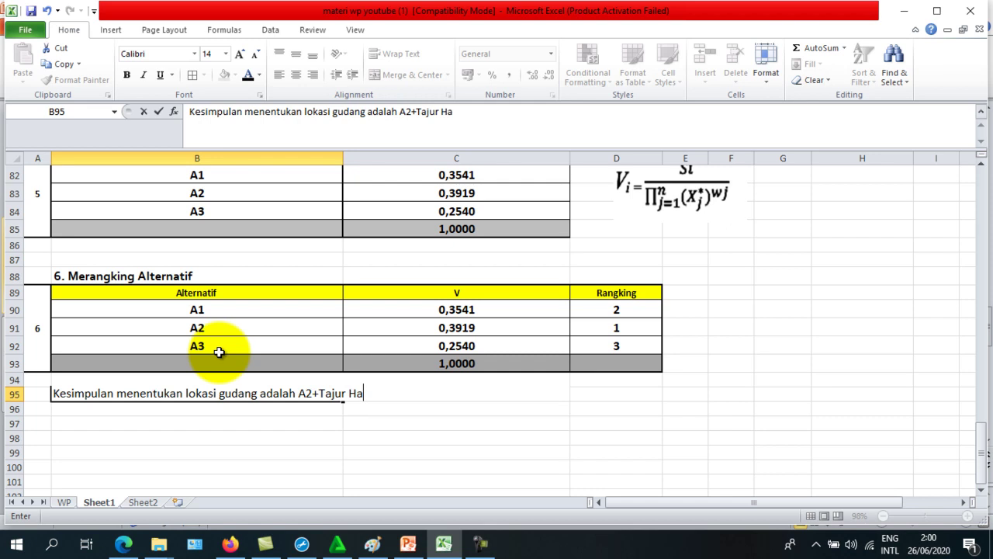
{"action": "type", "text": "lan"}
{"action": "type", "text": "g"}
{"action": "left_click", "coordinate": [177, 426]}
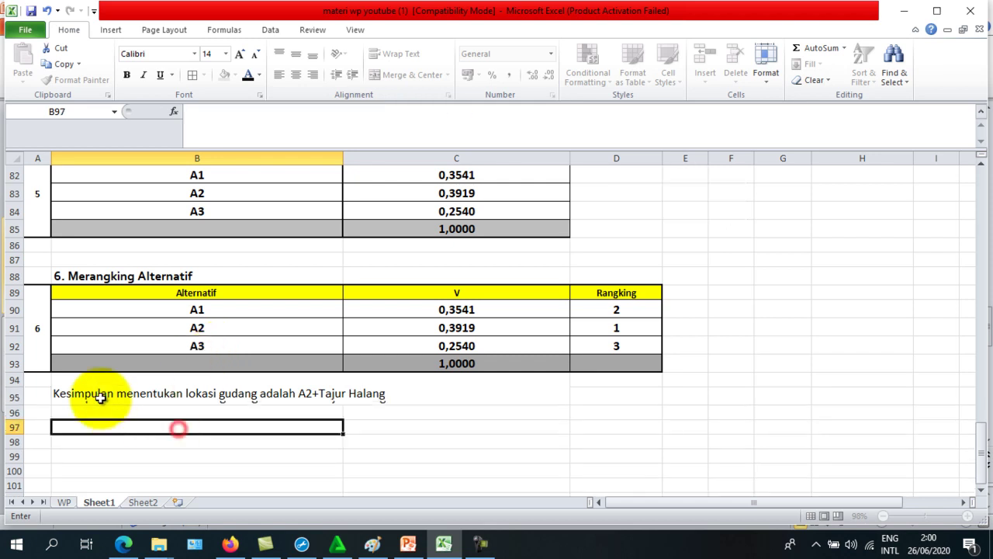
Format the conclusion cell bold at font size 20
{"action": "left_click", "coordinate": [93, 392]}
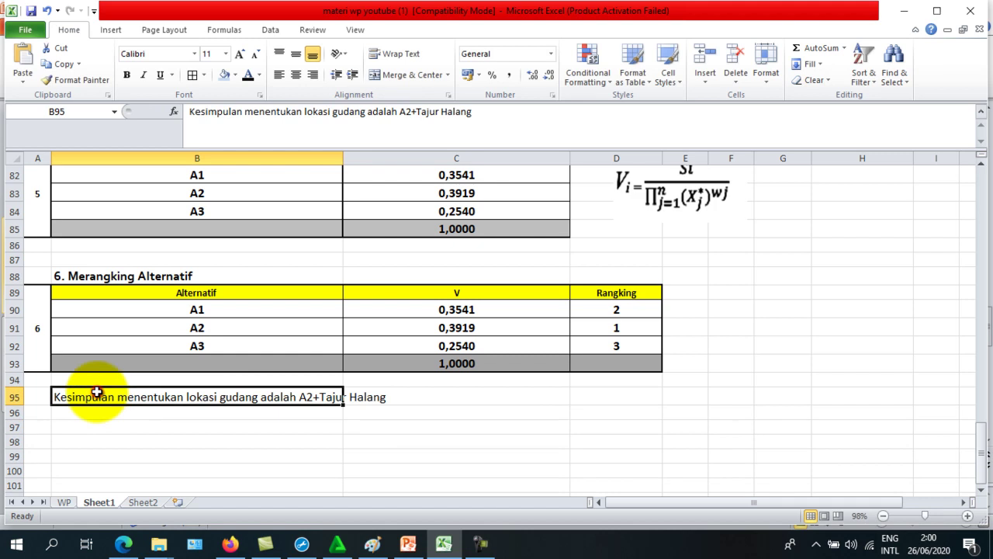
{"action": "left_click", "coordinate": [225, 54]}
{"action": "left_click", "coordinate": [213, 168]}
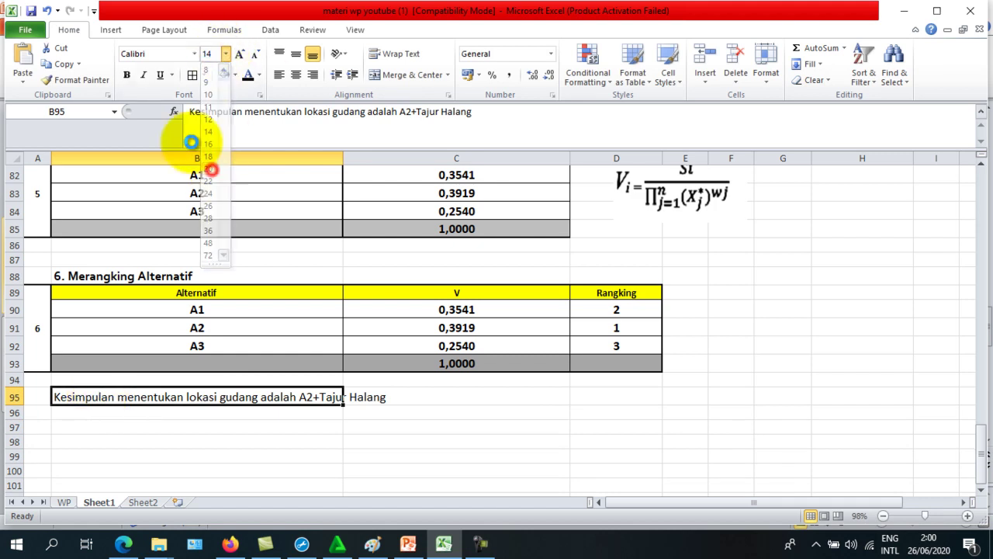
{"action": "left_click", "coordinate": [133, 79]}
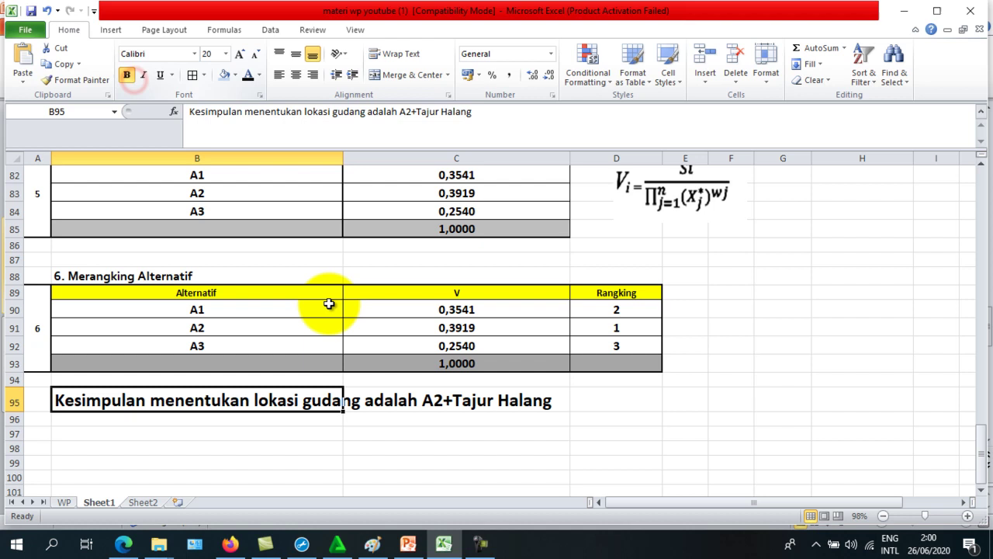
{"action": "left_click", "coordinate": [466, 435]}
{"action": "left_click", "coordinate": [122, 390]}
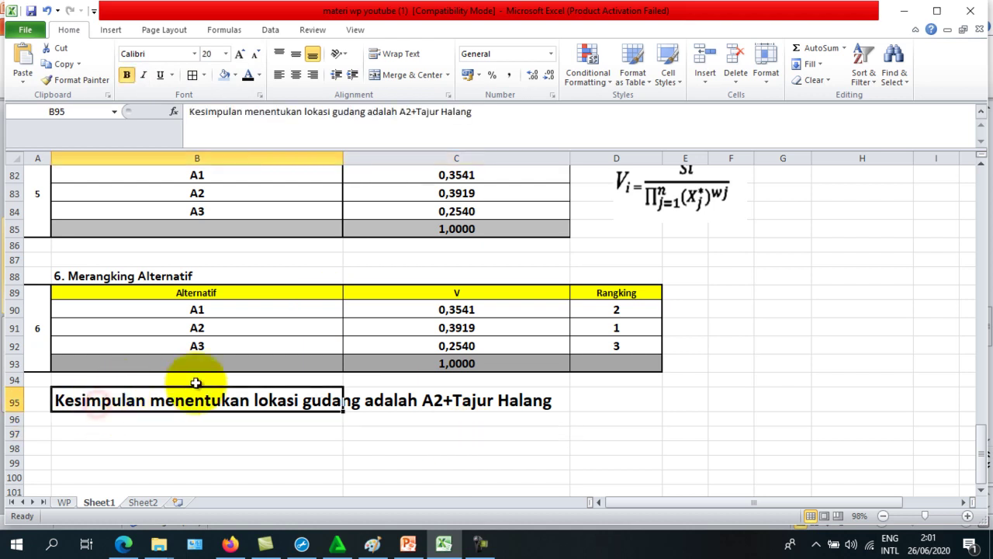
Change 'A2+Tajur Halang' to 'A2=Tajur Halang' in the conclusion text
{"action": "left_click", "coordinate": [410, 112]}
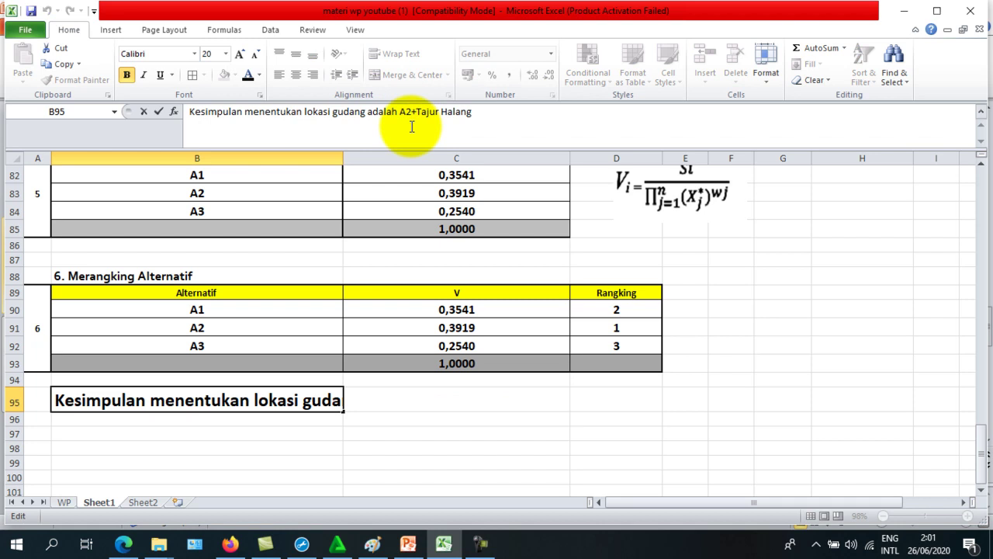
{"action": "type", "text": "="}
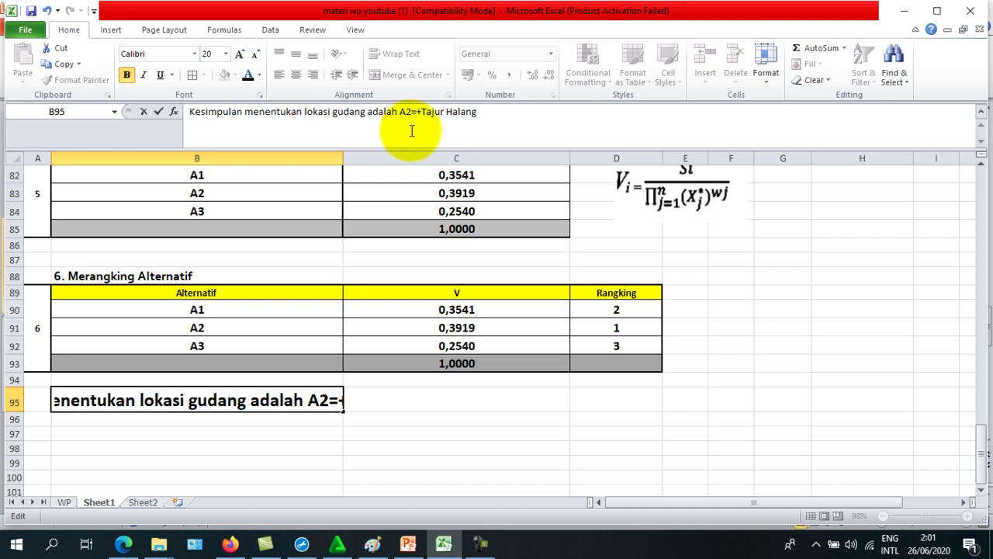
{"action": "key", "text": "Delete"}
{"action": "key", "text": "Return"}
{"action": "left_click", "coordinate": [481, 450]}
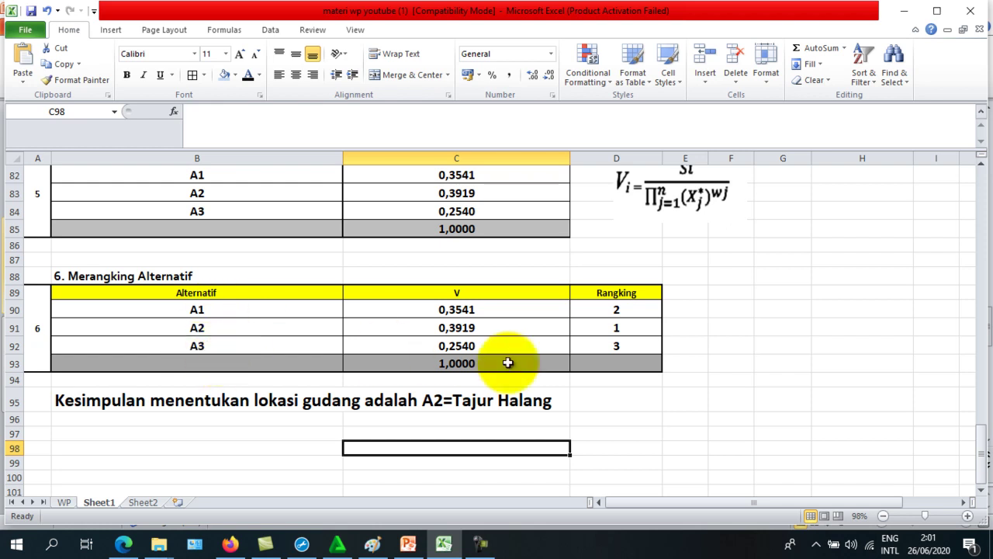
{"action": "left_click", "coordinate": [603, 416]}
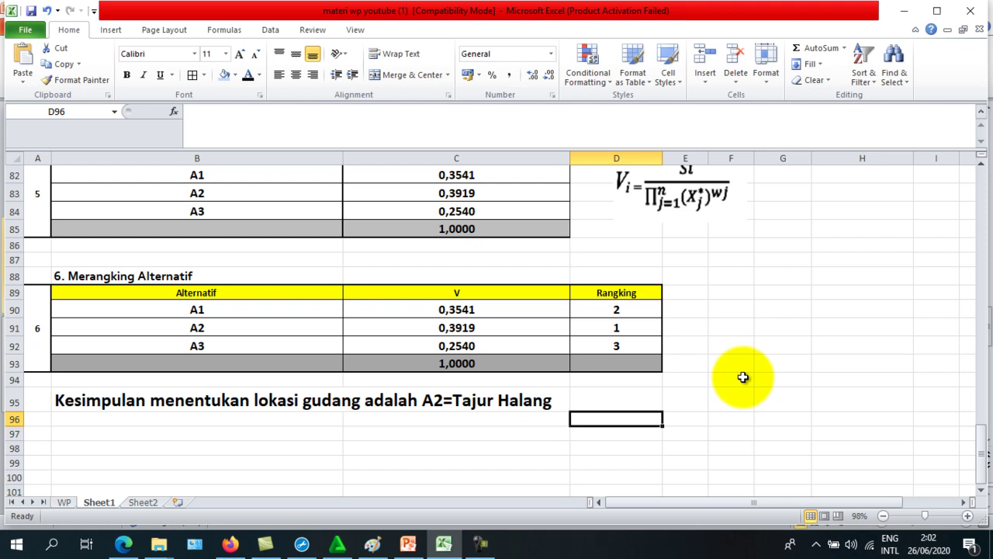
Run the slide show from closing slide 8, the thank-you slide
{"action": "left_click", "coordinate": [409, 545]}
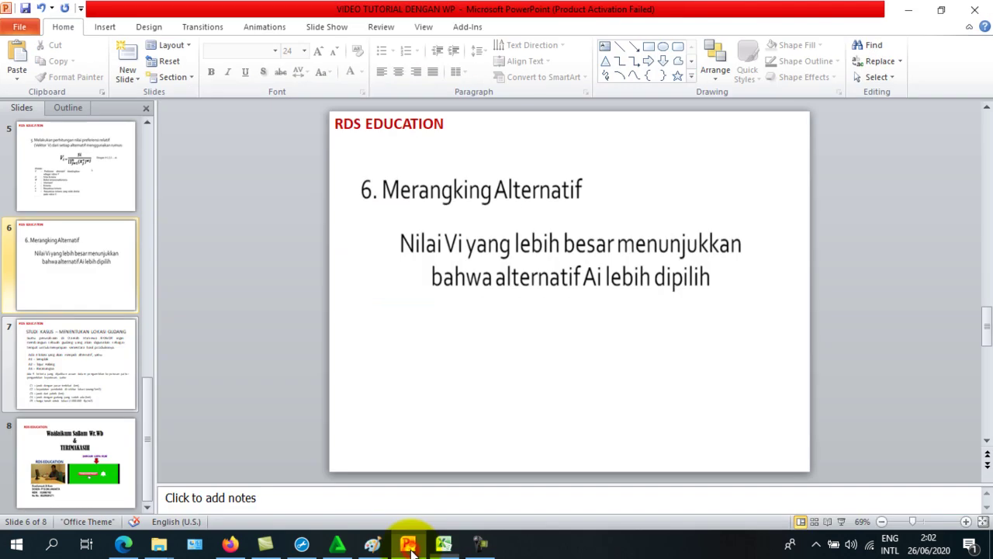
{"action": "left_click", "coordinate": [111, 464]}
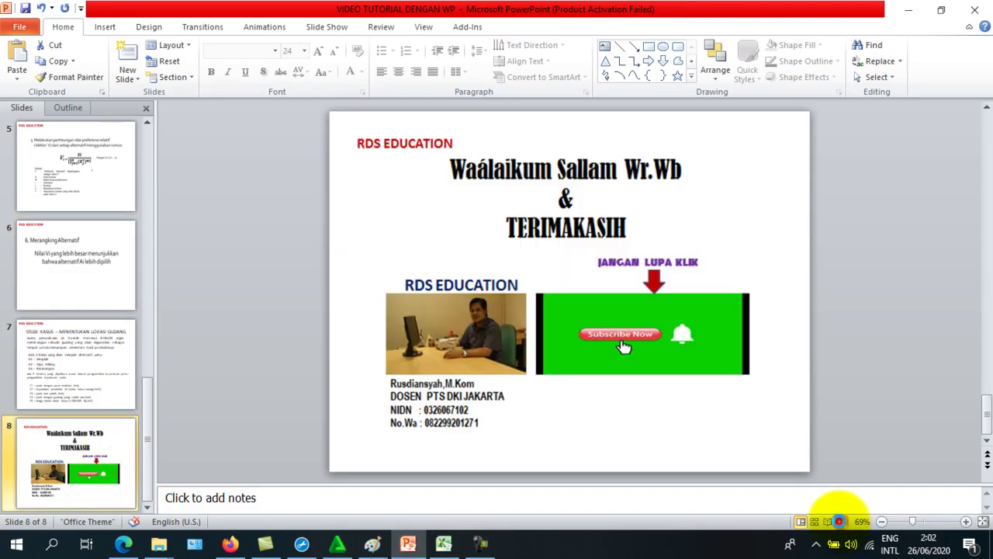
{"action": "left_click", "coordinate": [838, 520]}
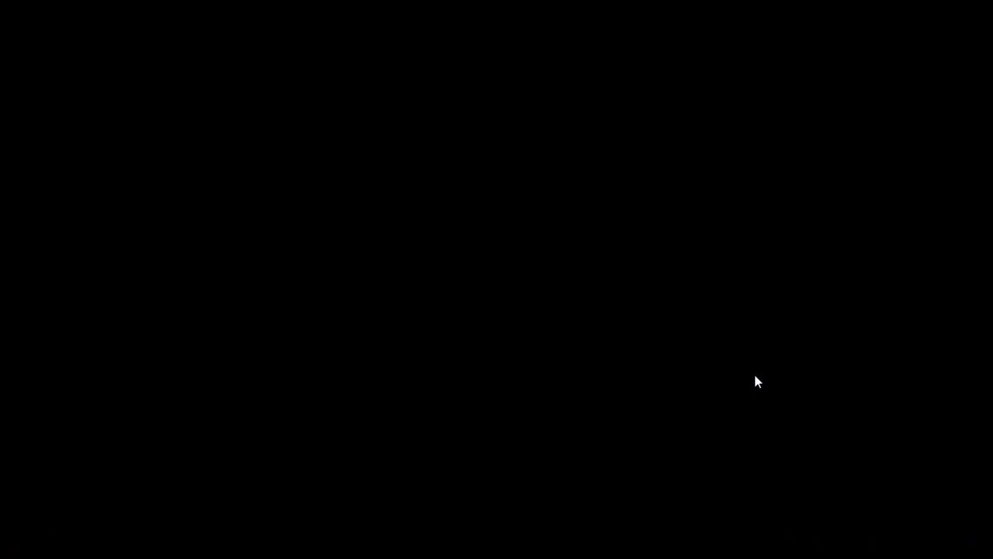